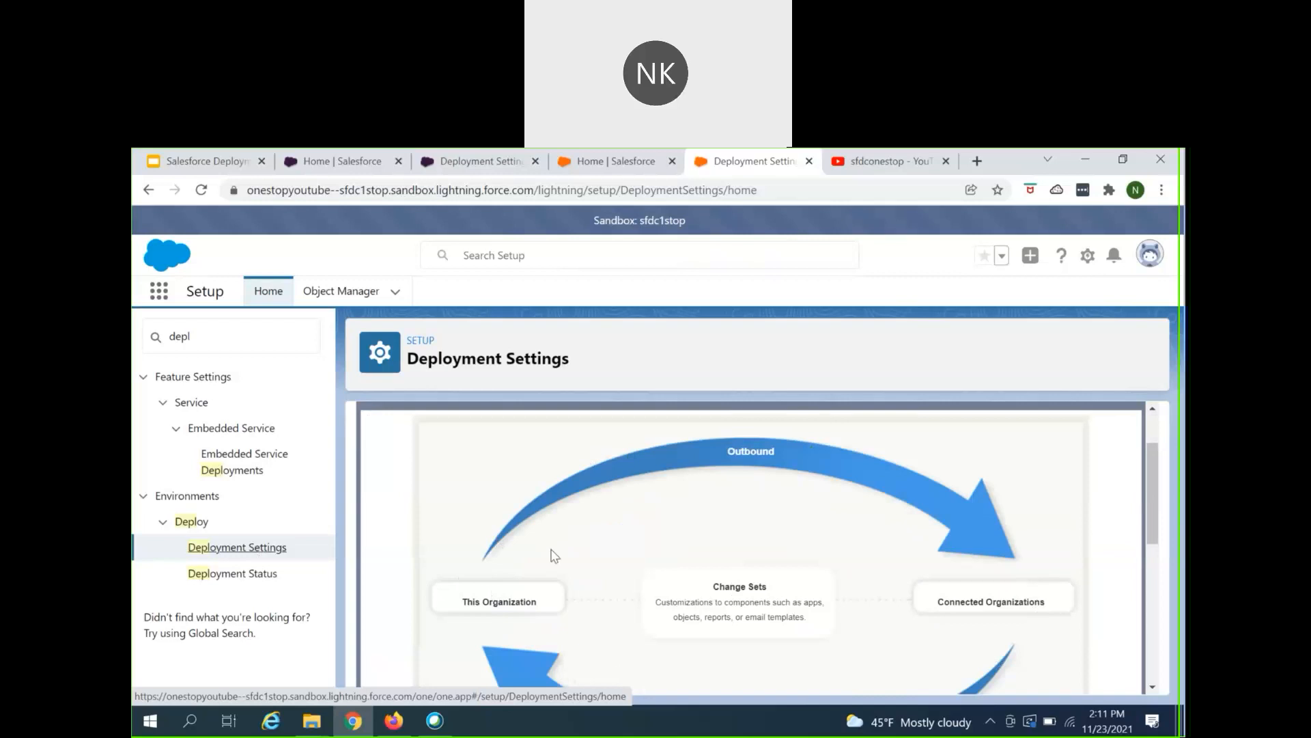
Step: Read the Change Sets and Deployment Connections explanations on the sandbox's Deployment Settings introduction page
scroll(484, 618, "down", 1)
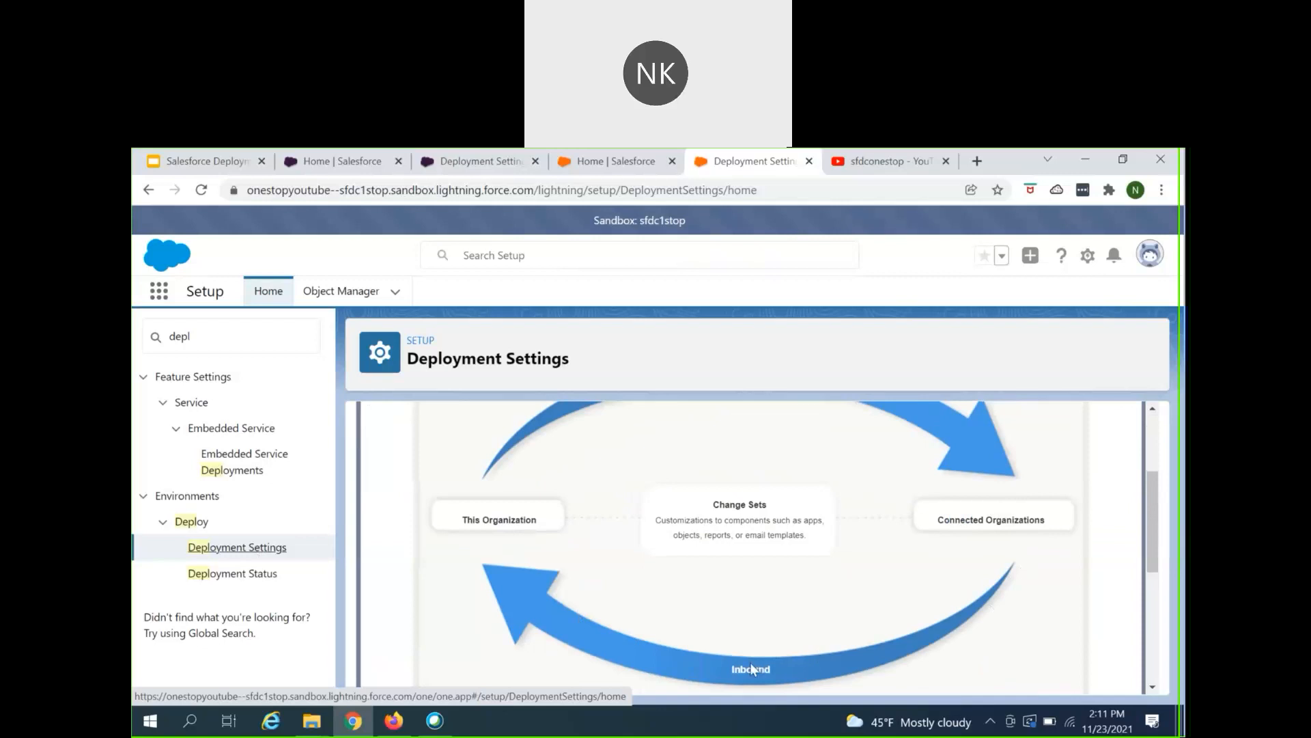
scroll(750, 666, "down", 2)
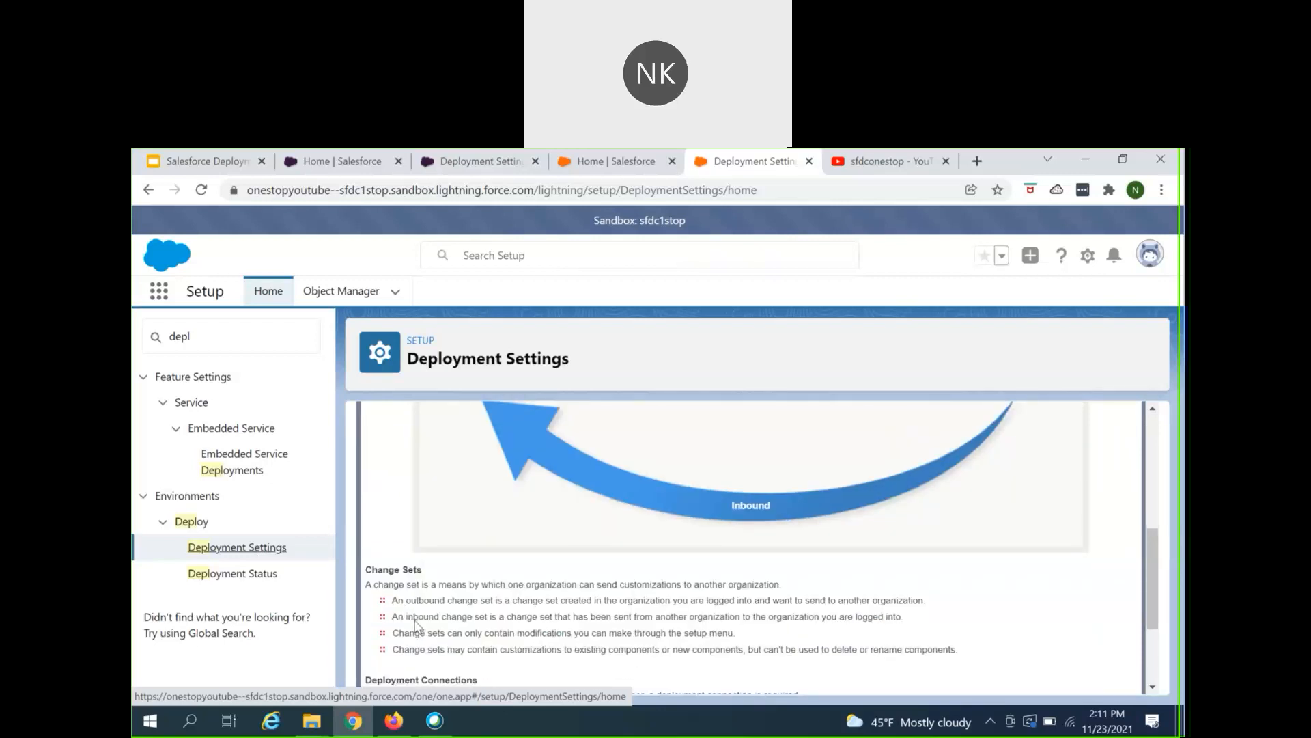
scroll(416, 625, "down", 1)
left_click_drag(369, 484, 997, 569)
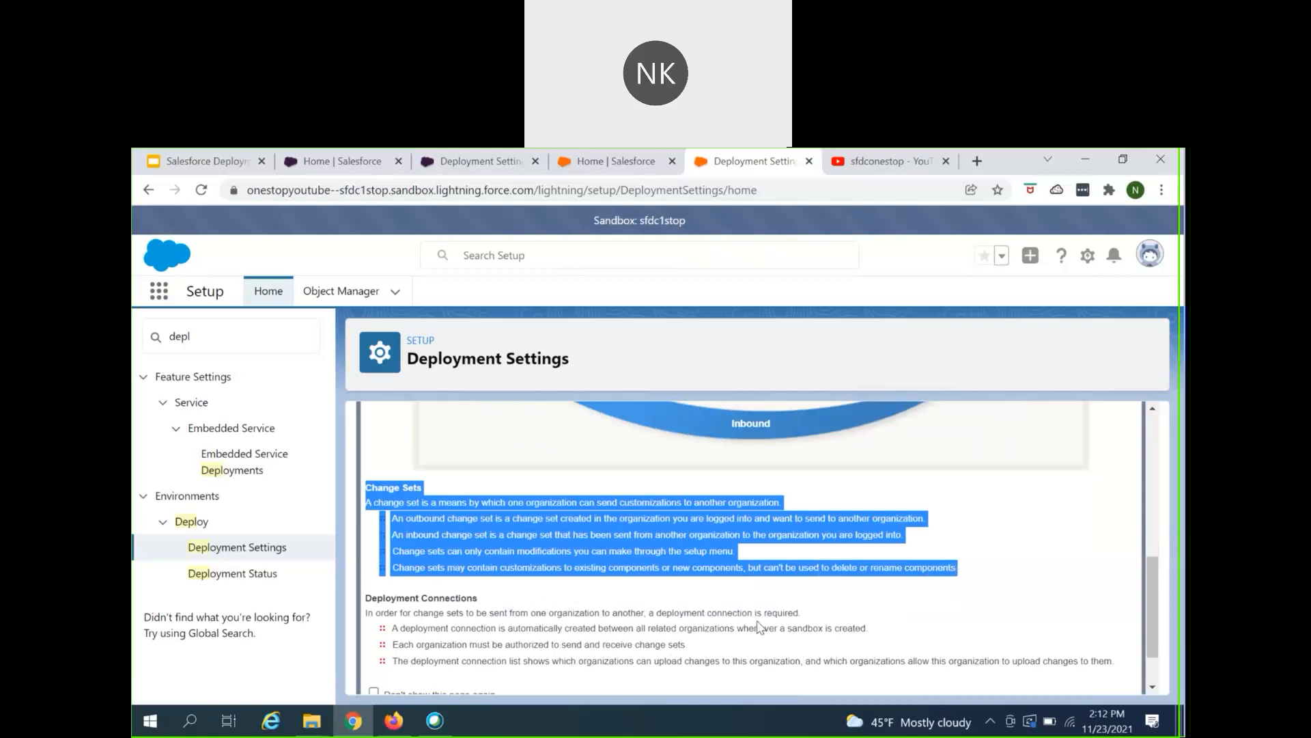
scroll(761, 627, "down", 1)
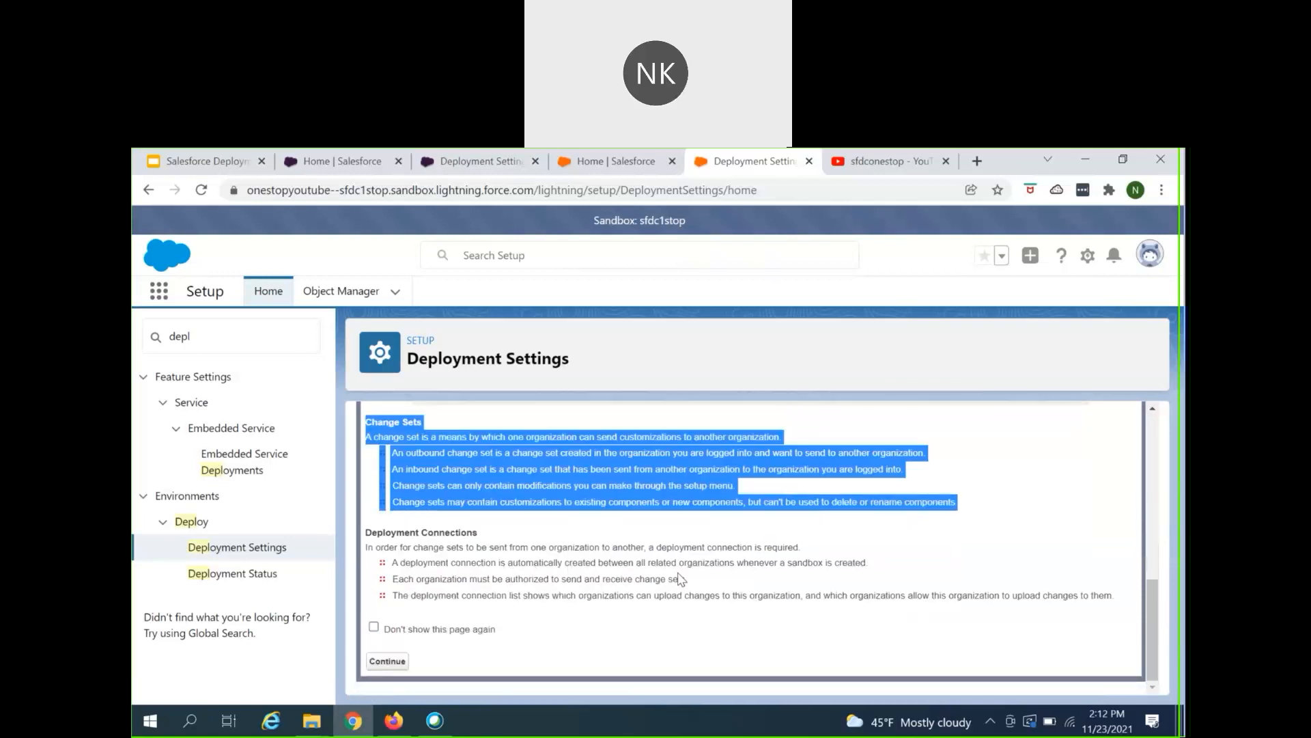
left_click(829, 578)
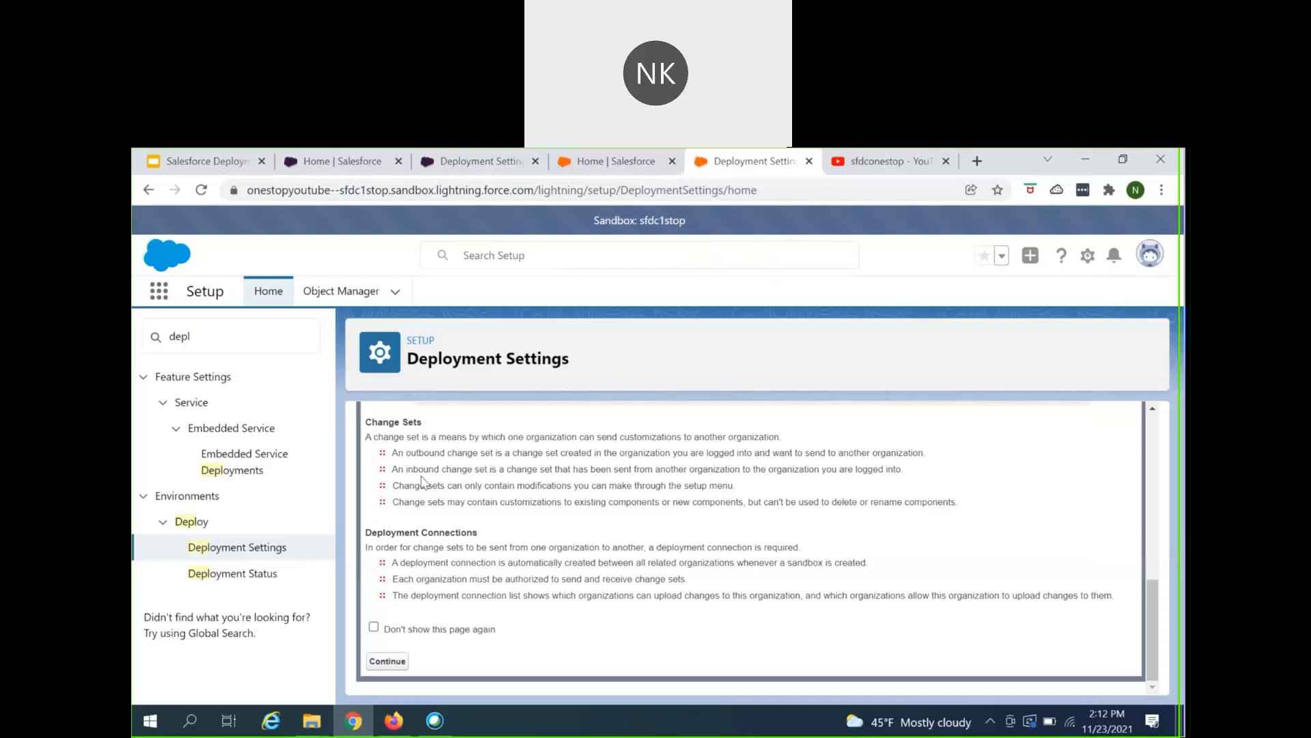
Step: Continue to the sandbox's deployment connections list and open the onestop connection for editing
left_click(402, 666)
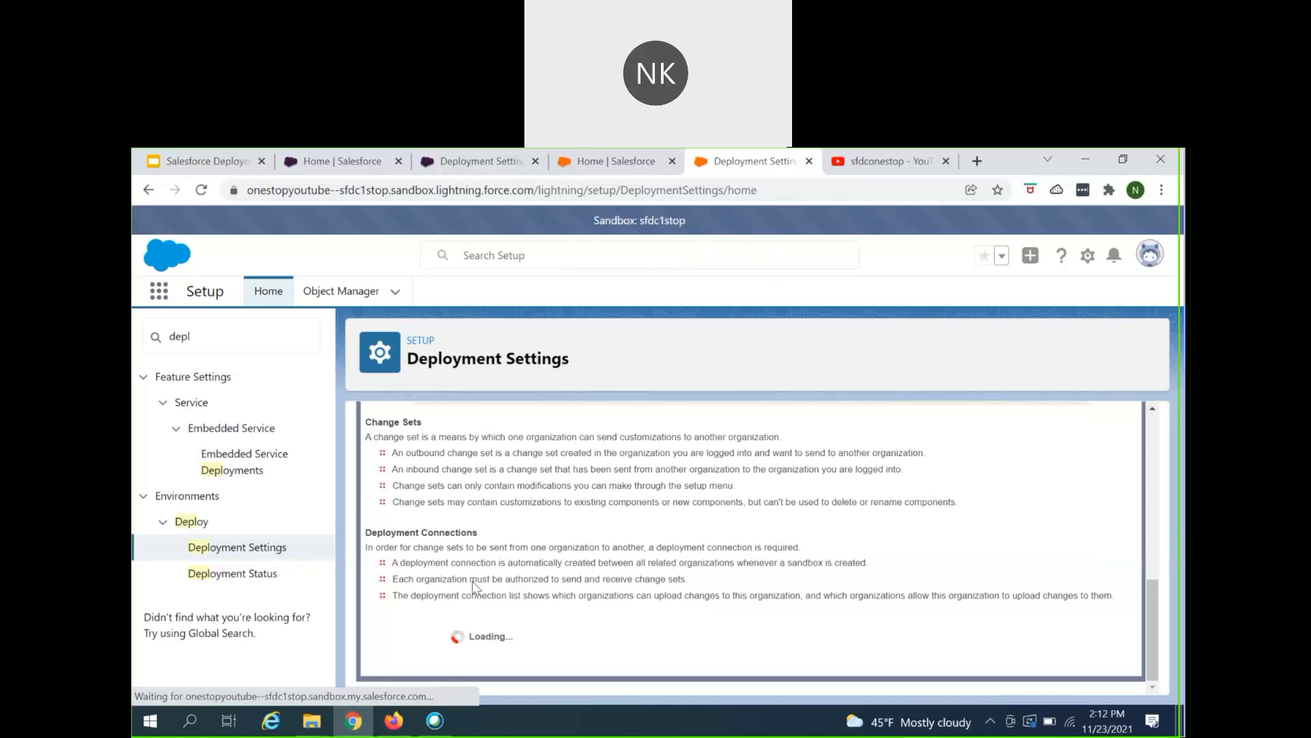
scroll(476, 621, "down", 1)
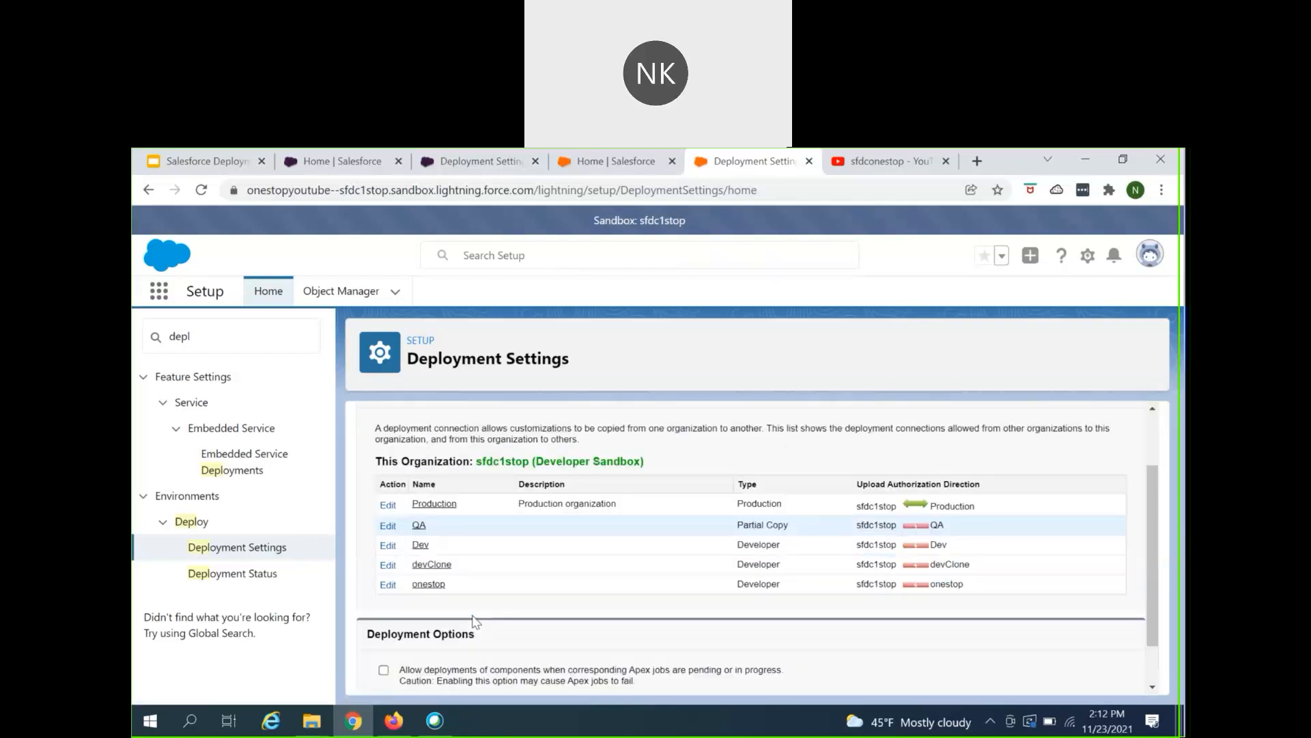
left_click(424, 585)
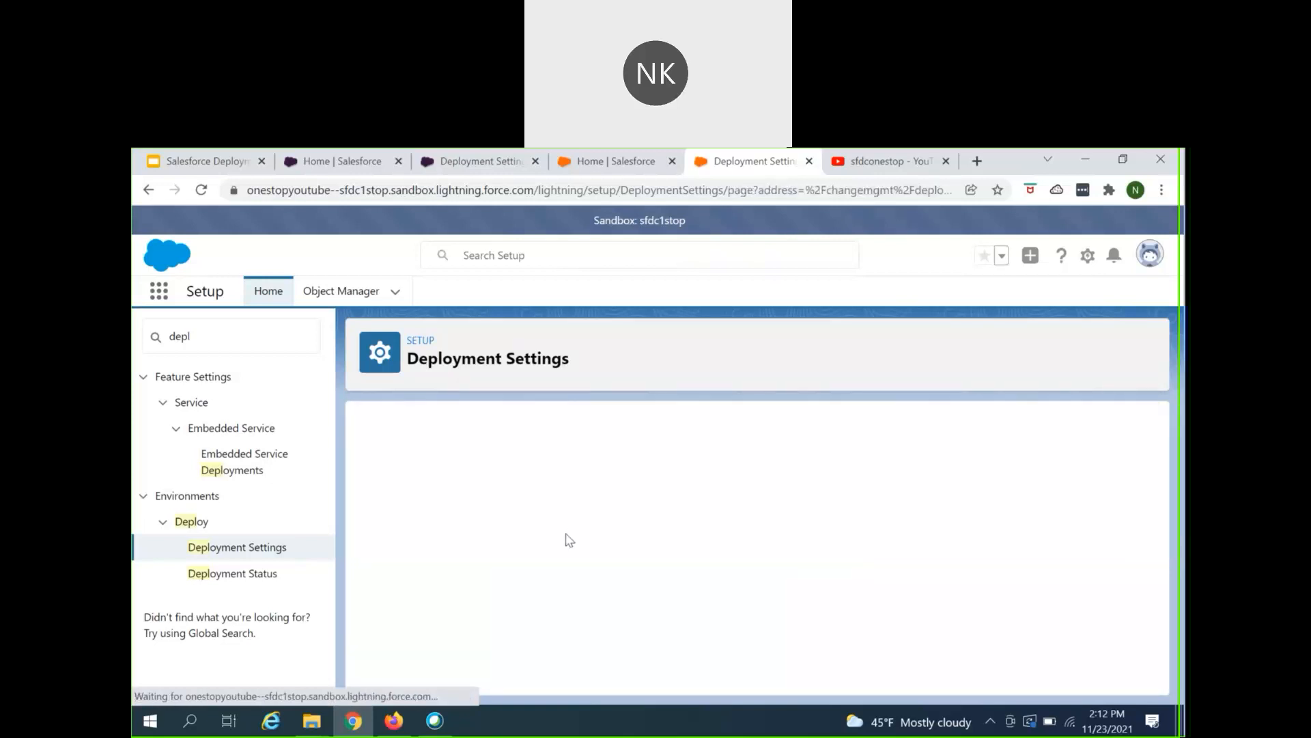
scroll(529, 625, "down", 1)
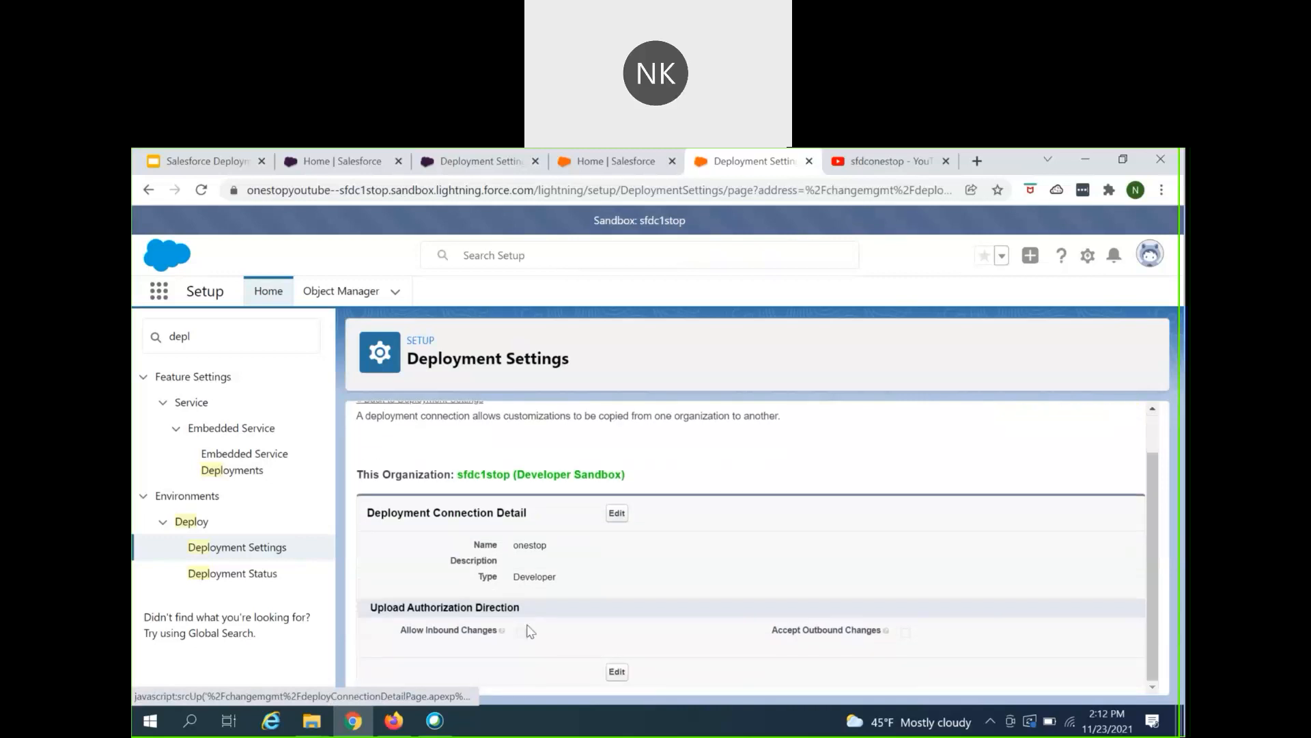
left_click(616, 513)
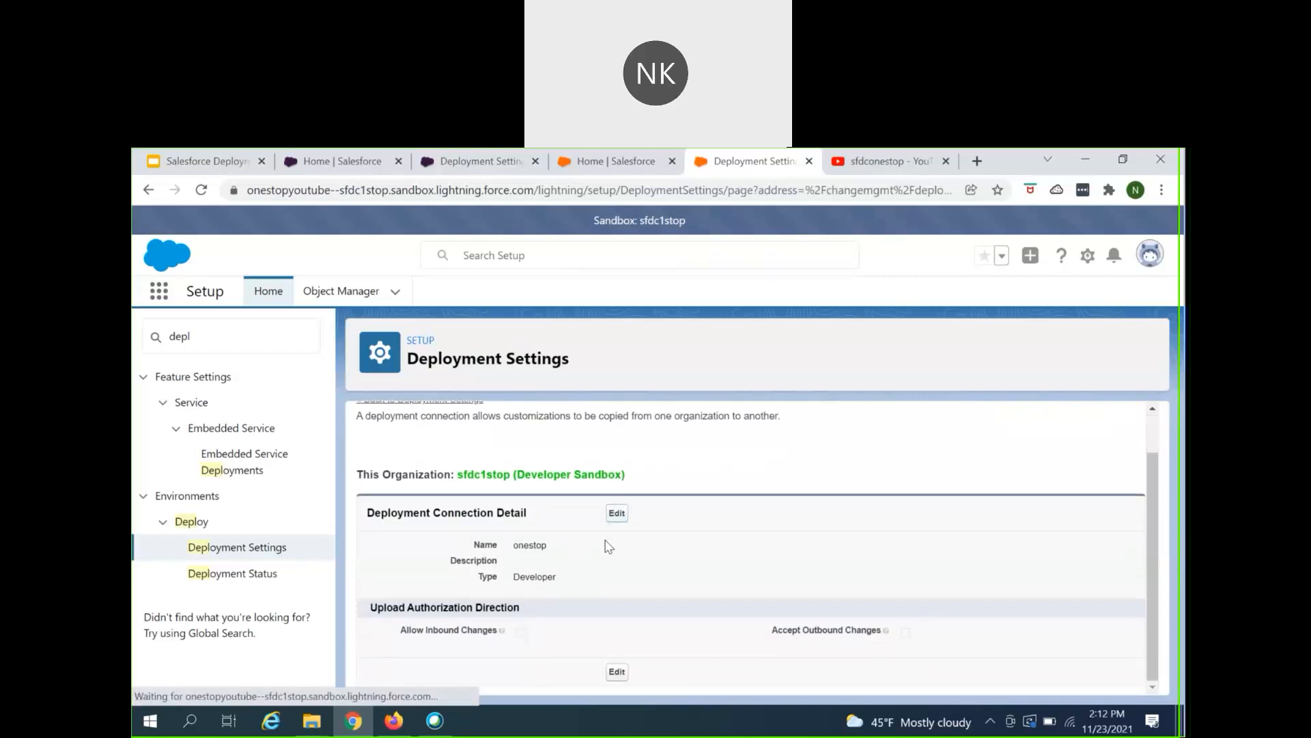
Step: Review the Authorize Deployment slide in the Change Sets presentation and highlight the text "Allow Inbound Changes"
left_click(199, 161)
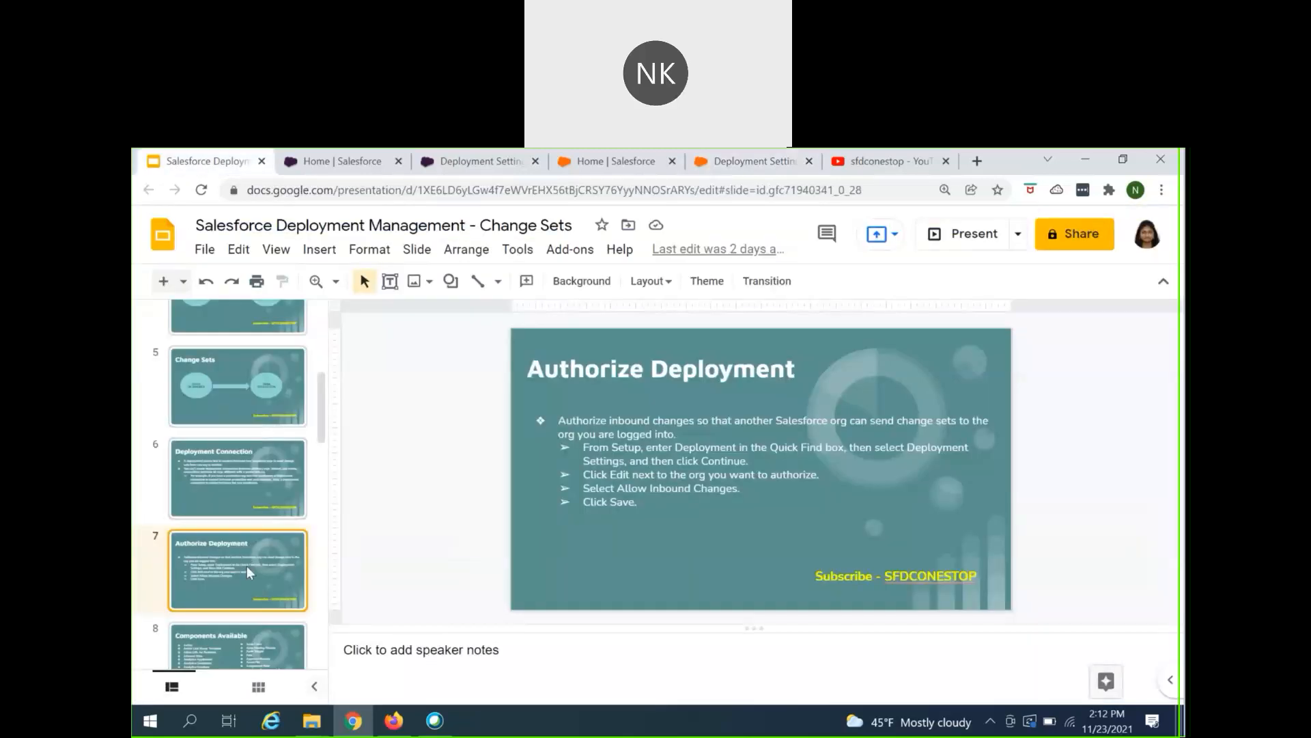
scroll(247, 565, "down", 1)
scroll(243, 488, "up", 1)
left_click(239, 453)
left_click(233, 536)
left_click_drag(740, 488, 617, 487)
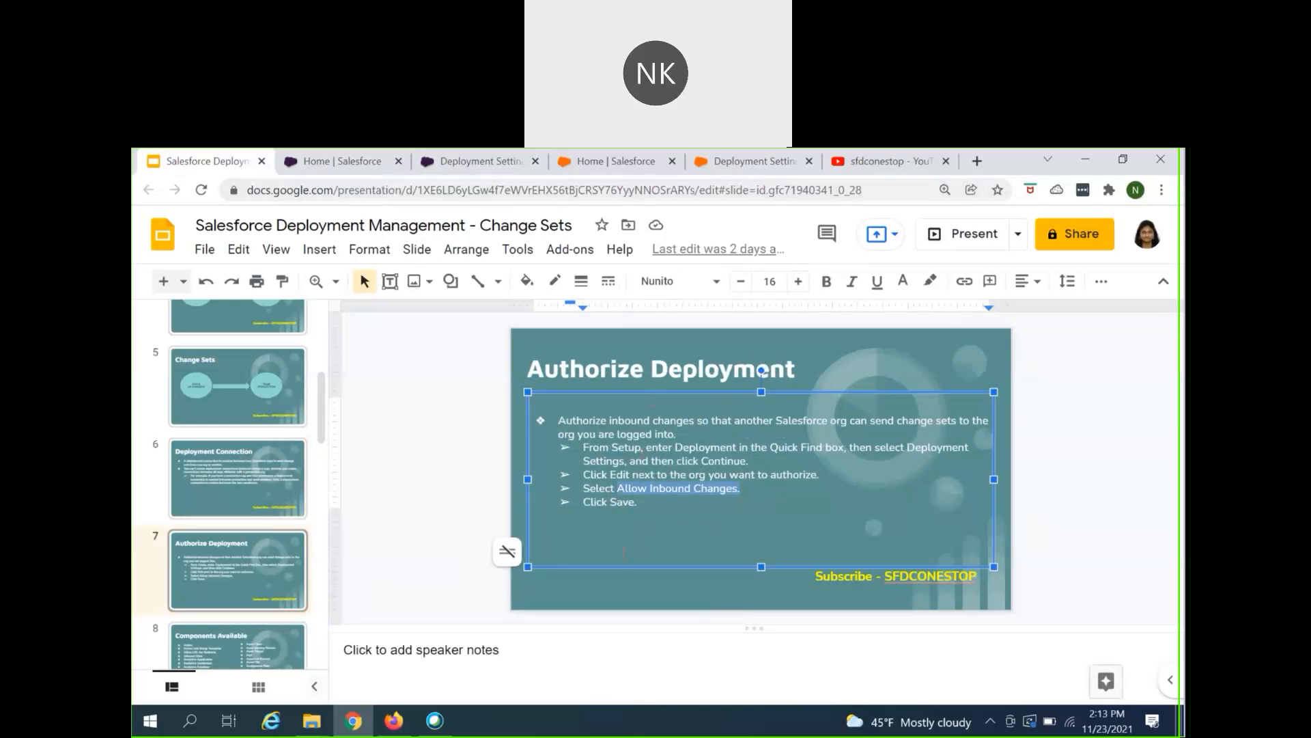
Step: Return to the sandbox's onestop connection and enable Allow Inbound Changes under Upload Authorization Direction
left_click(784, 164)
scroll(585, 651, "down", 1)
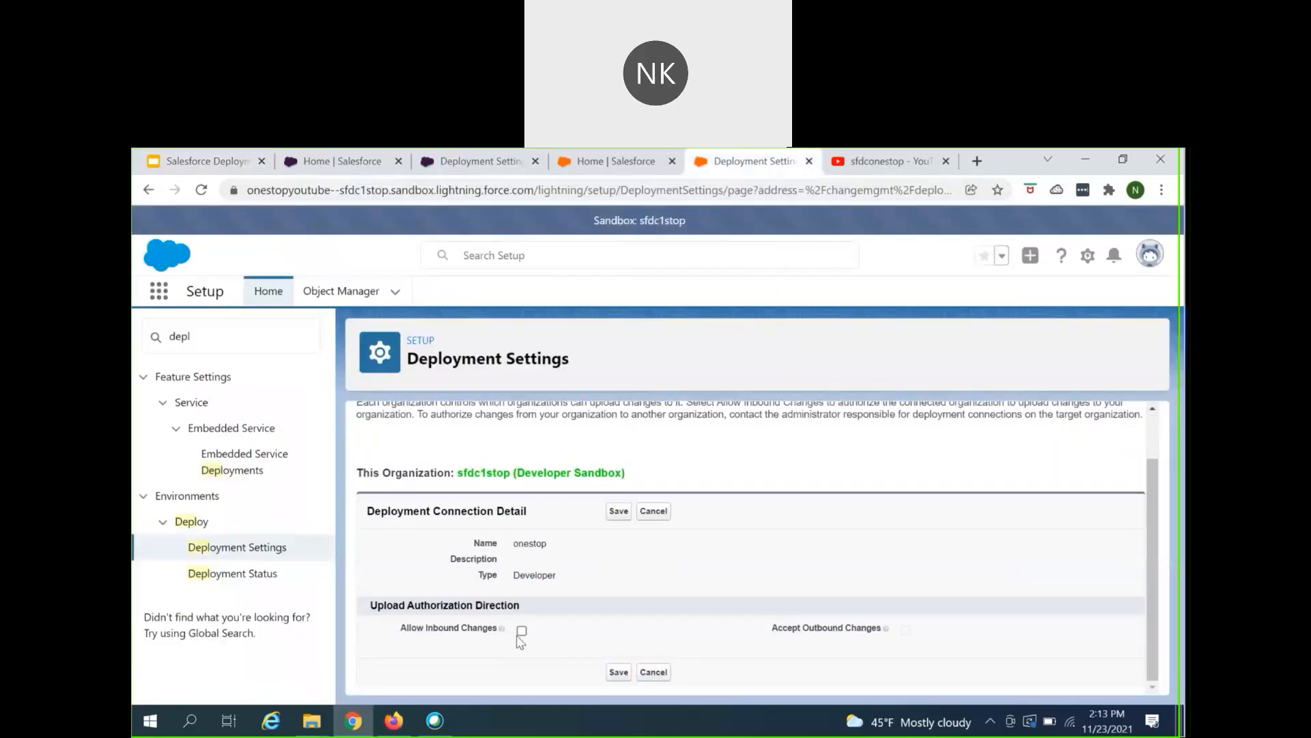
left_click_drag(407, 606, 525, 608)
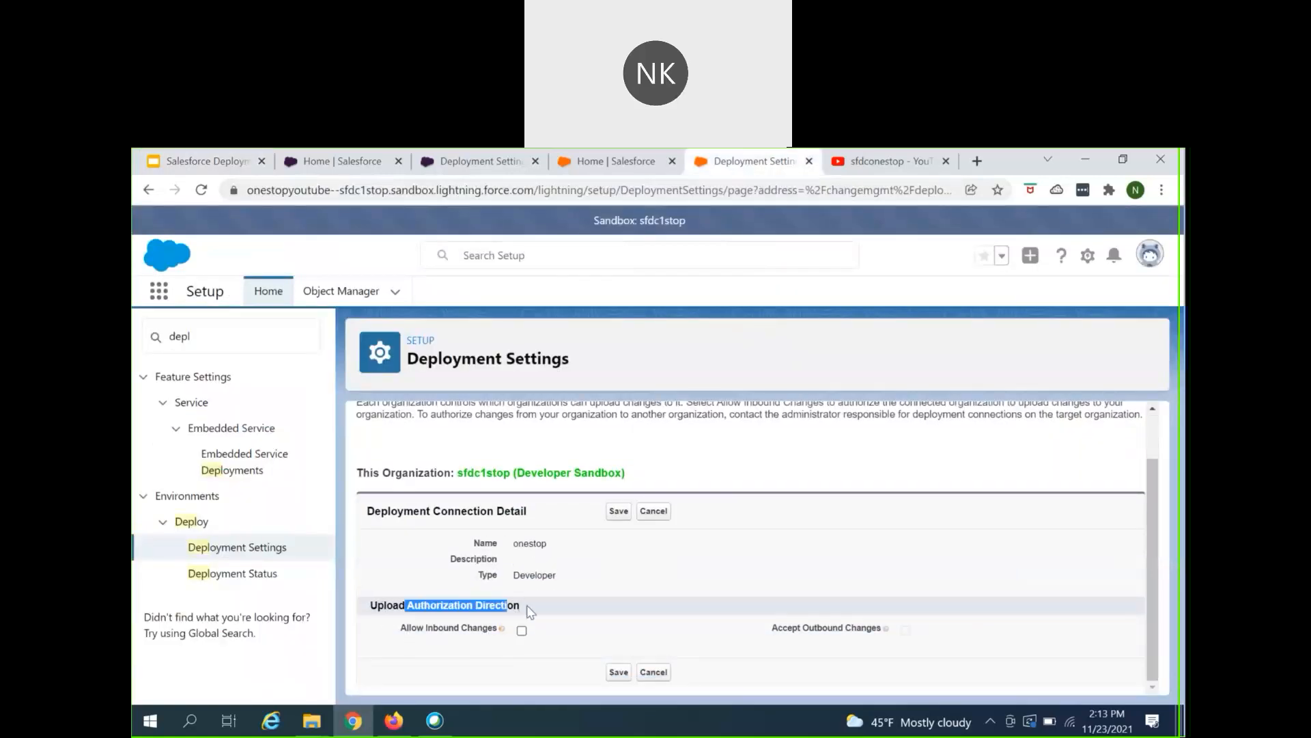
left_click_drag(400, 629, 497, 636)
mouse_move(504, 635)
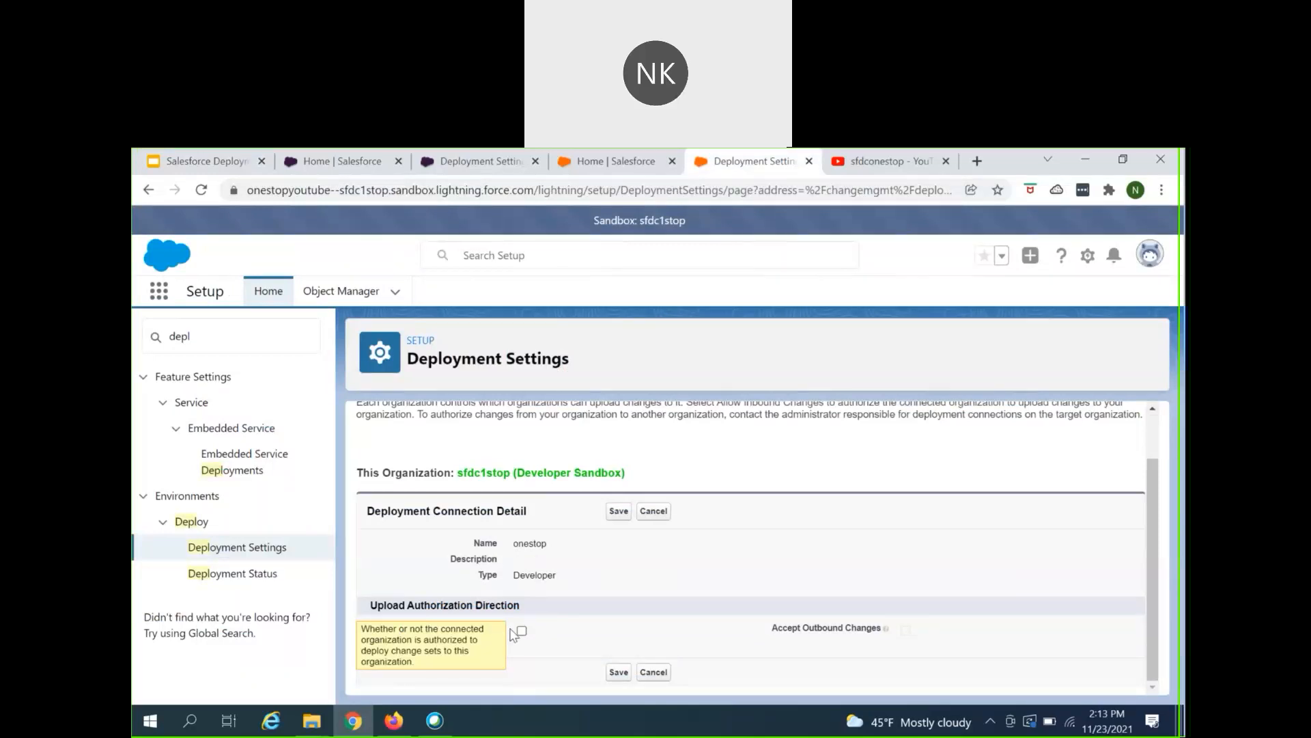
left_click(521, 631)
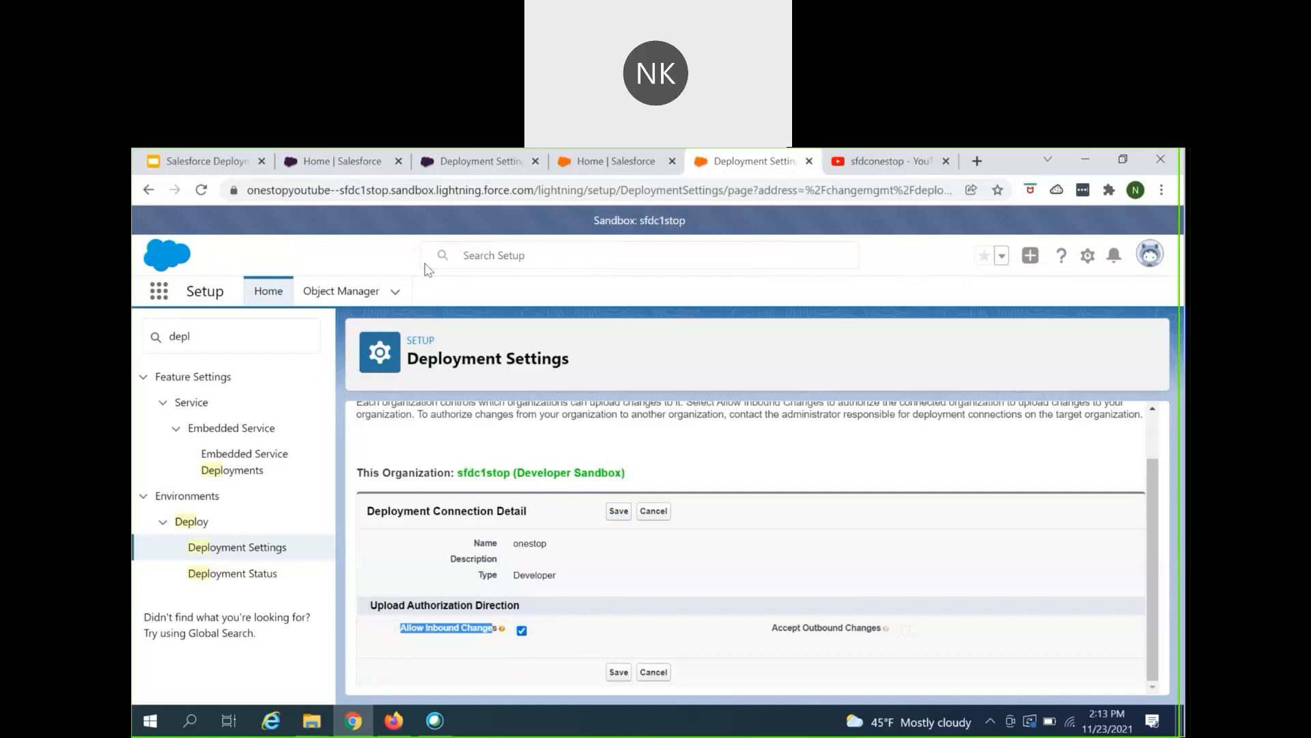
Step: Switch to the production org's Deployment Settings, continue to the connections list and examine the upload authorization direction for sfdc1stop
left_click(447, 163)
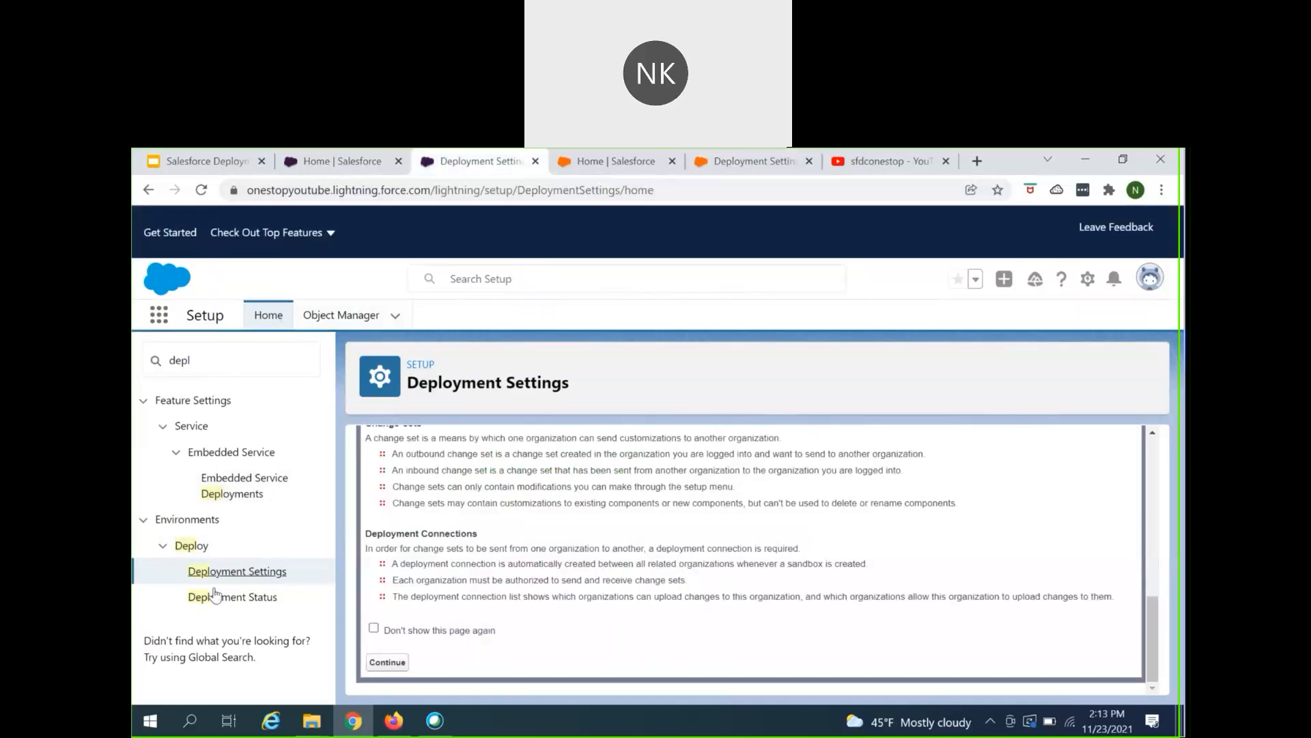
left_click(399, 665)
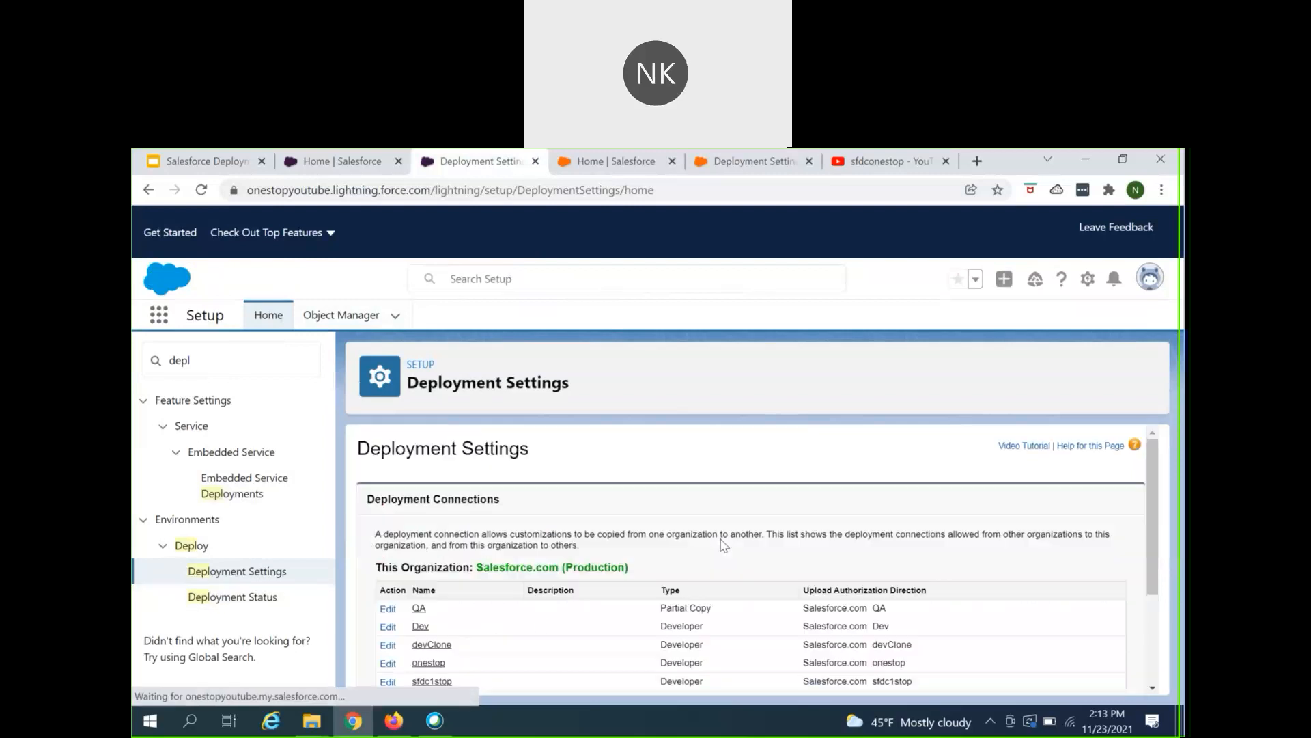
scroll(687, 551, "down", 3)
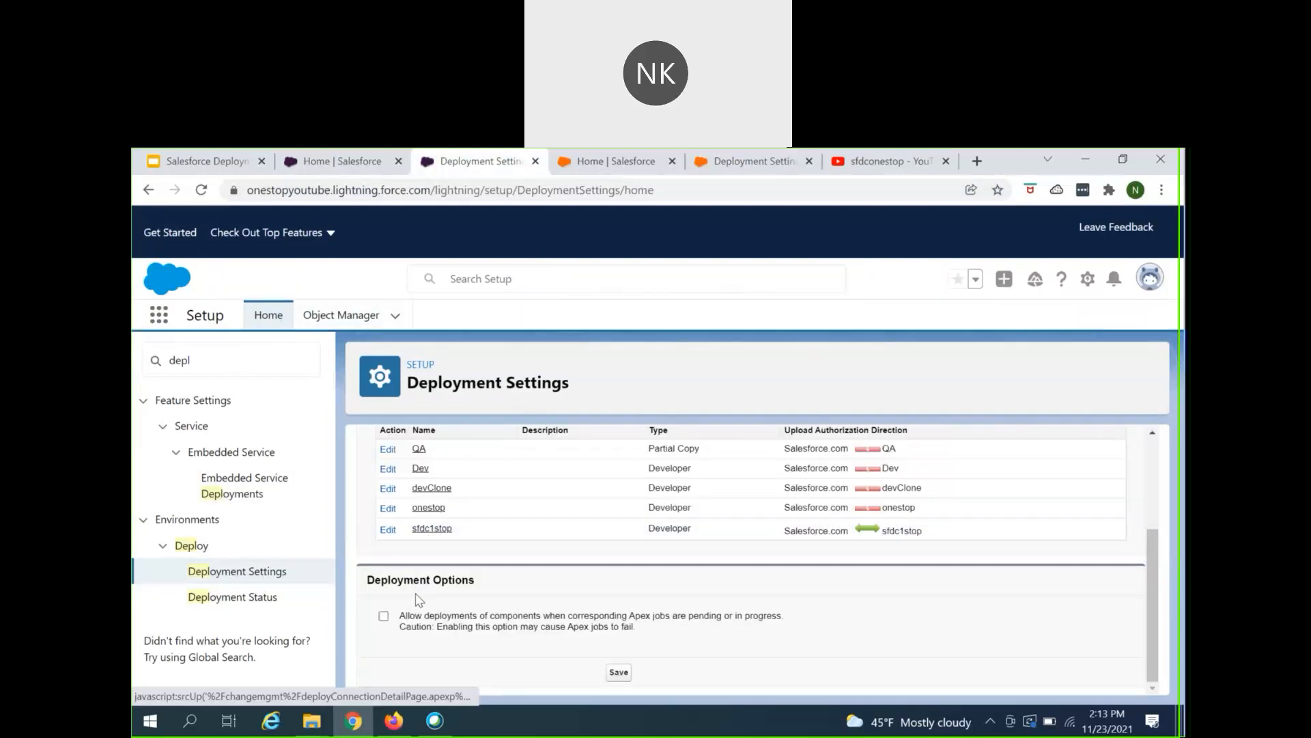
scroll(420, 600, "up", 1)
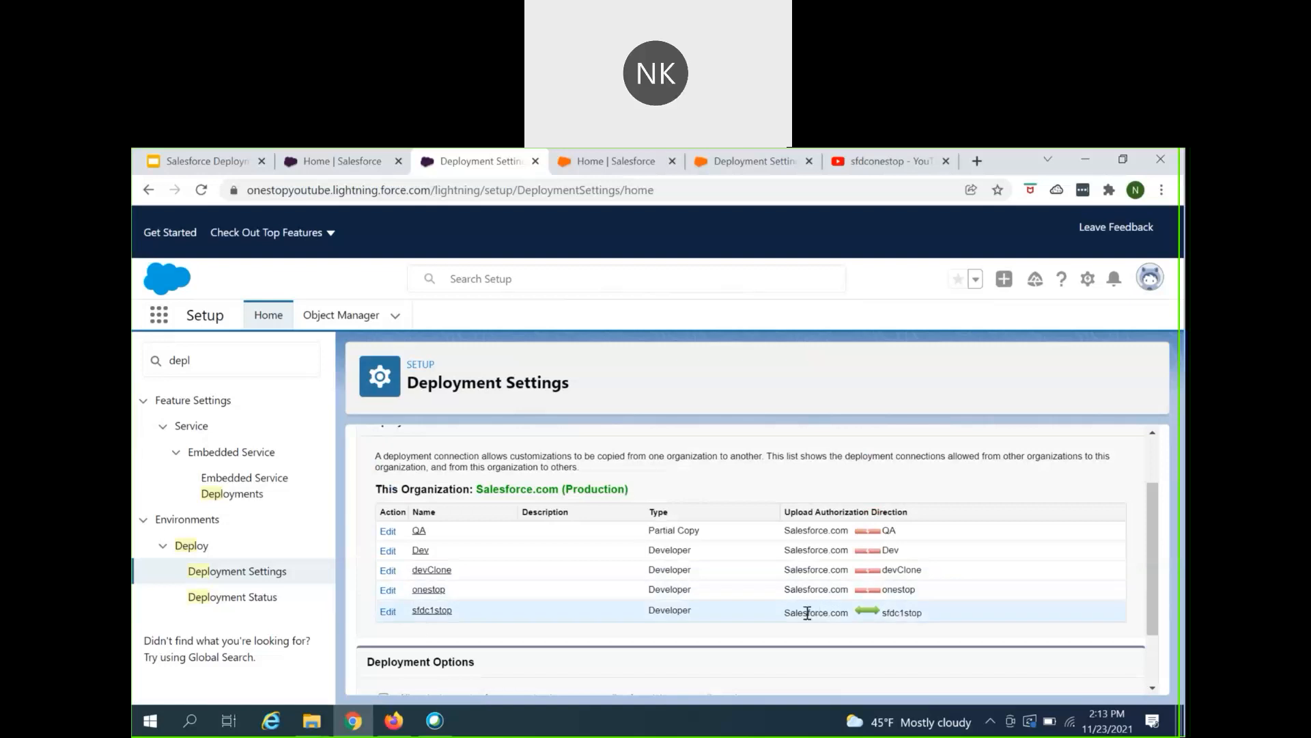
left_click_drag(784, 612, 929, 615)
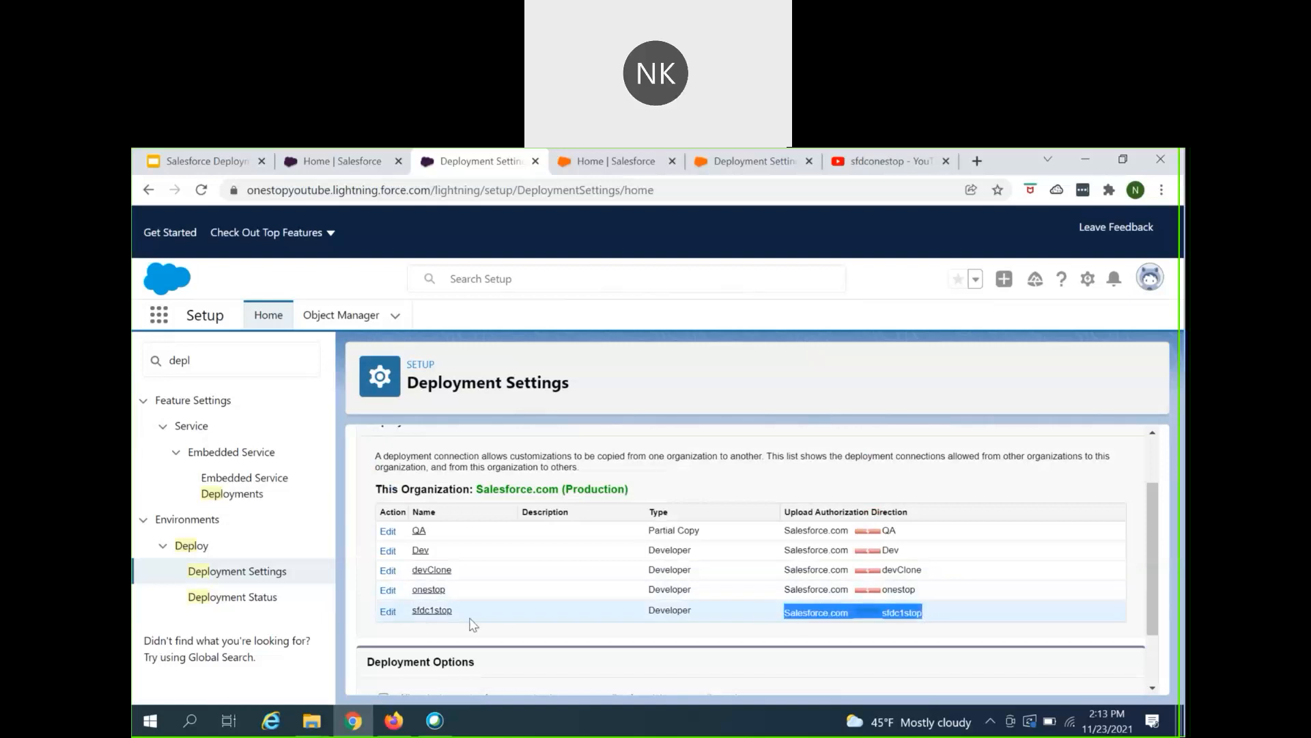
Step: Edit the production org's sfdc1stop connection and save it with Allow Inbound Changes enabled
left_click(431, 610)
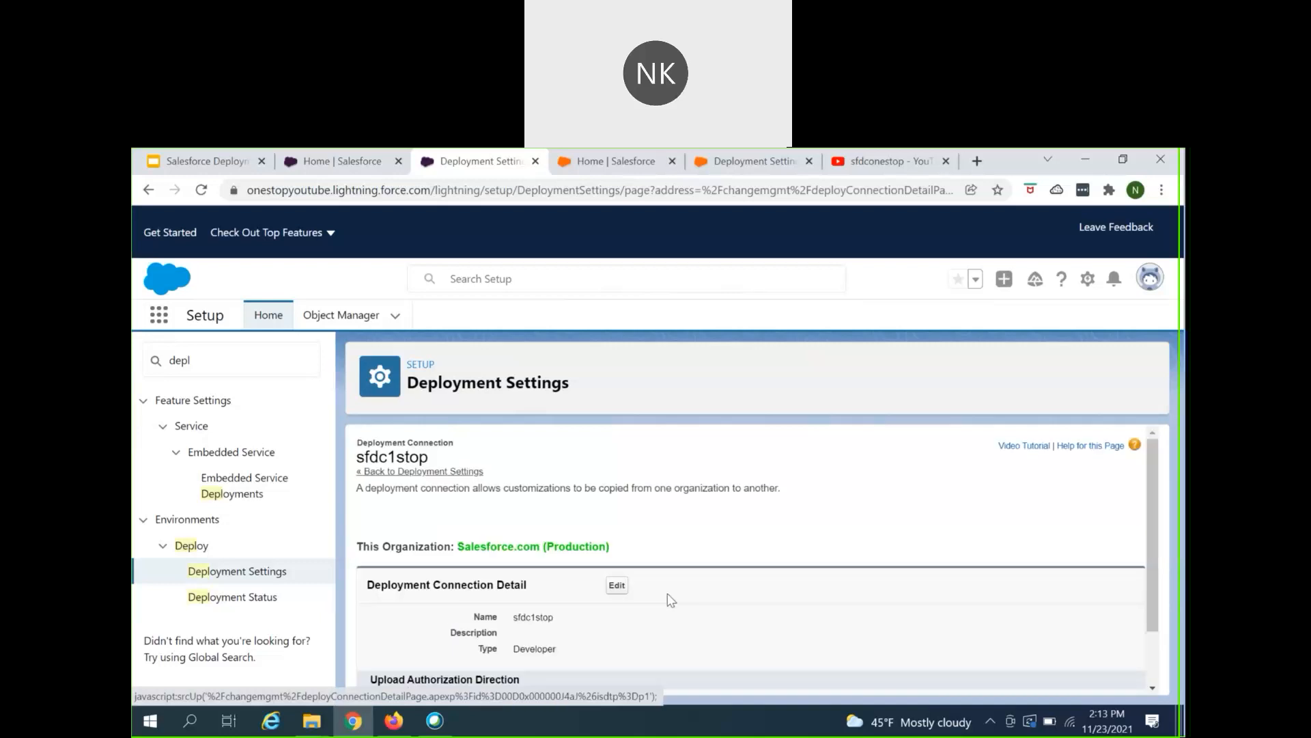
scroll(667, 599, "down", 1)
left_click(617, 515)
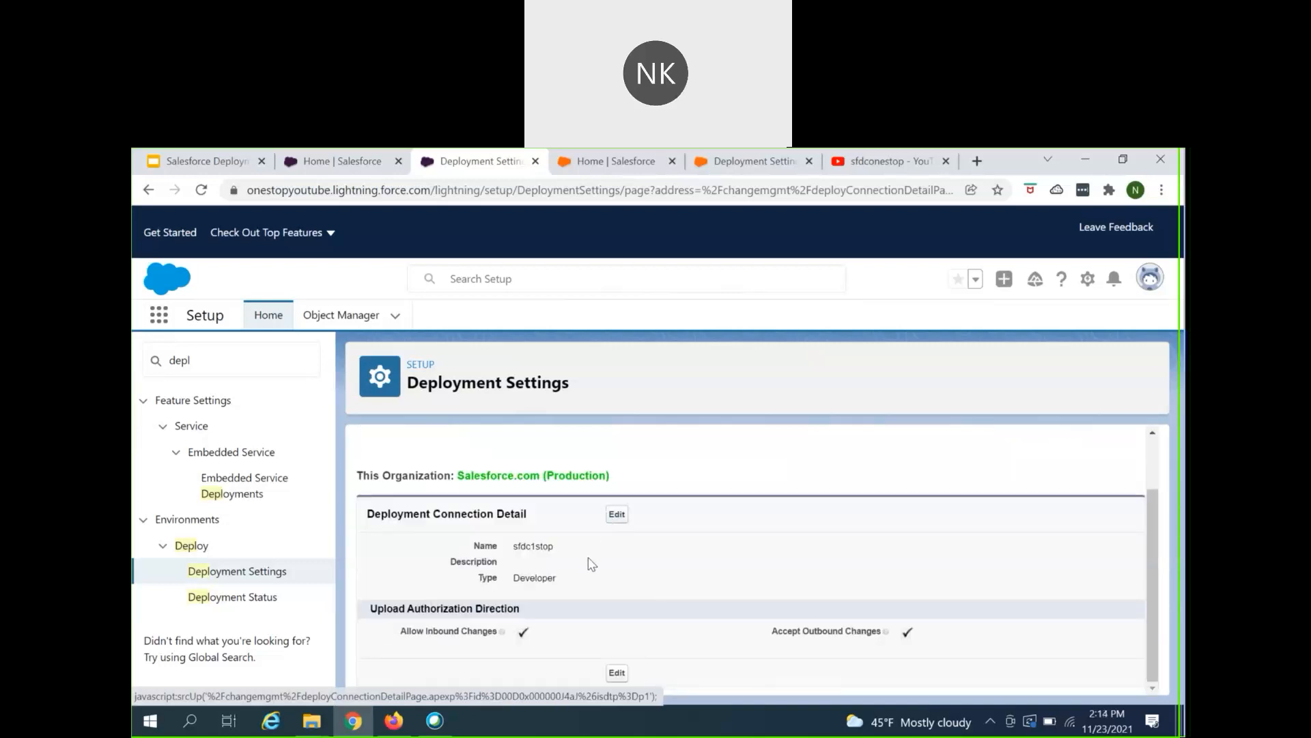
scroll(585, 566, "down", 2)
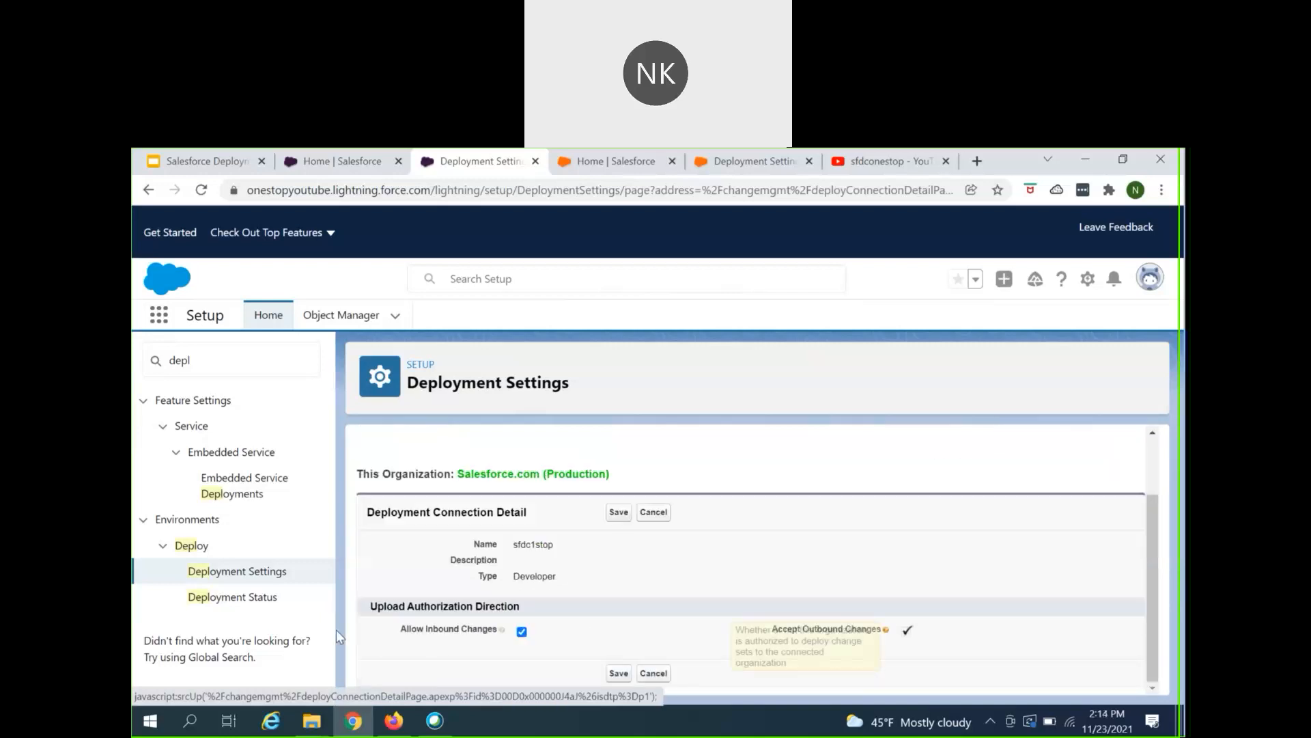
left_click(523, 634)
left_click(522, 634)
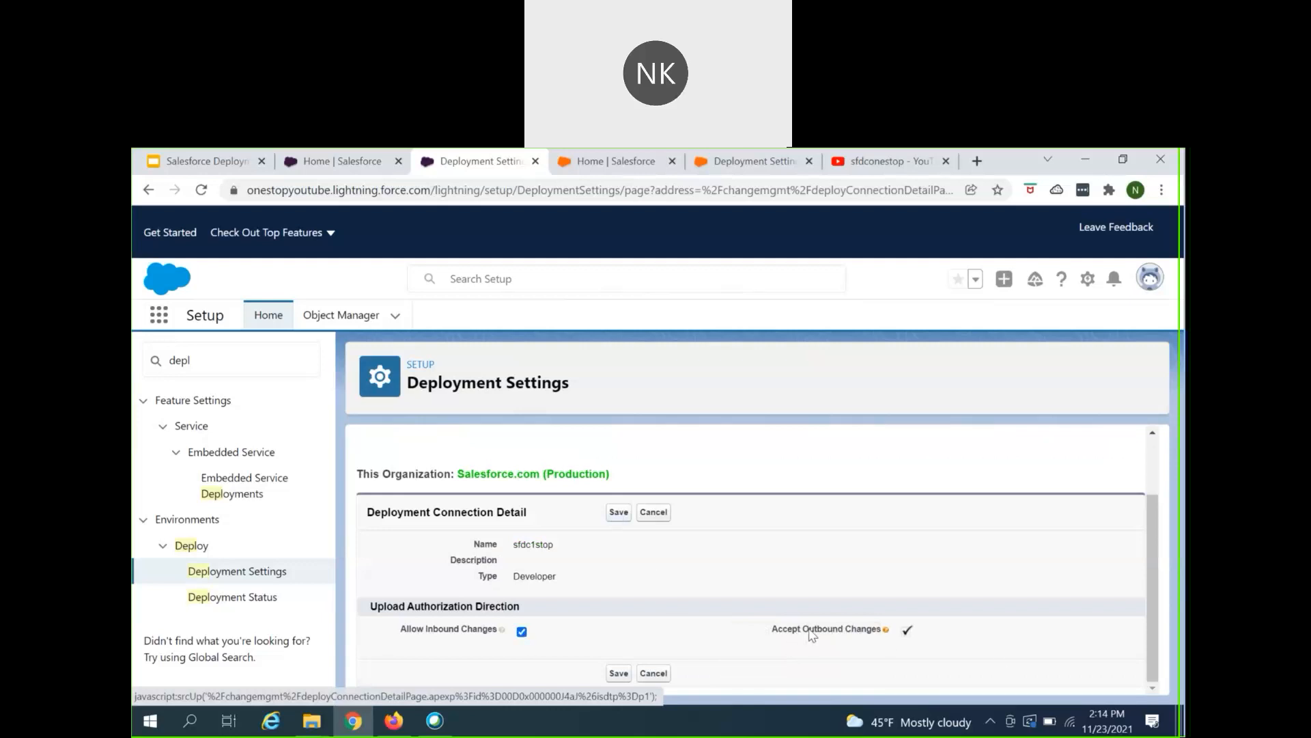
left_click_drag(806, 627, 880, 632)
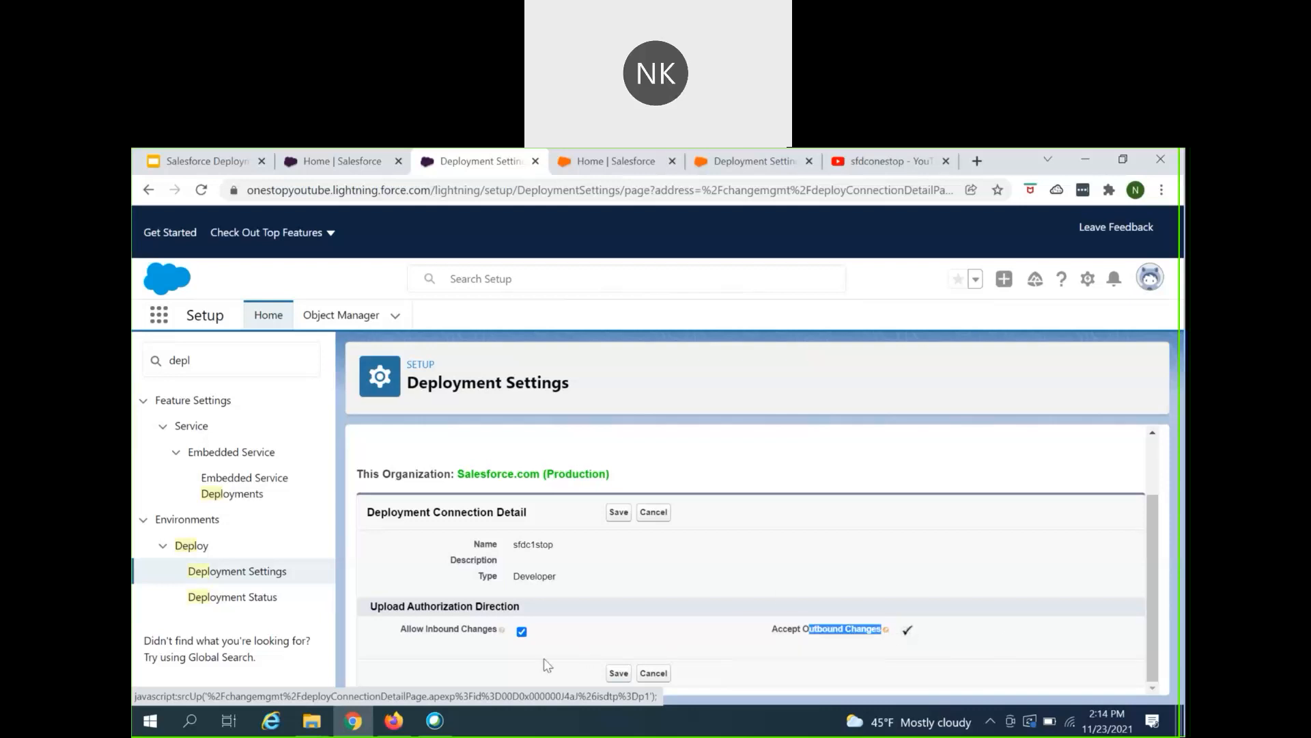
left_click(619, 673)
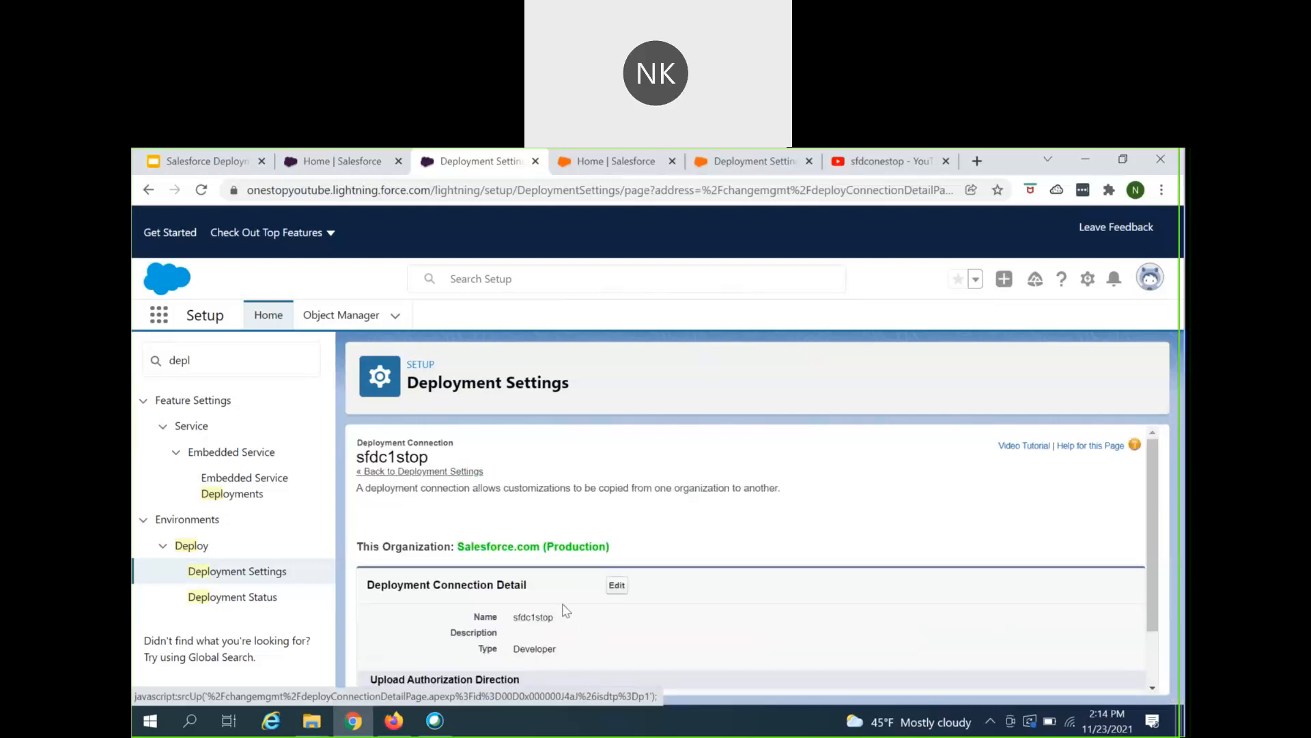
Step: Look through the slides following Authorize Deployment in the presentation, from Components Available up to Inbound Change Sets
left_click(202, 162)
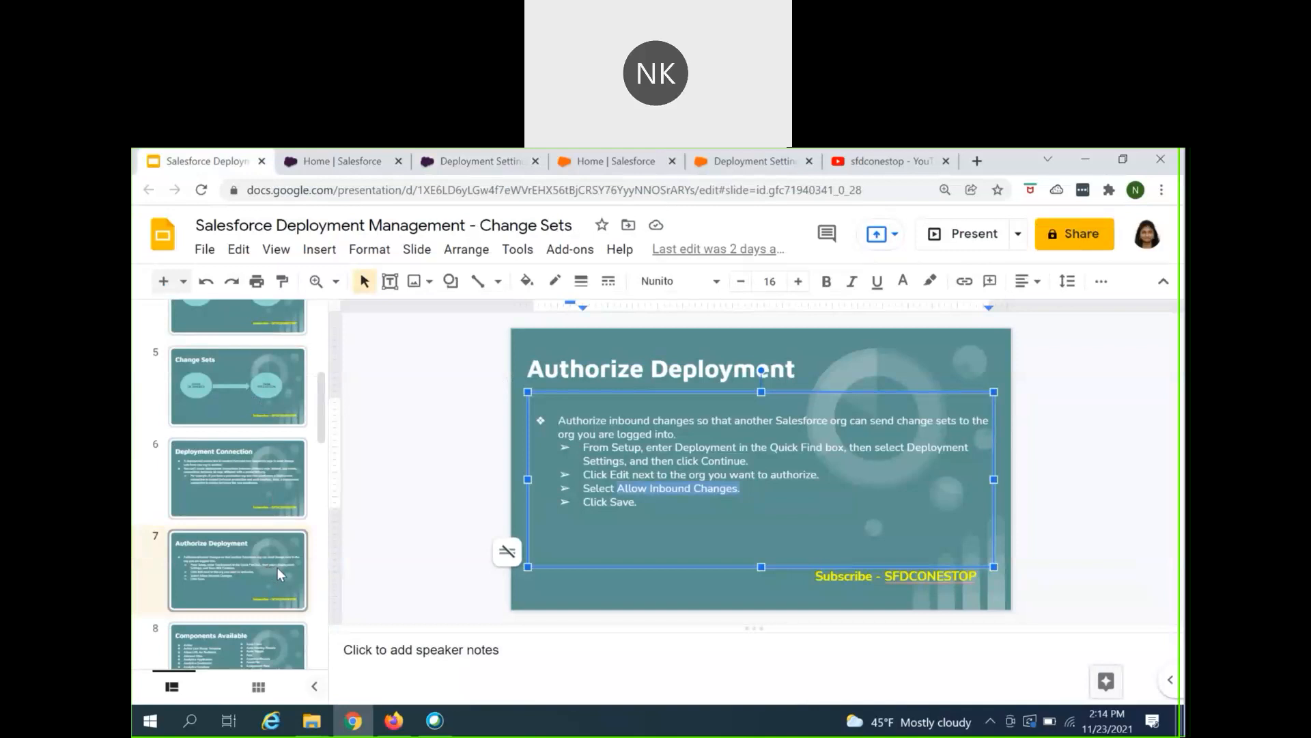
scroll(277, 567, "down", 7)
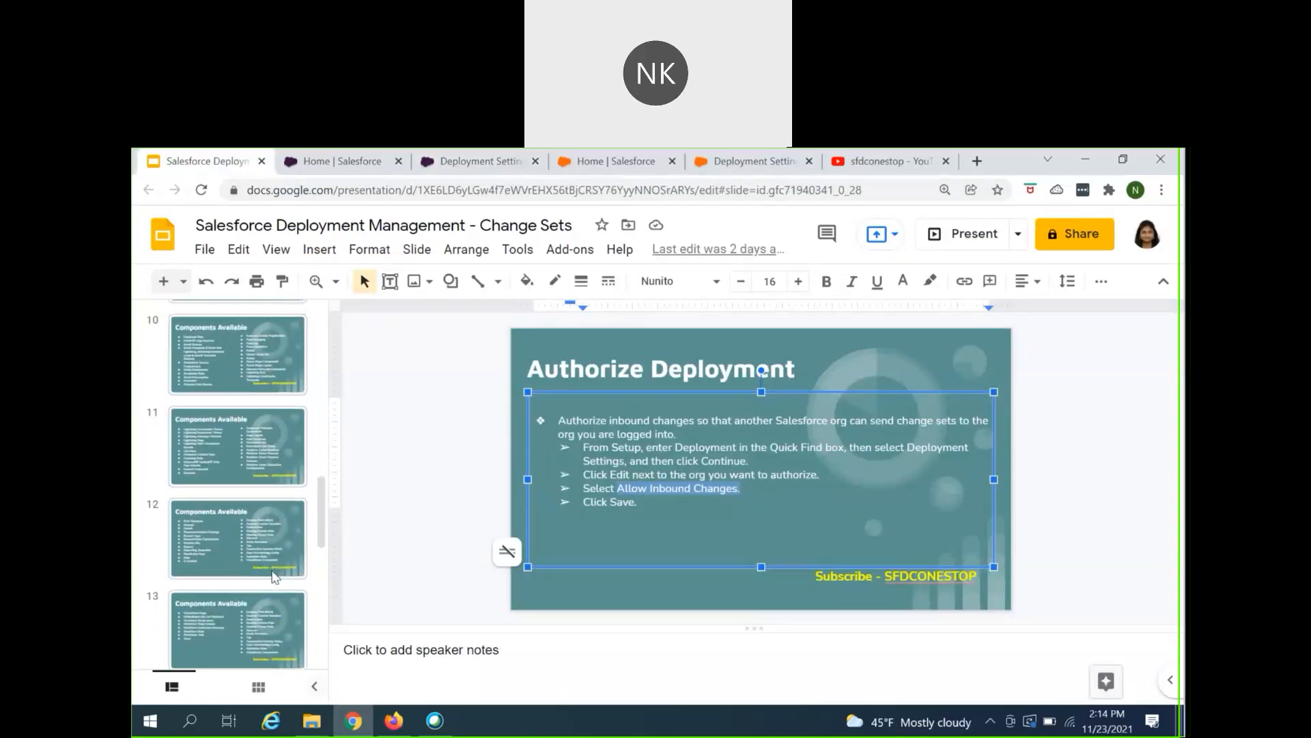
scroll(274, 577, "down", 1)
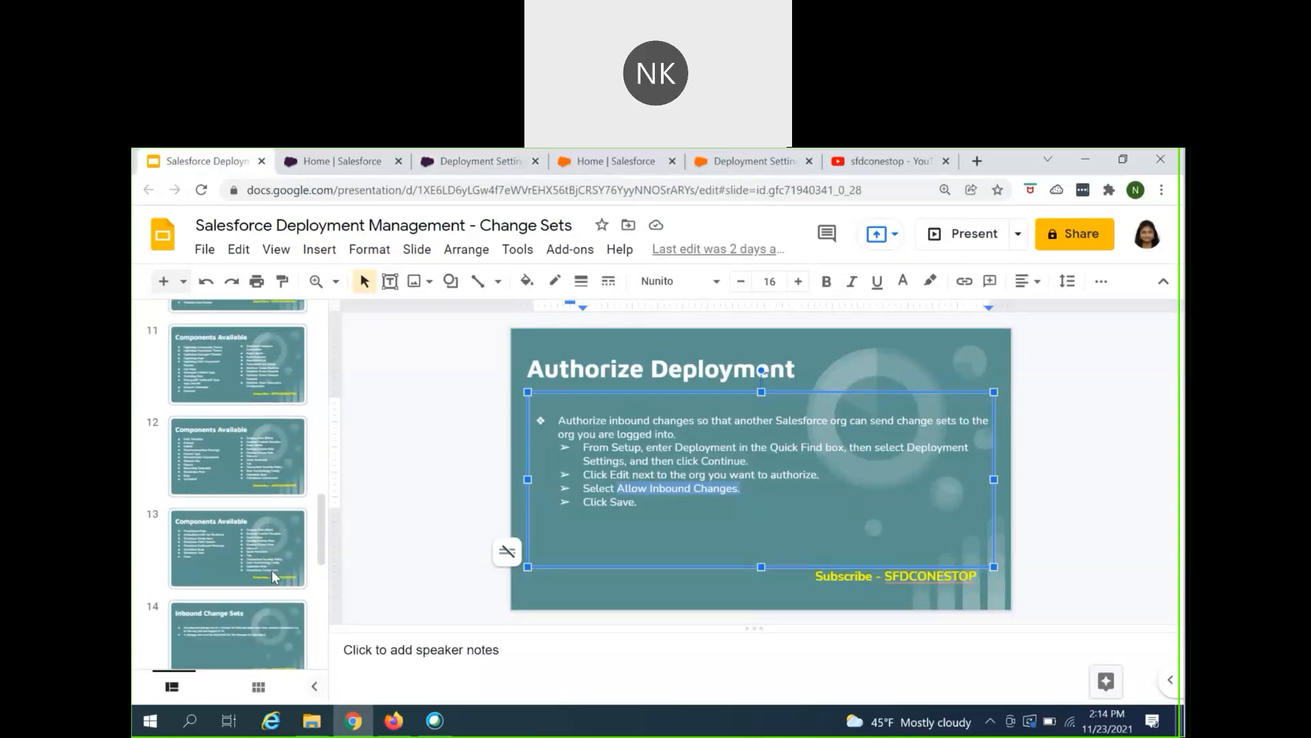
Step: Switch back to the sandbox and find and open the Case object in Object Manager
left_click(786, 164)
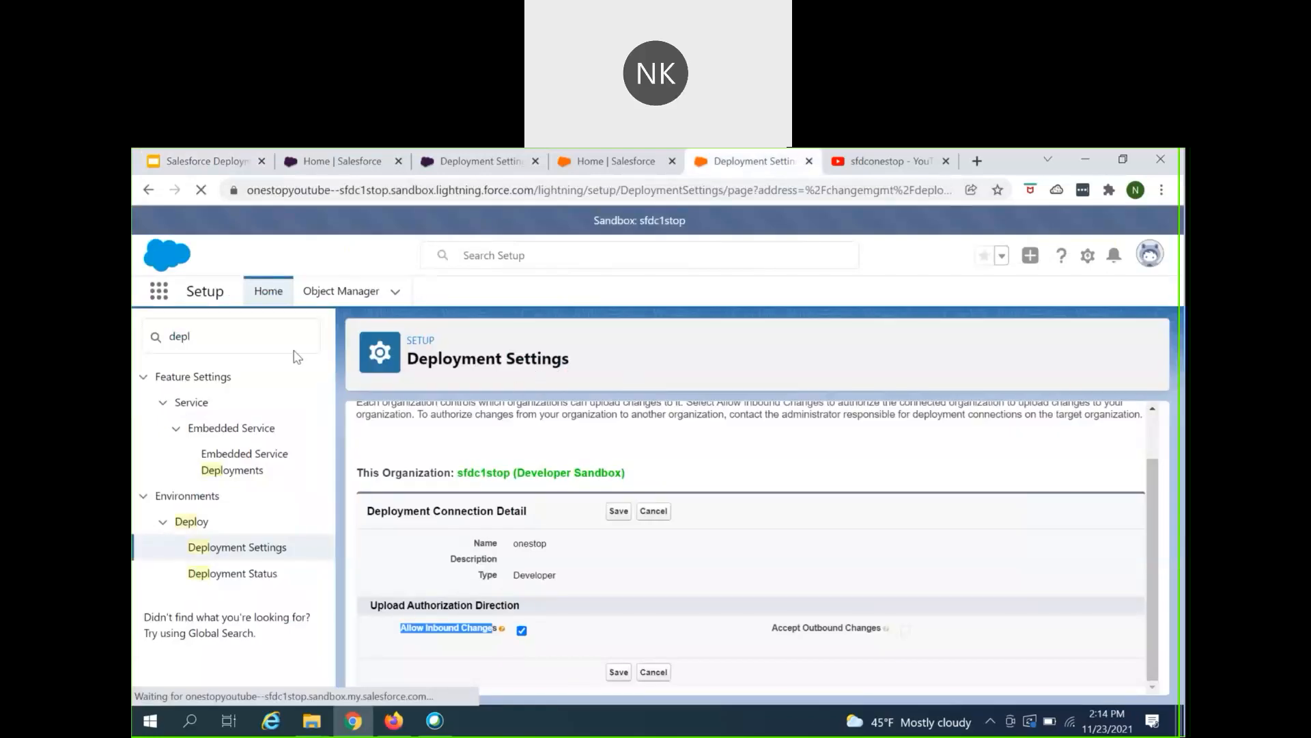
left_click(341, 291)
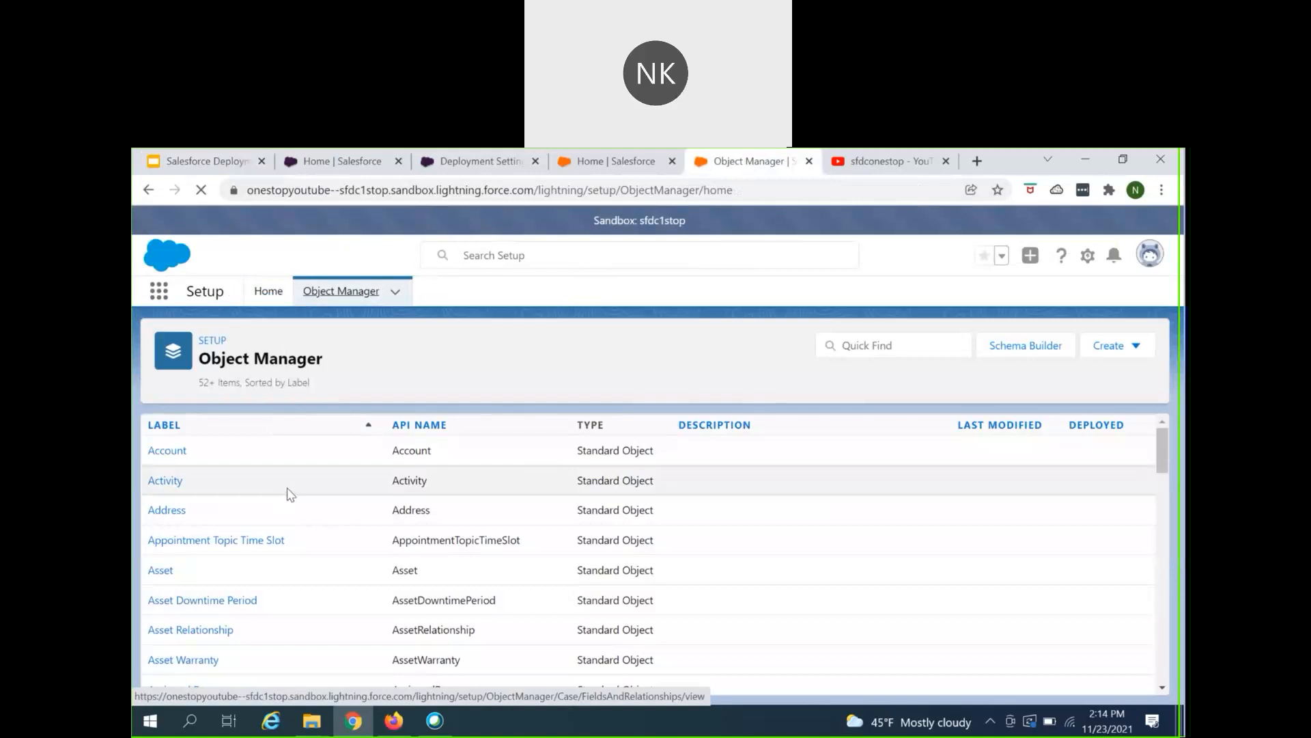
left_click(879, 348)
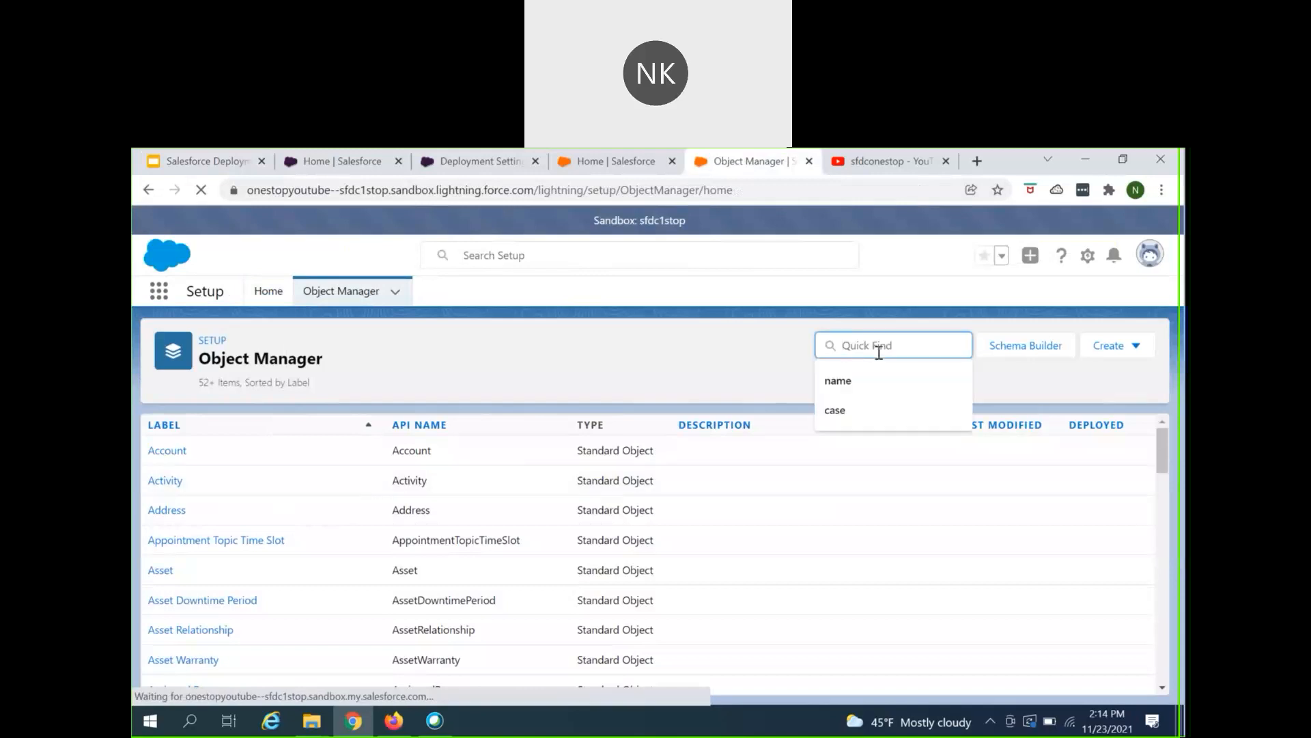
type("case")
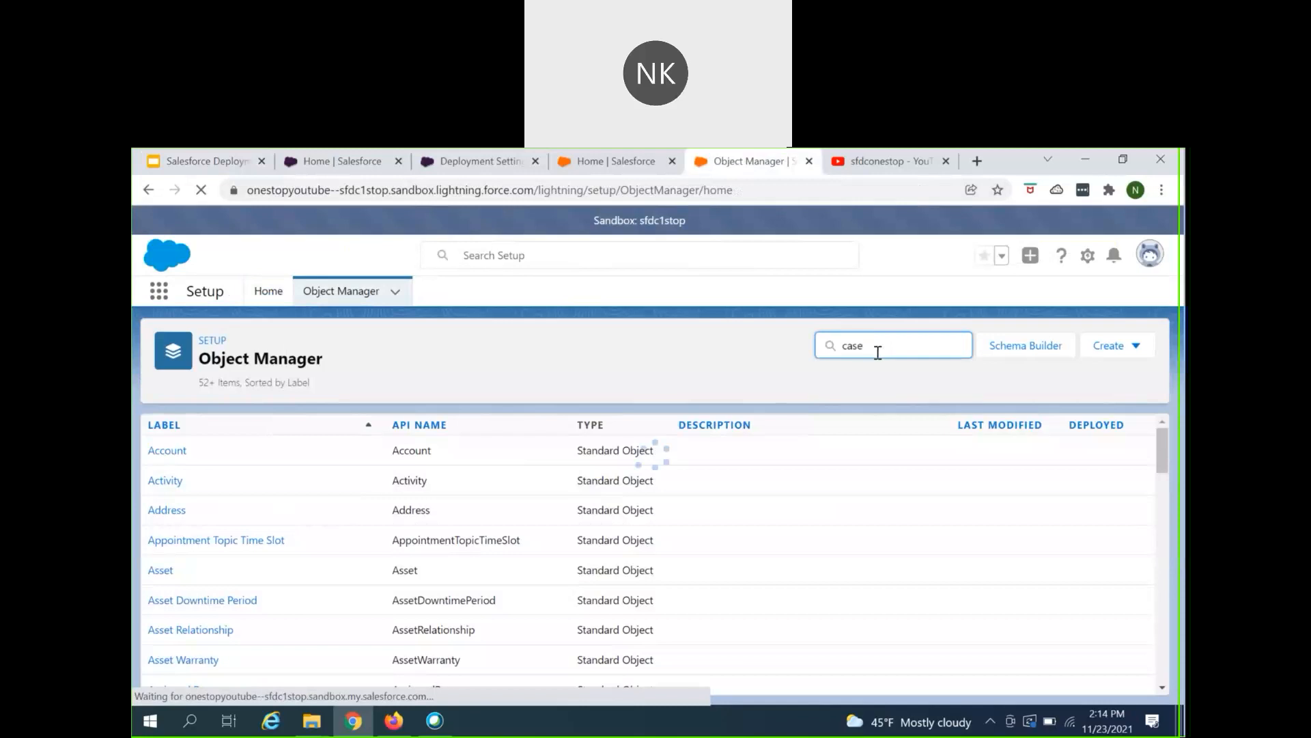
left_click(161, 456)
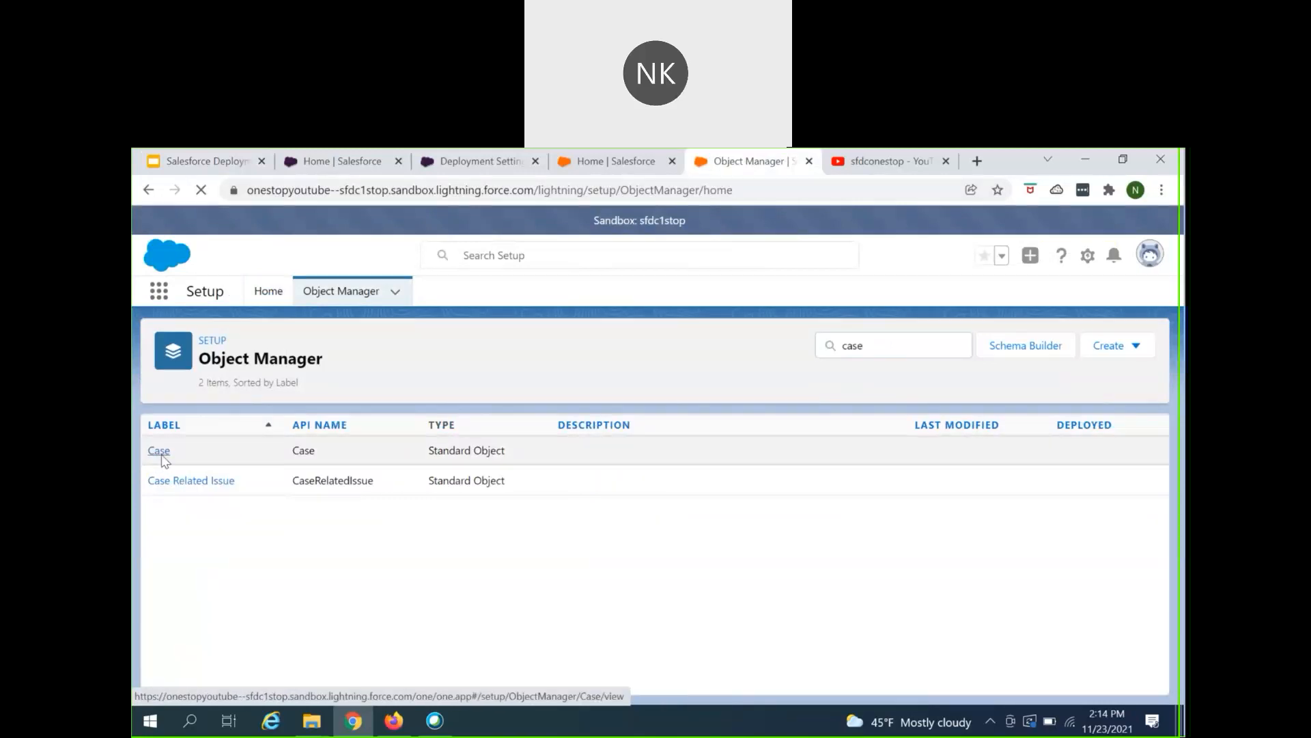
Step: Look through the Case object's Fields & Relationships and its Case Page Layouts
left_click(239, 455)
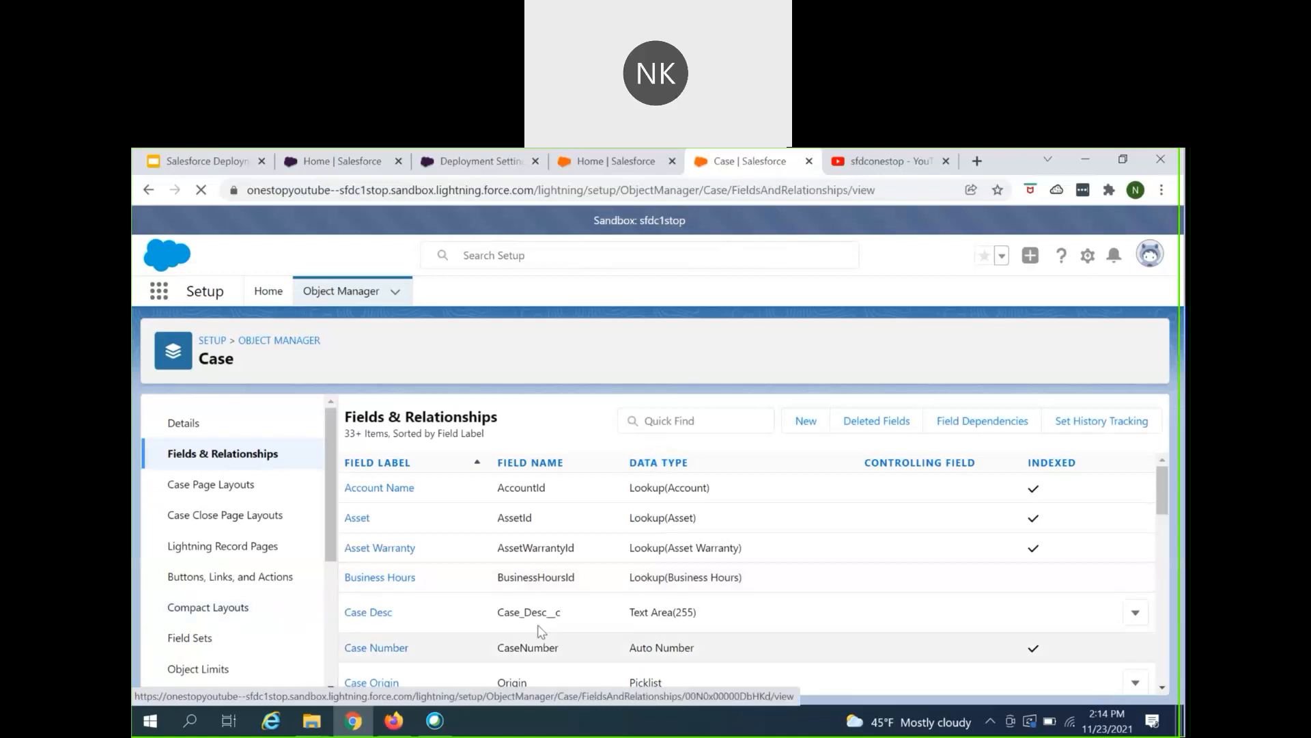
scroll(543, 610, "down", 3)
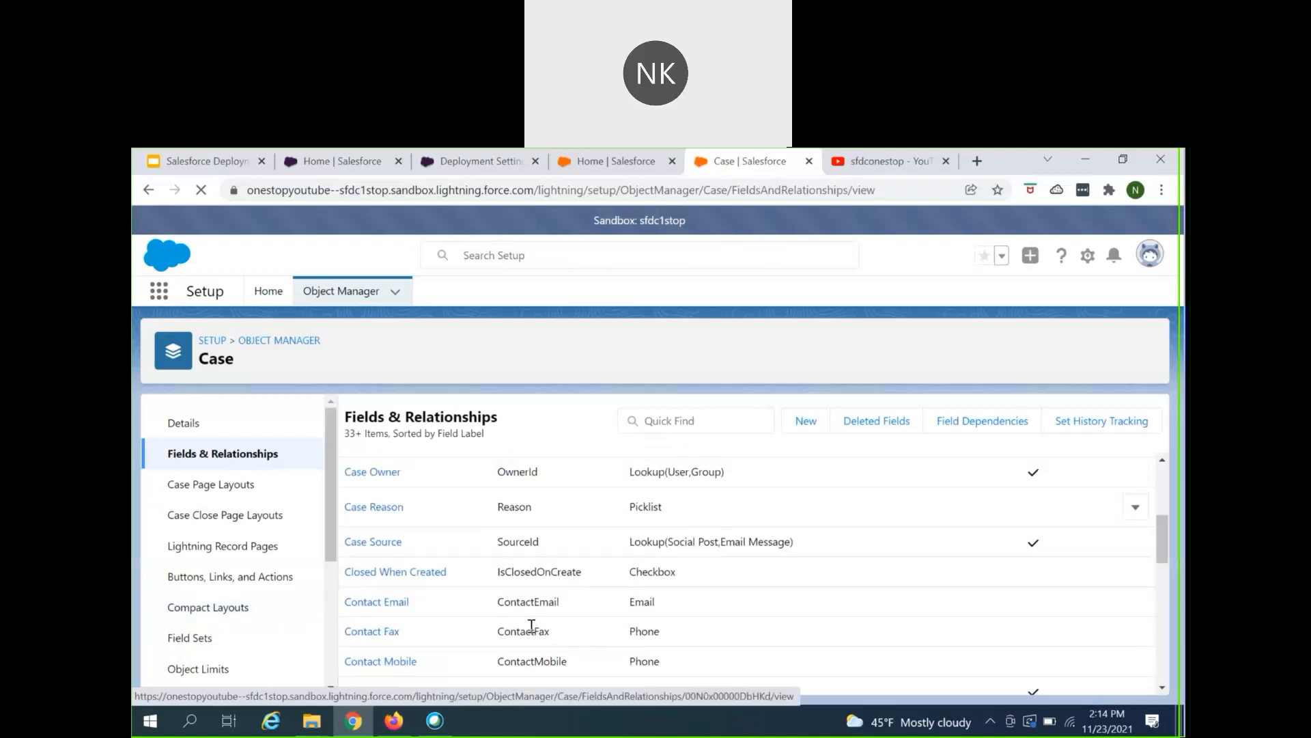
left_click(246, 490)
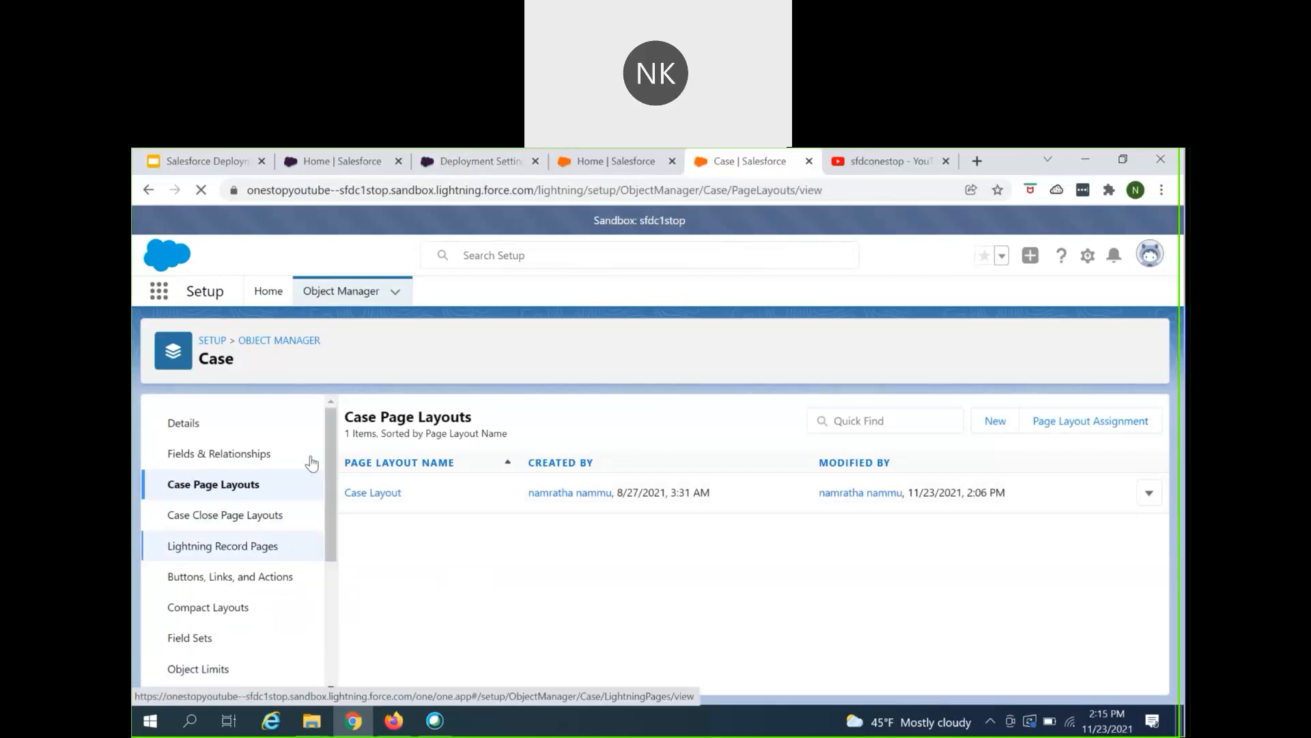
Step: Find Outbound Change Sets in the sandbox's Setup by searching for "change" and continue to the change sets list
left_click(267, 302)
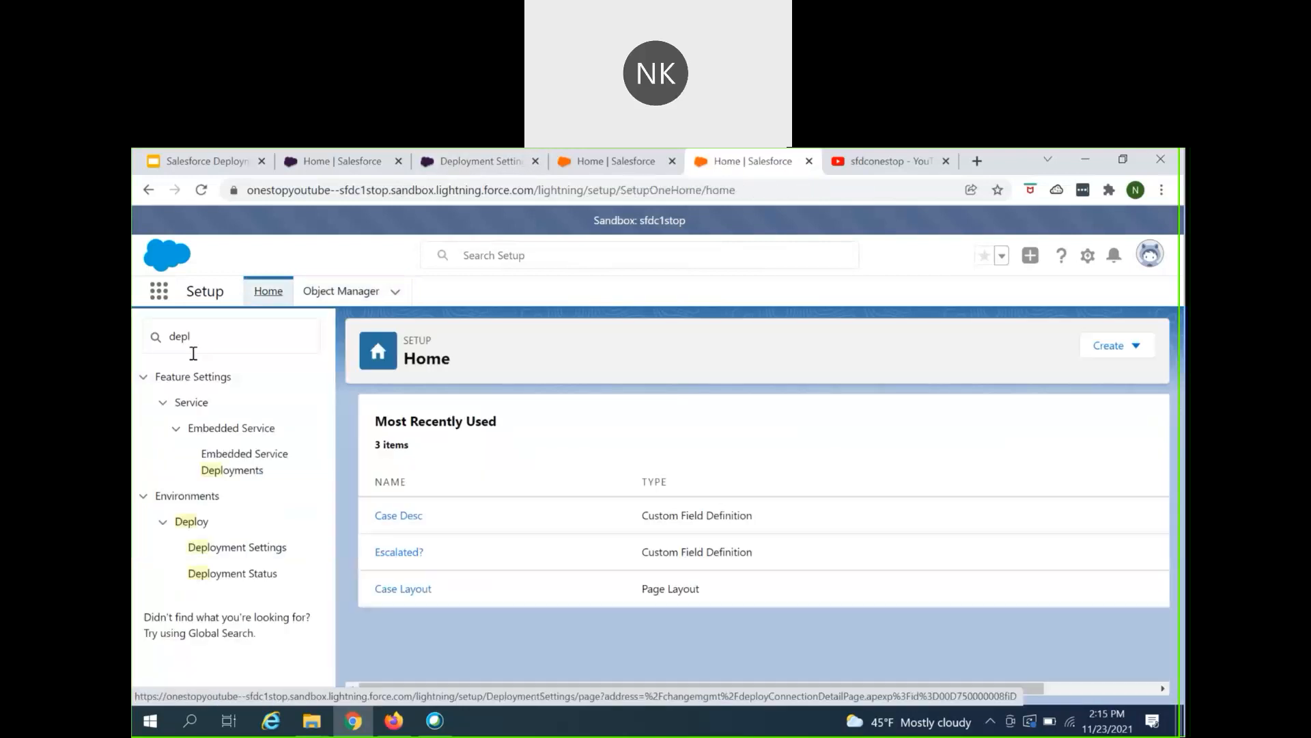
left_click(185, 335)
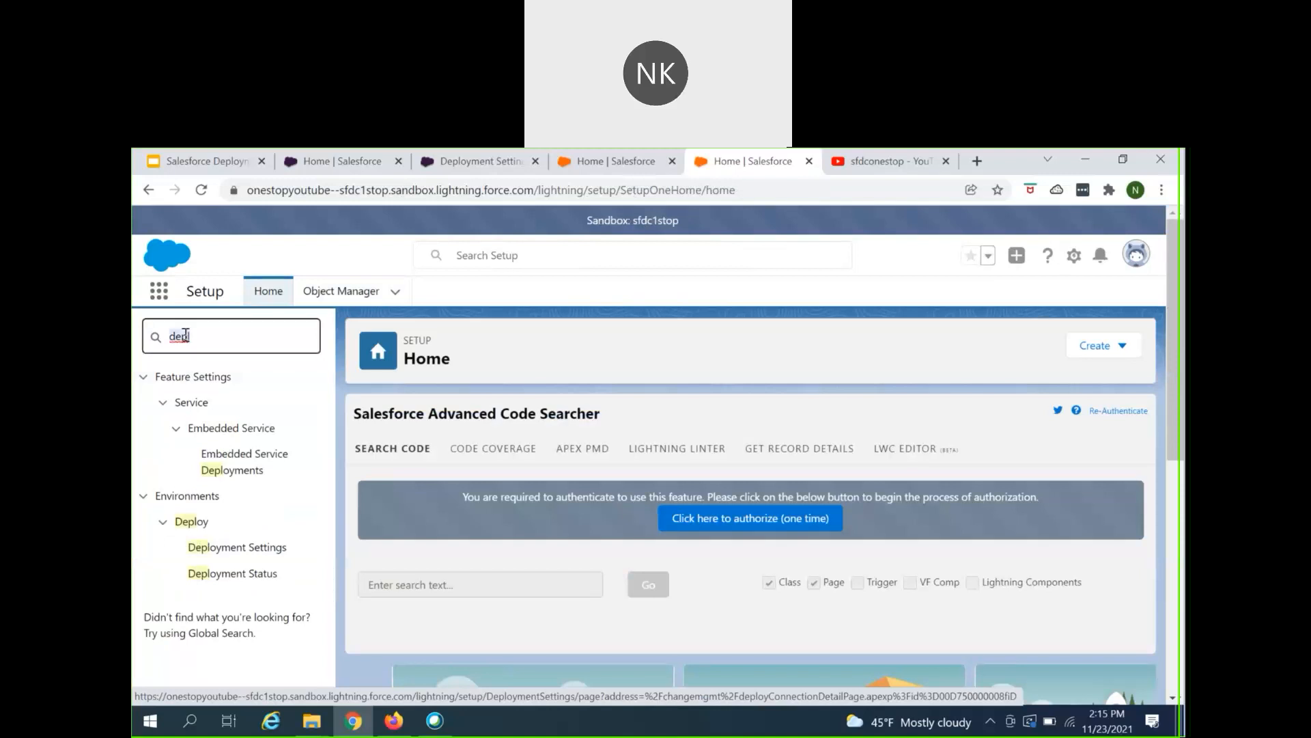
type("ch")
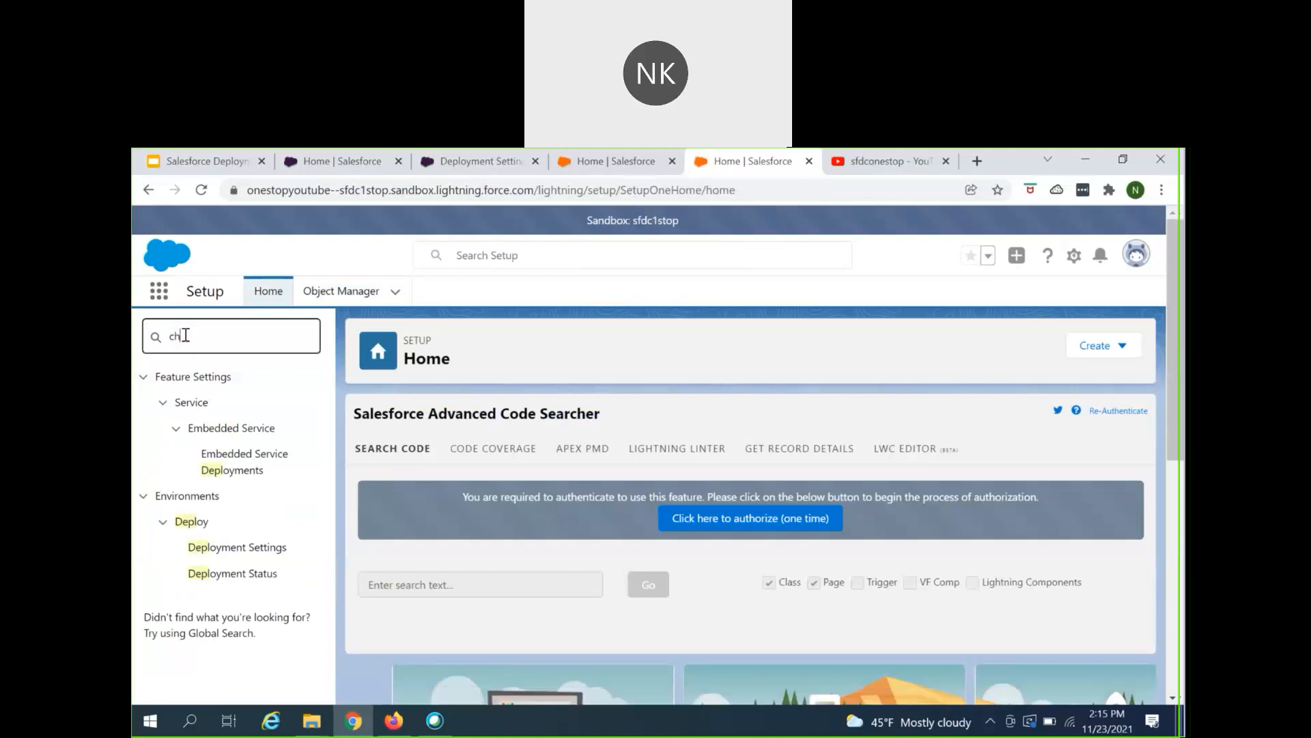
type("ange")
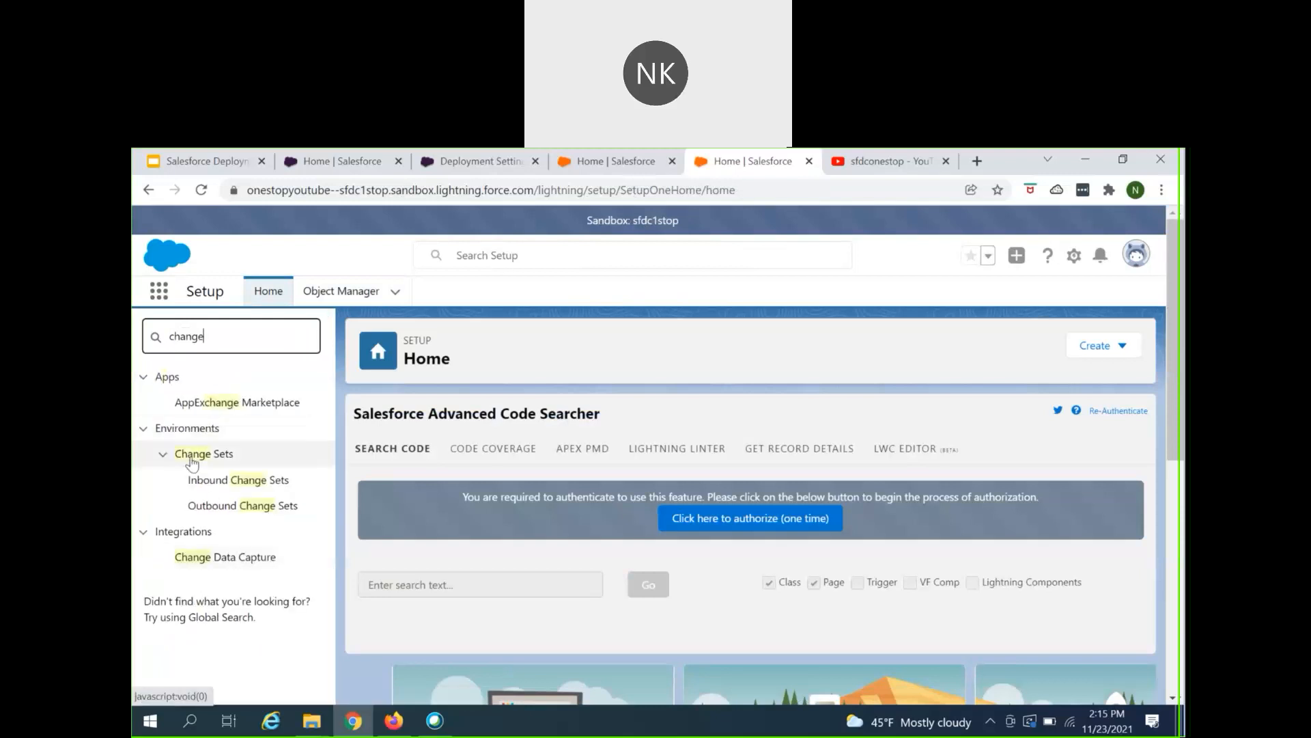
left_click(238, 517)
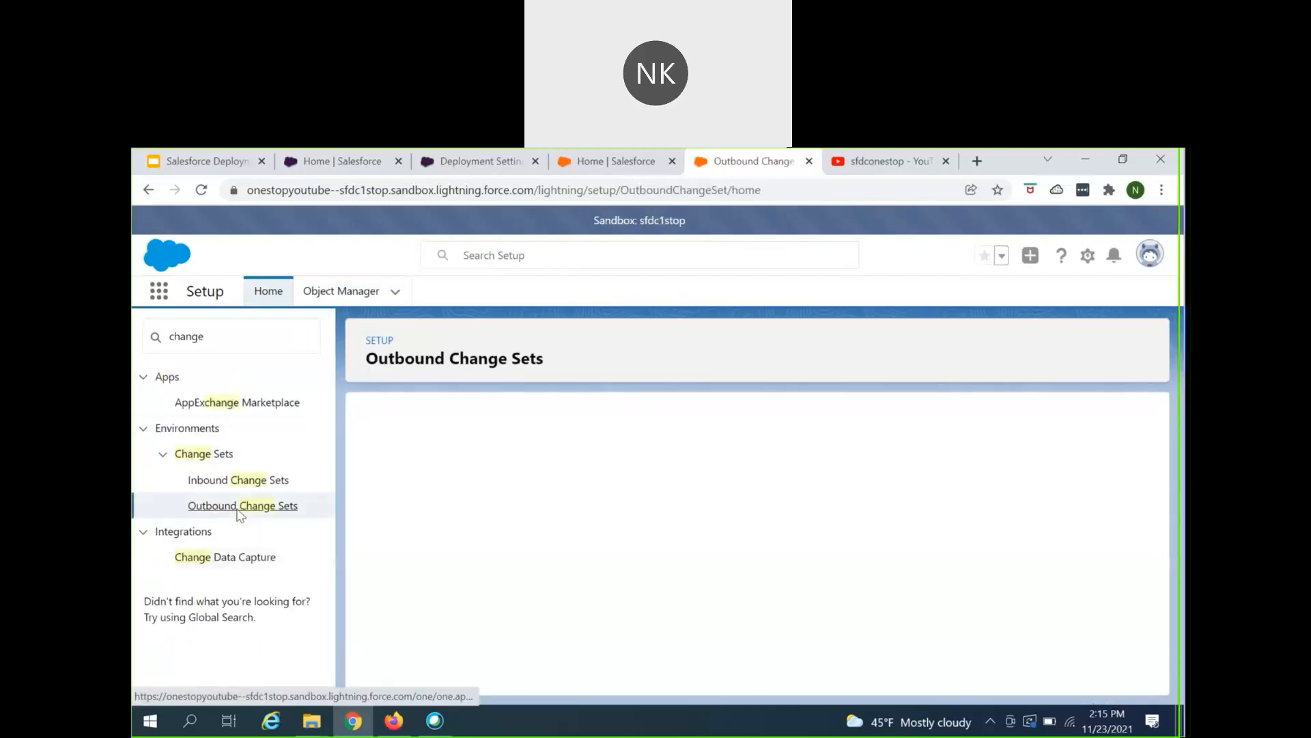
scroll(761, 577, "down", 6)
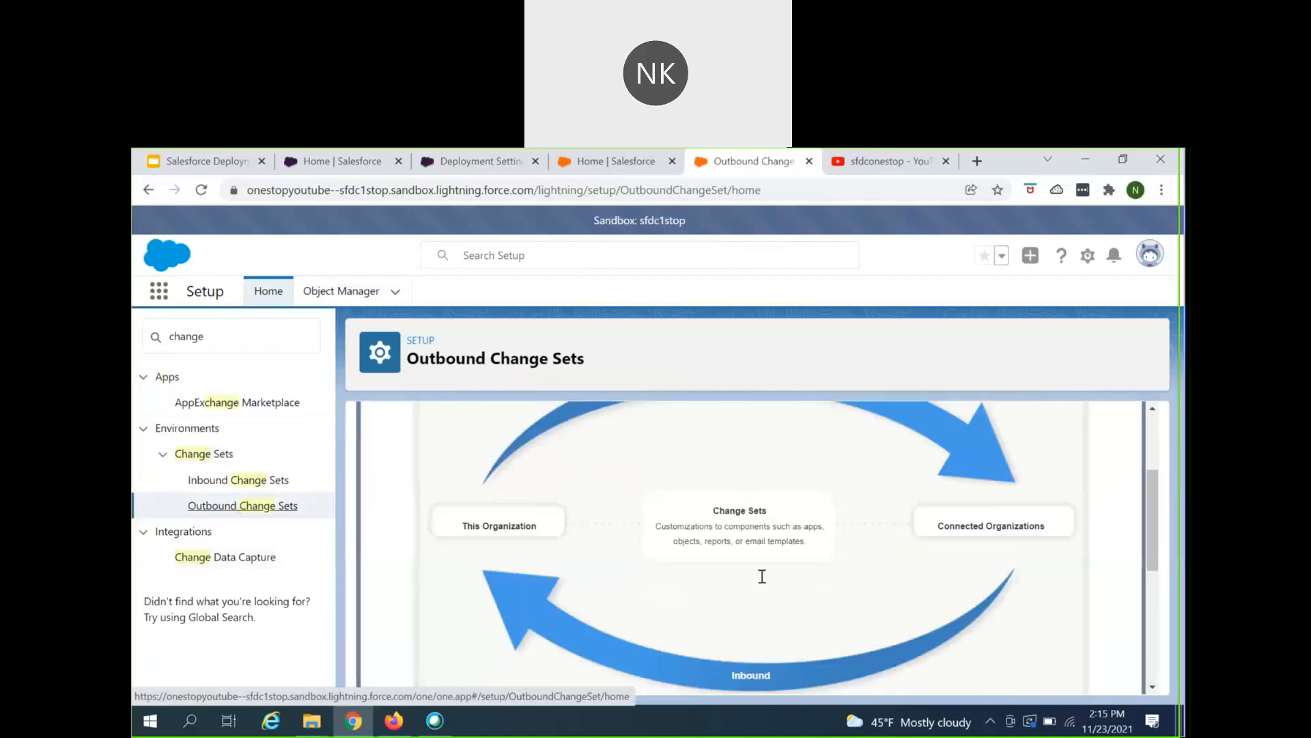
scroll(572, 637, "down", 1)
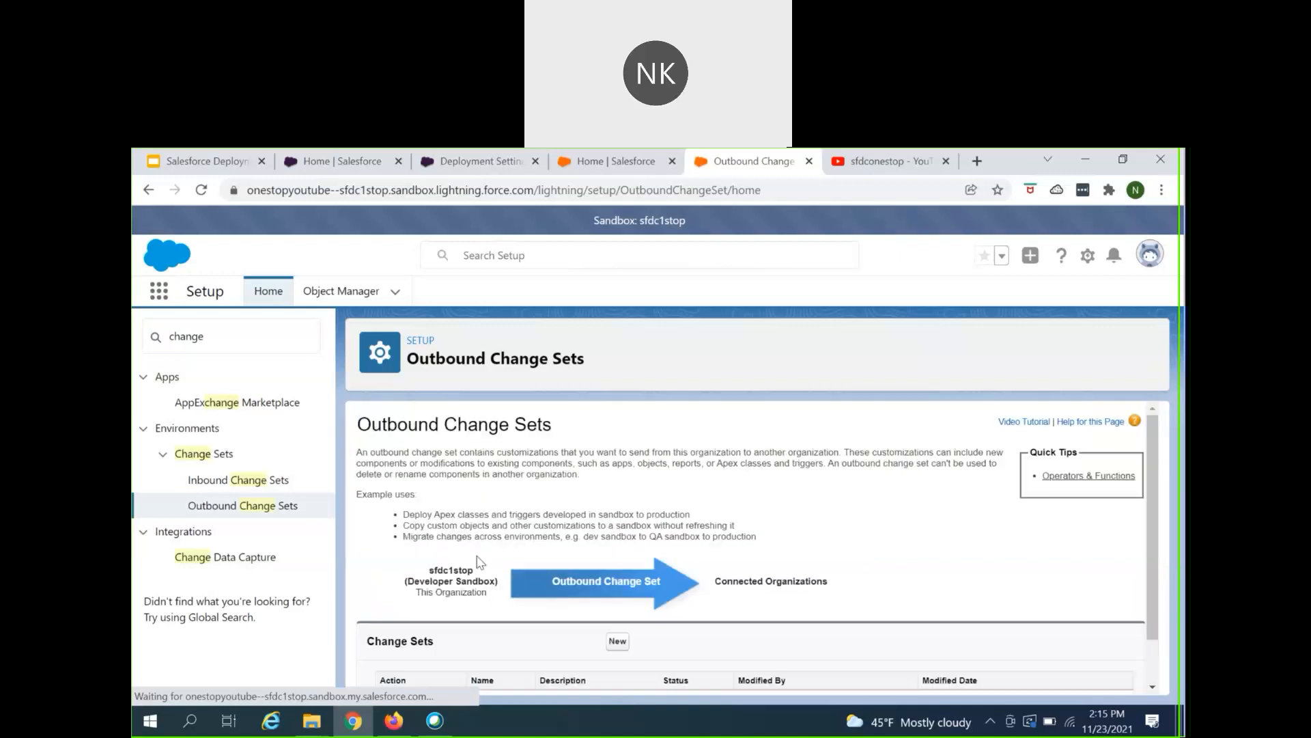
Step: Examine the outbound change set direction from the sfdc1stop developer sandbox to the connected organizations
scroll(480, 561, "down", 1)
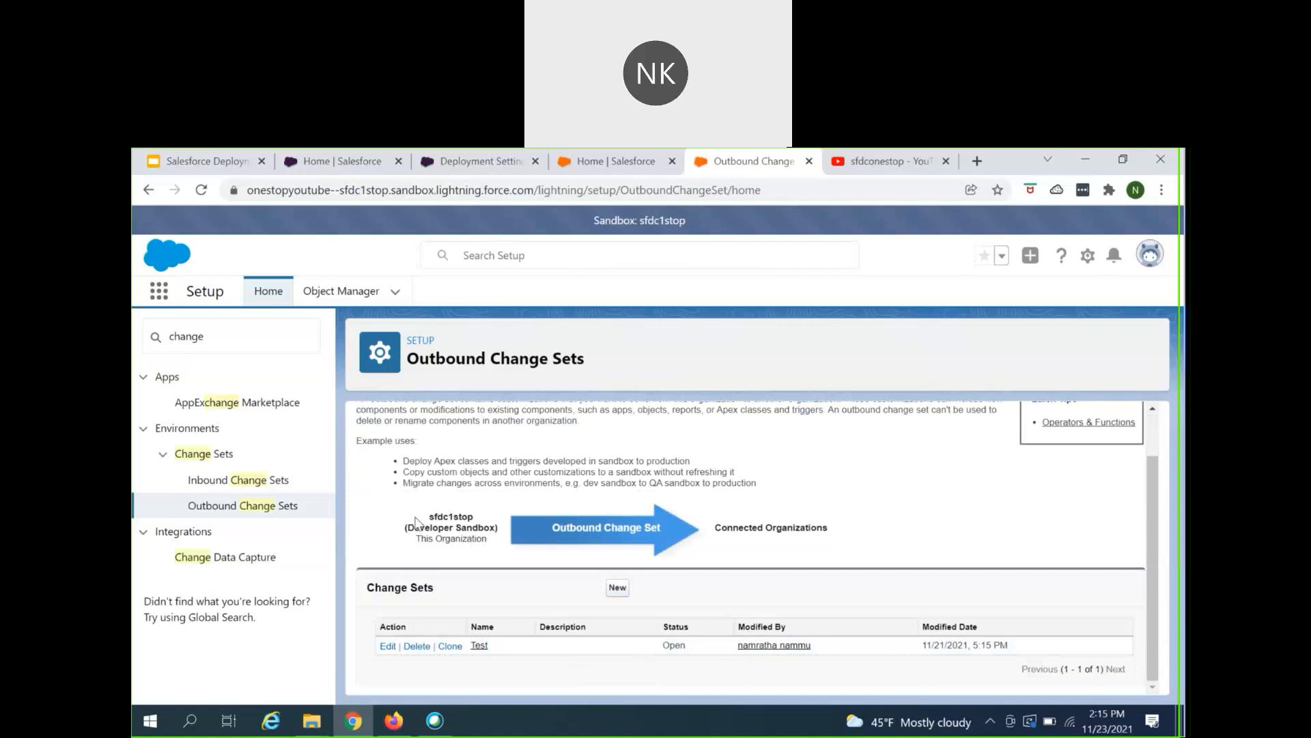
left_click_drag(459, 522, 496, 531)
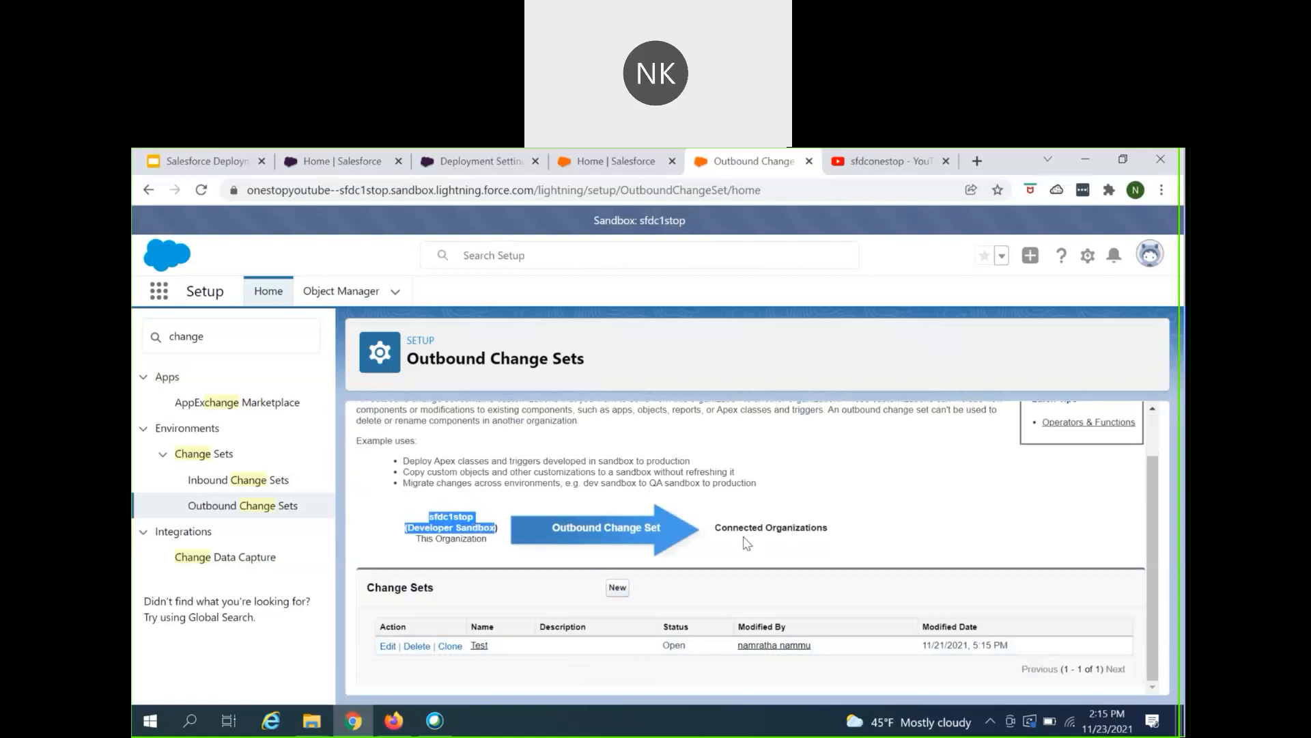
left_click_drag(715, 527, 847, 540)
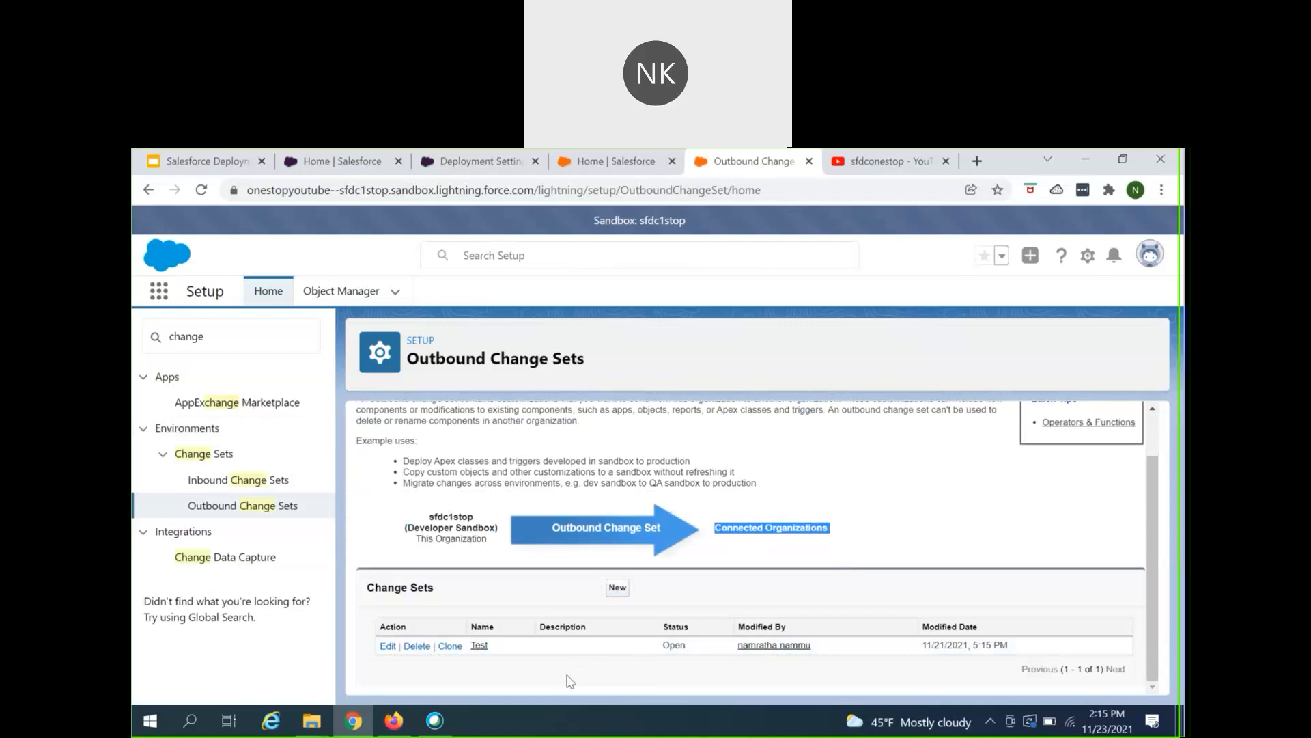
Step: Create and save an outbound change set named Demo with the description lines "Case Custom Field" and "Case page layout"
left_click(618, 588)
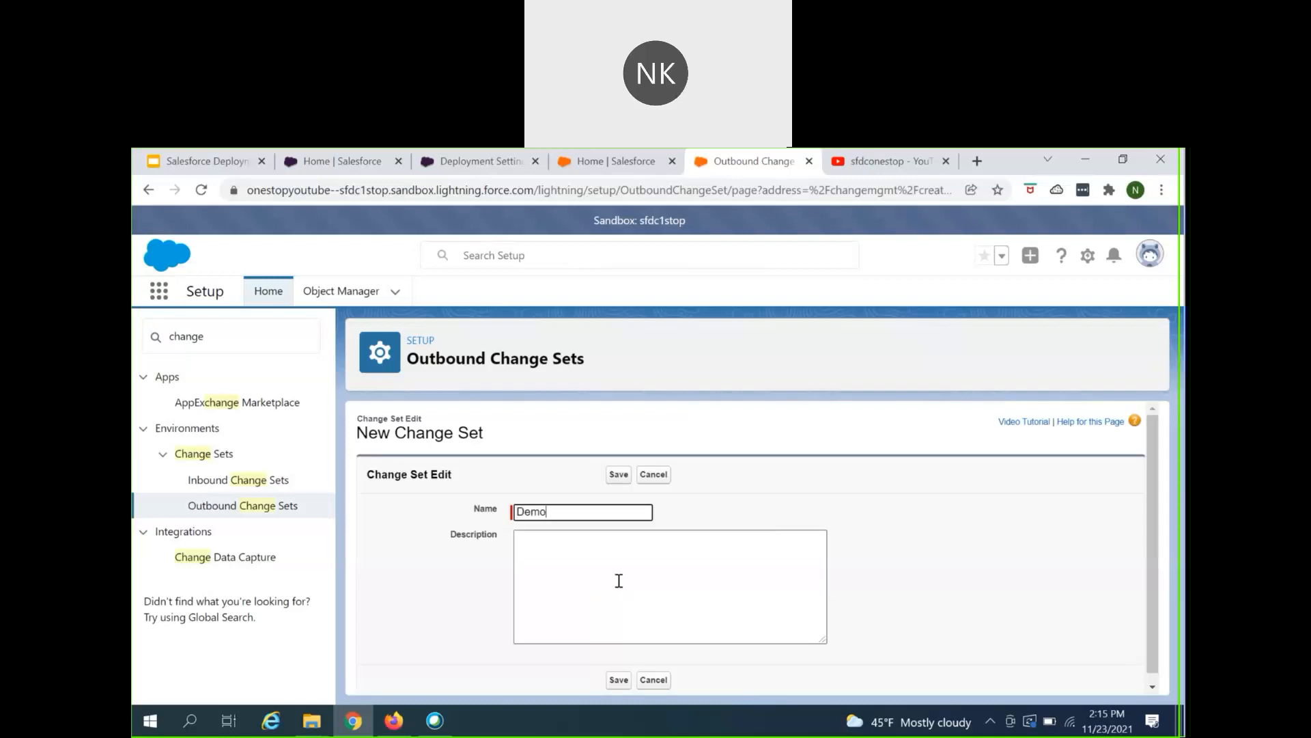
left_click(619, 581)
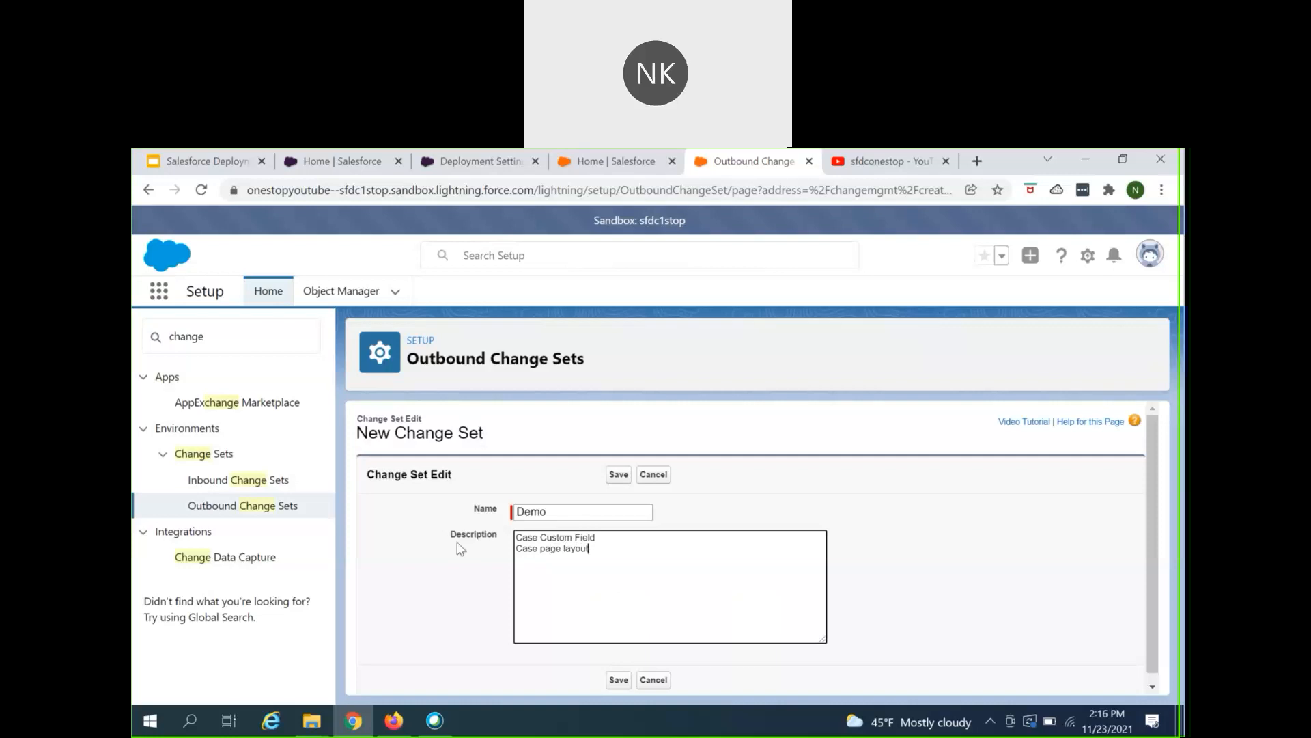
left_click(615, 681)
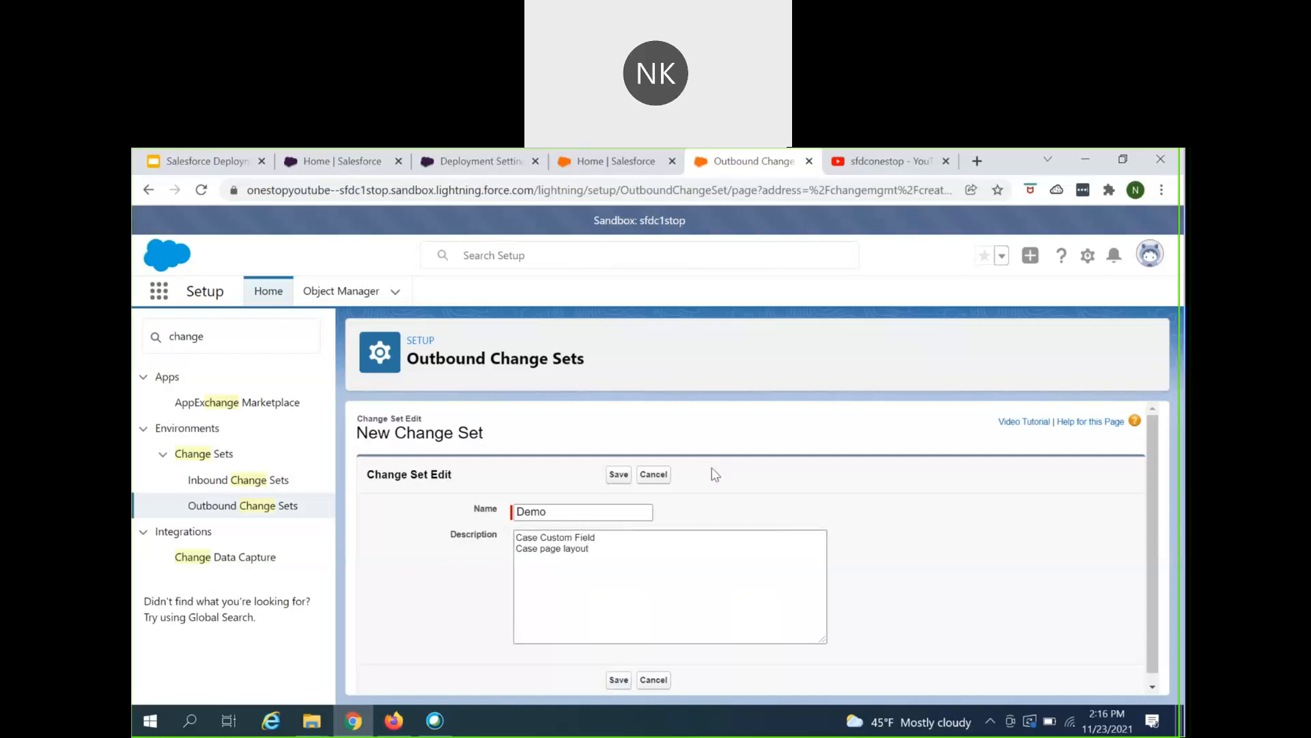
Step: Review the Demo change set's description and components section, and open the page for adding components
scroll(723, 580, "down", 1)
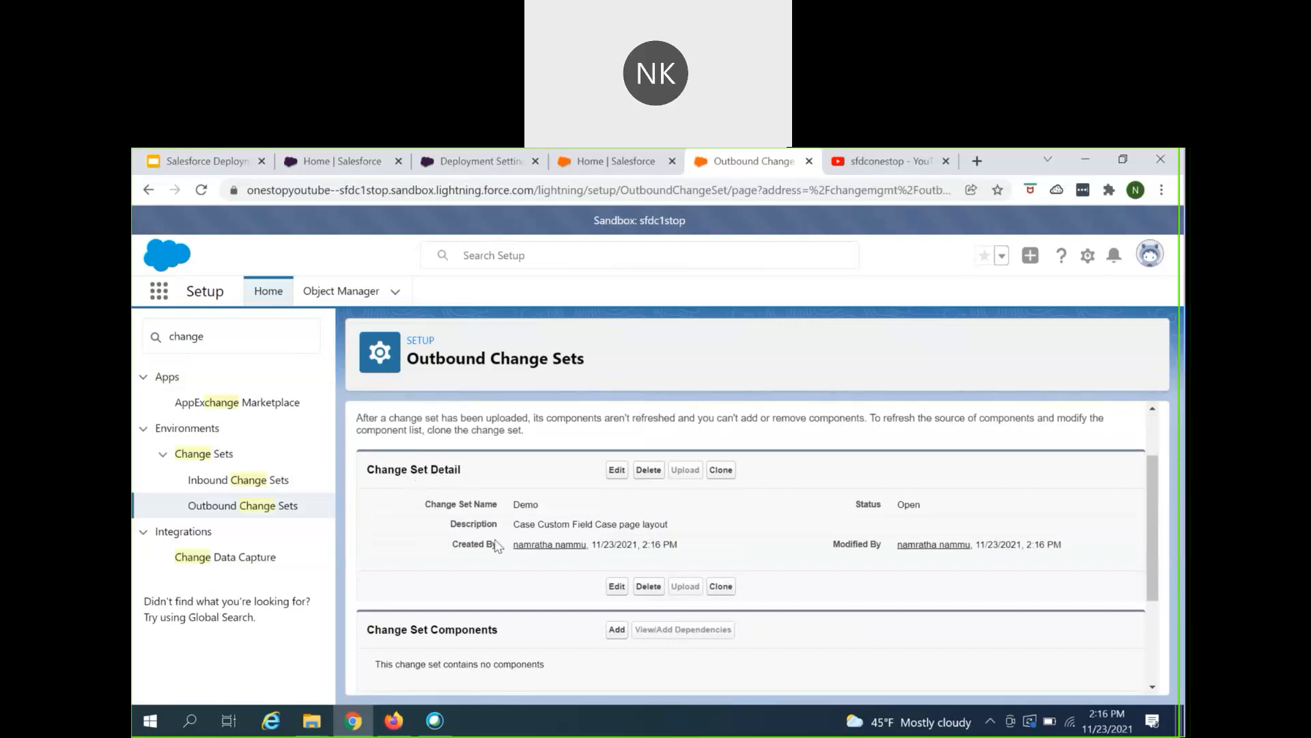
left_click_drag(516, 527, 683, 531)
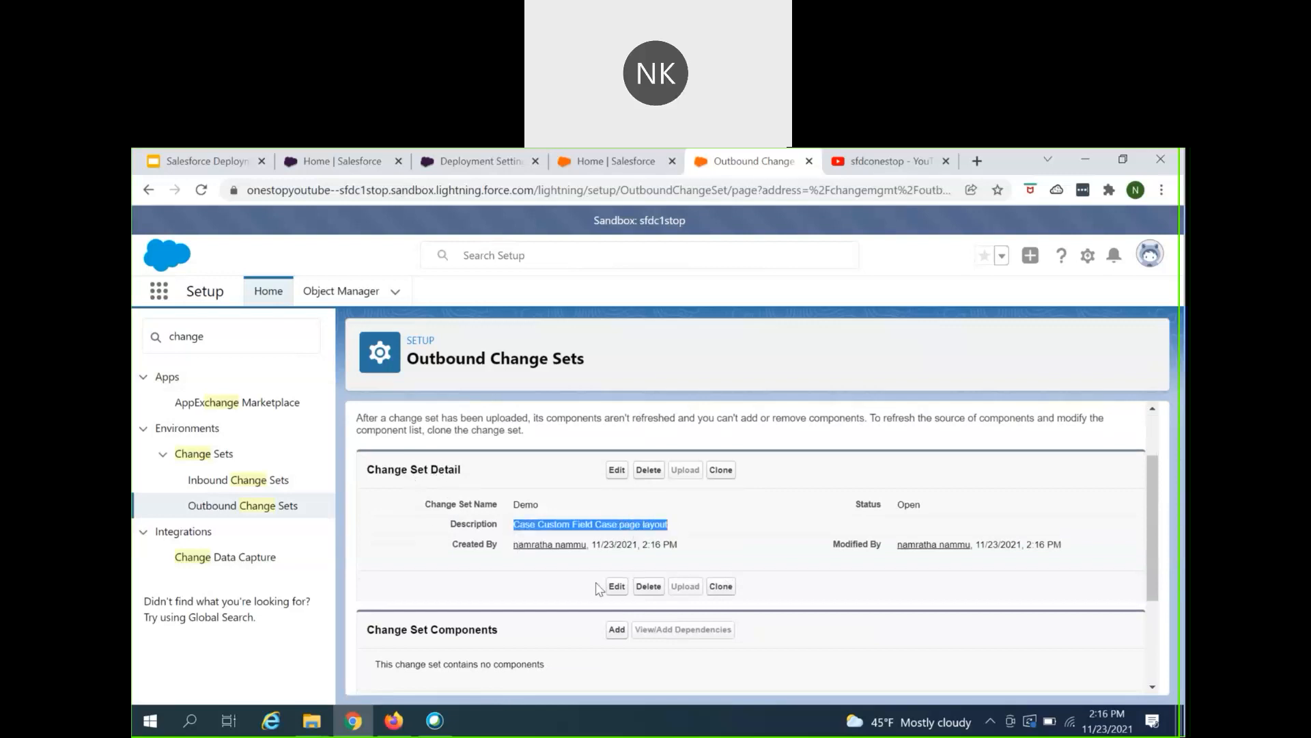
scroll(412, 564, "down", 1)
left_click_drag(408, 548, 487, 554)
left_click(615, 554)
Step: Switch to the presentation and look over the Components Available slides, starting from slide 8
left_click(205, 161)
scroll(239, 517, "up", 1)
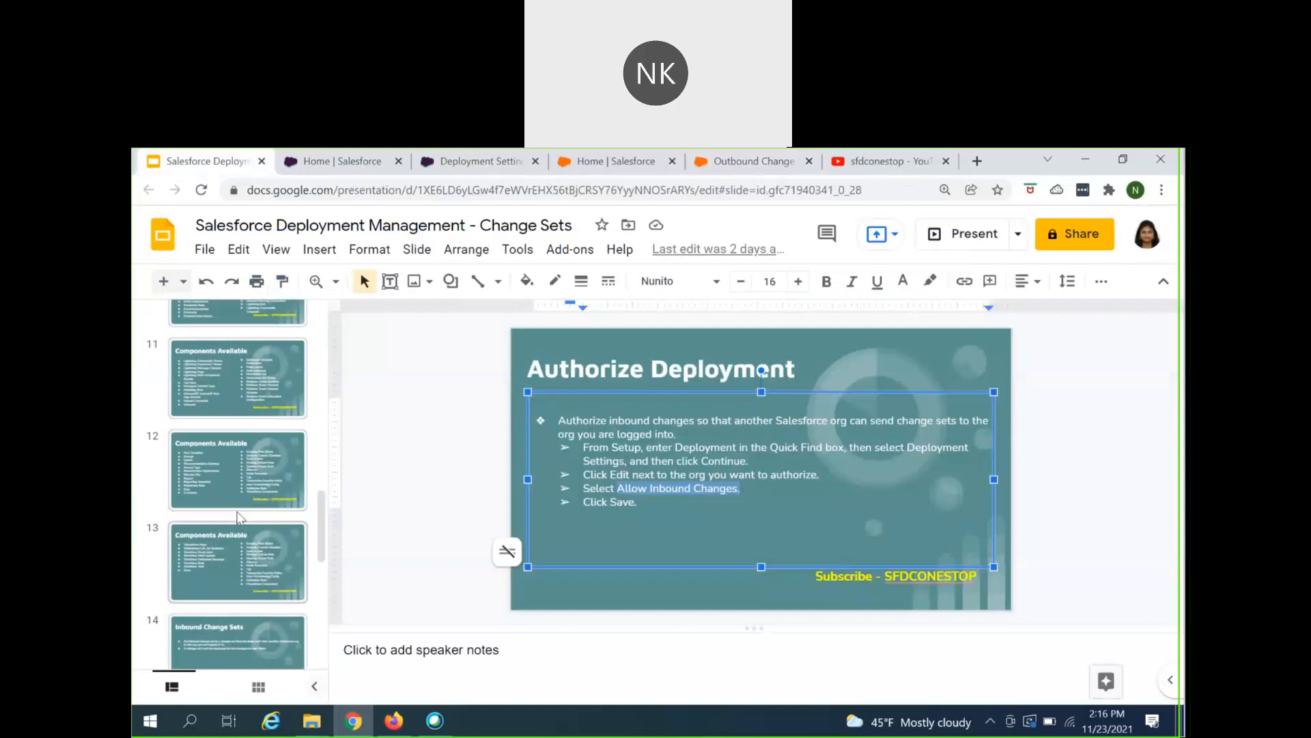
scroll(237, 511, "up", 3)
left_click(239, 424)
left_click(237, 338)
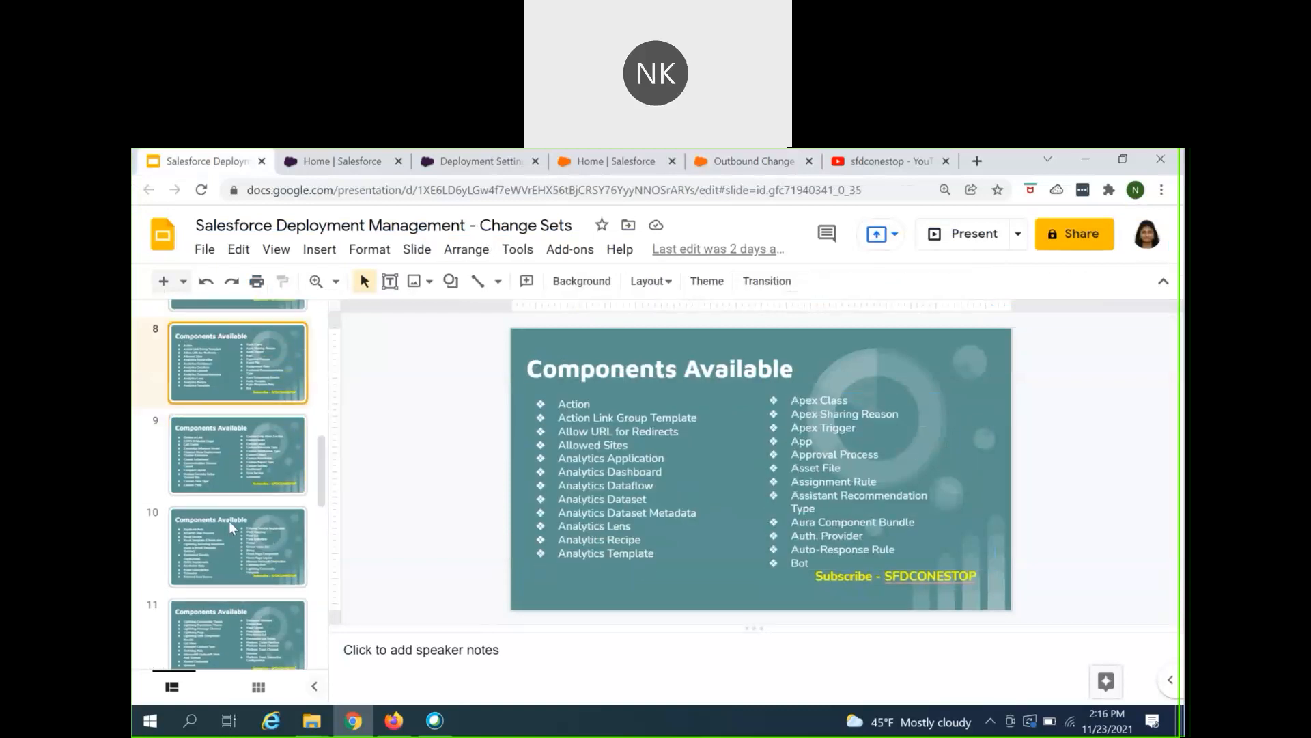
scroll(231, 583, "up", 2)
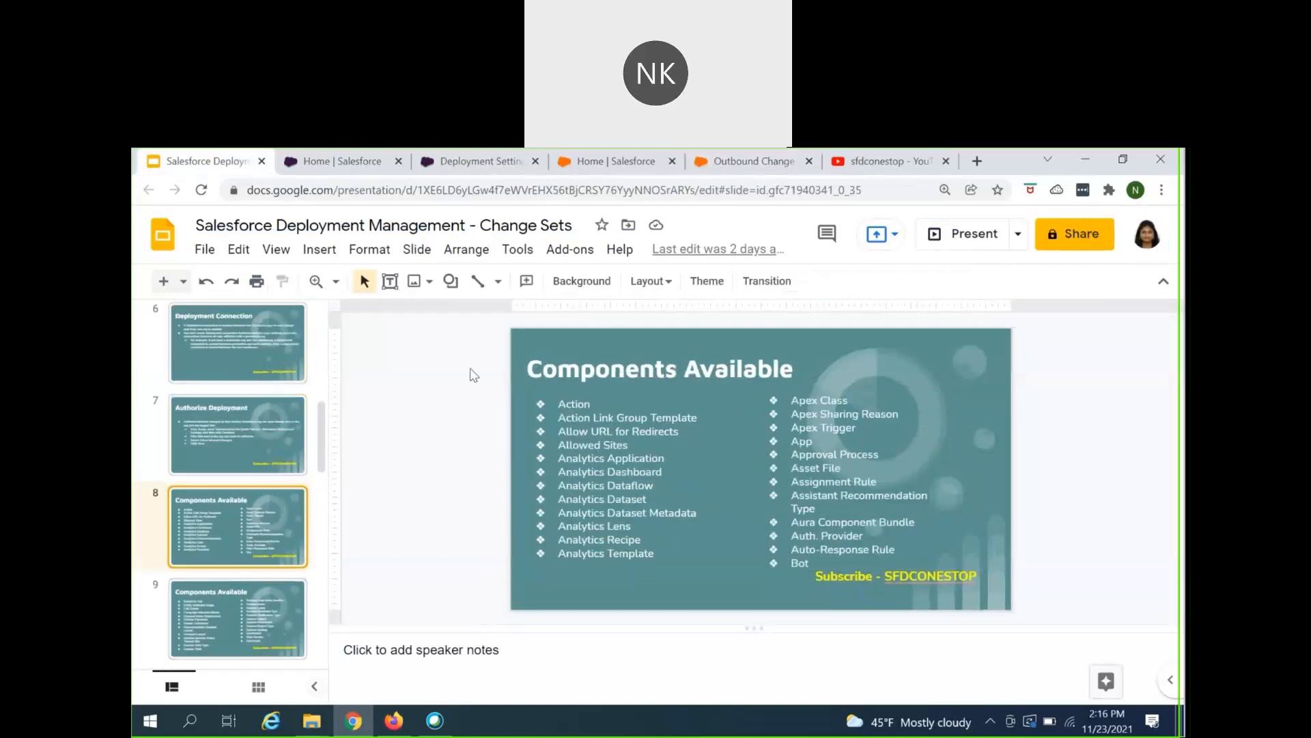
Step: Return to the sandbox's change set page and set the component type to Custom Field
left_click(789, 162)
scroll(530, 610, "down", 1)
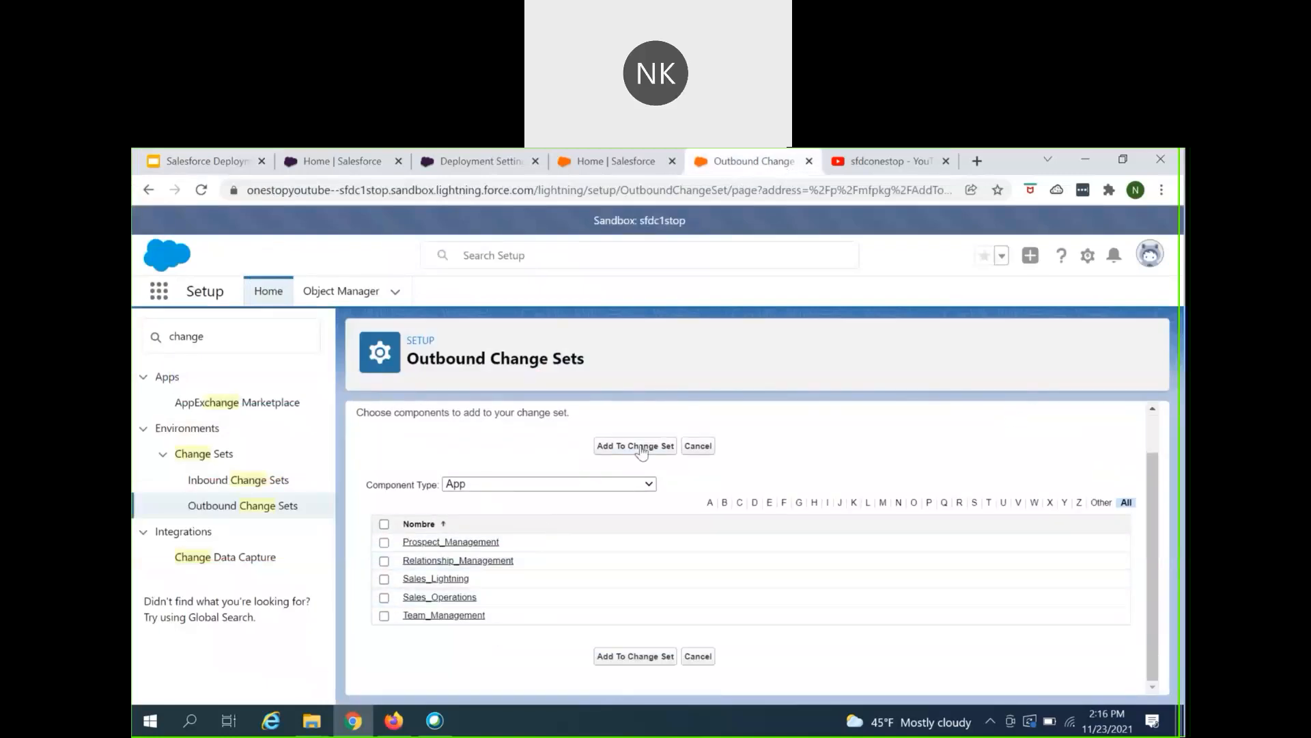
left_click(608, 485)
scroll(556, 262, "down", 1)
scroll(556, 263, "up", 1)
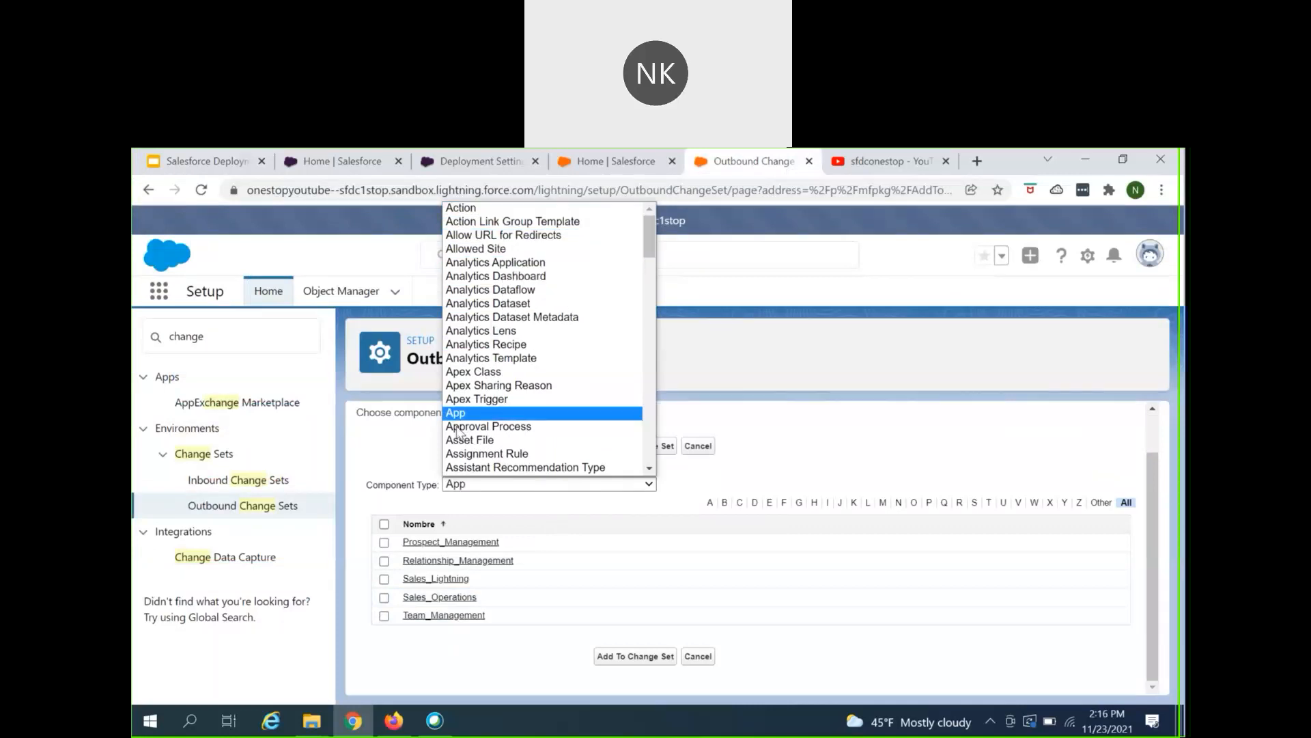
scroll(470, 429, "down", 3)
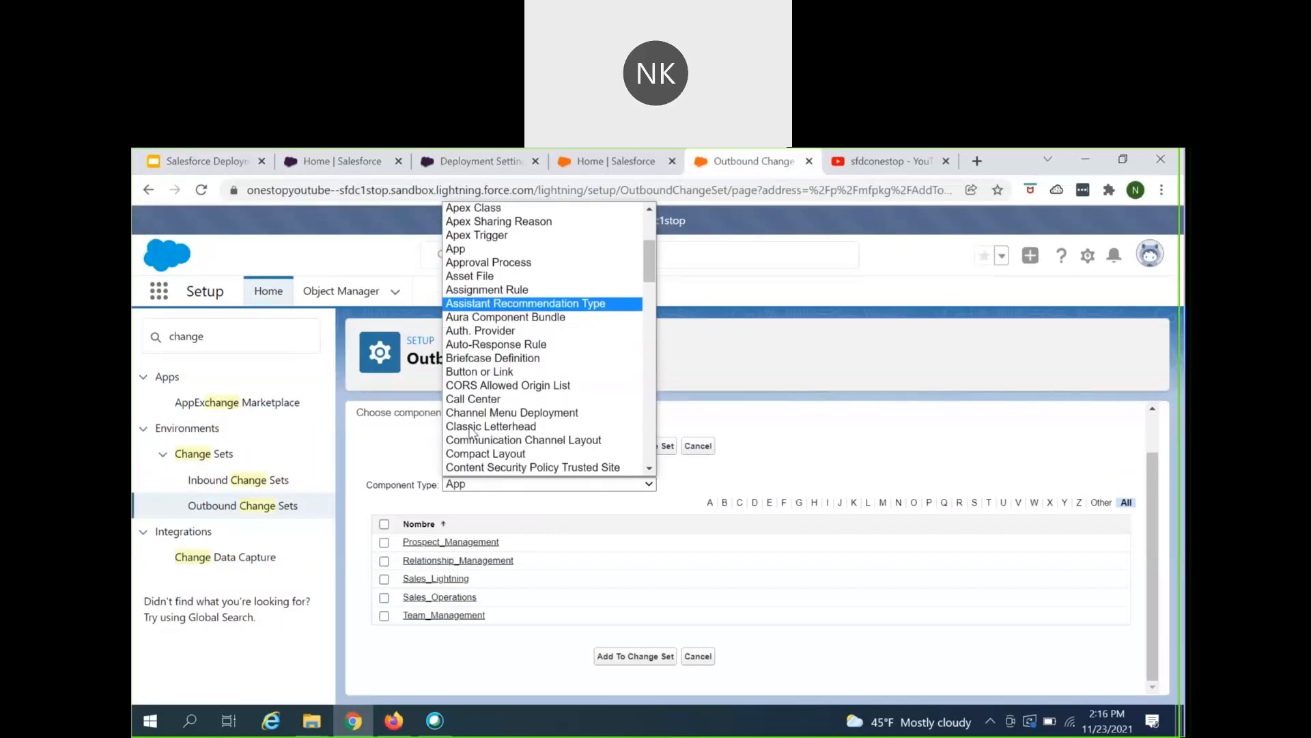
scroll(477, 423, "down", 3)
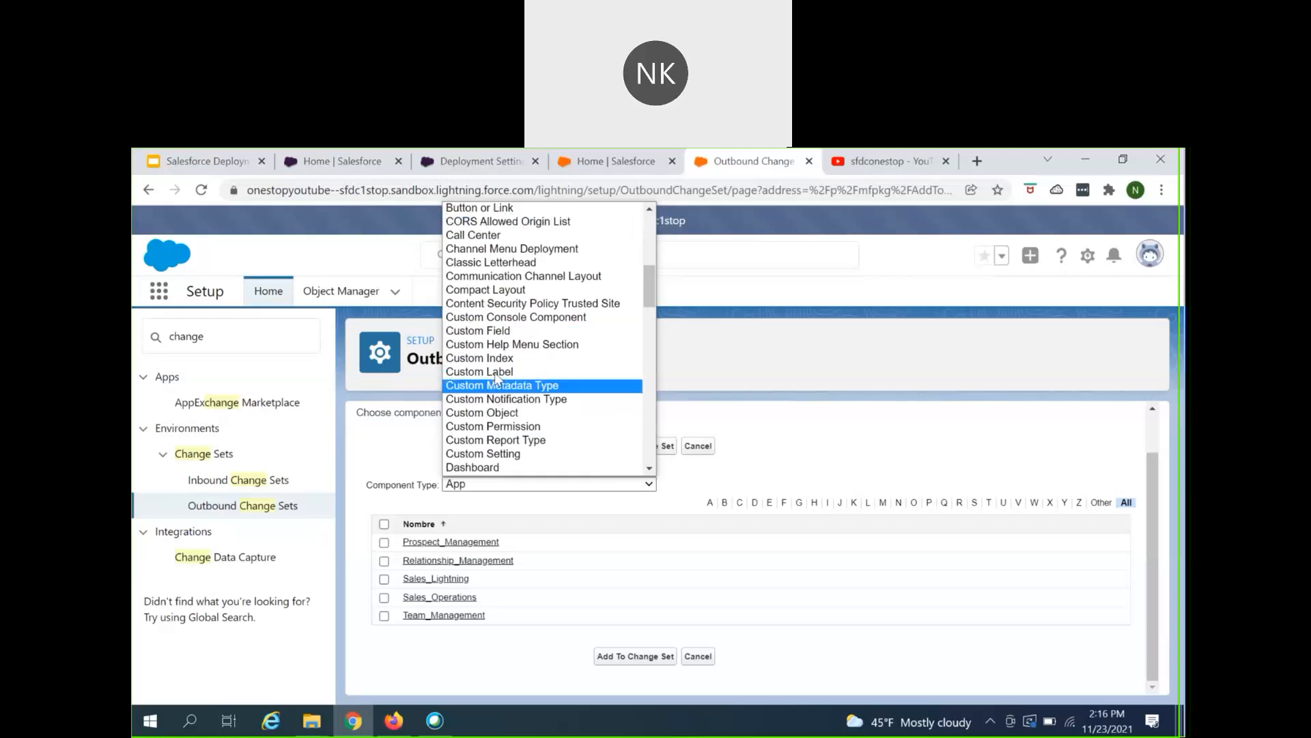
left_click(499, 331)
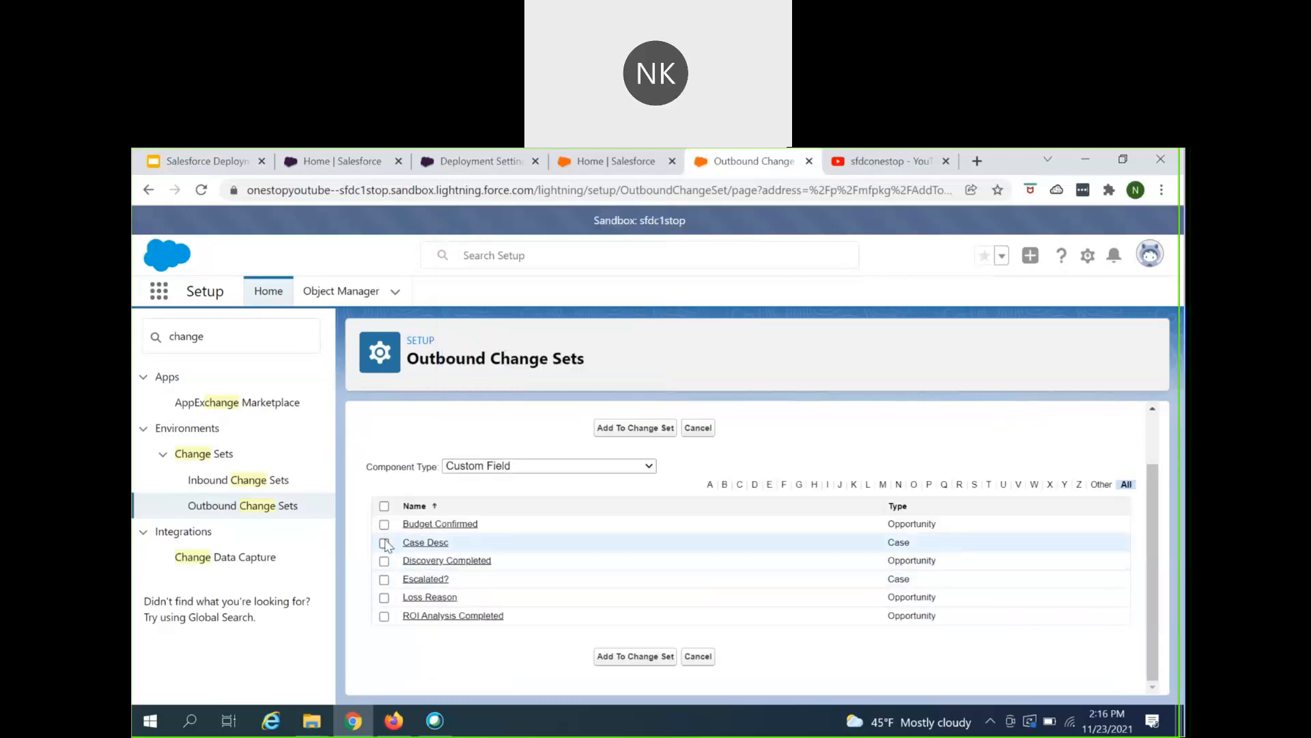
Step: Add the Case fields Case Desc and Escalated? to the Demo change set and check its components list
left_click(385, 543)
left_click(384, 580)
left_click(639, 660)
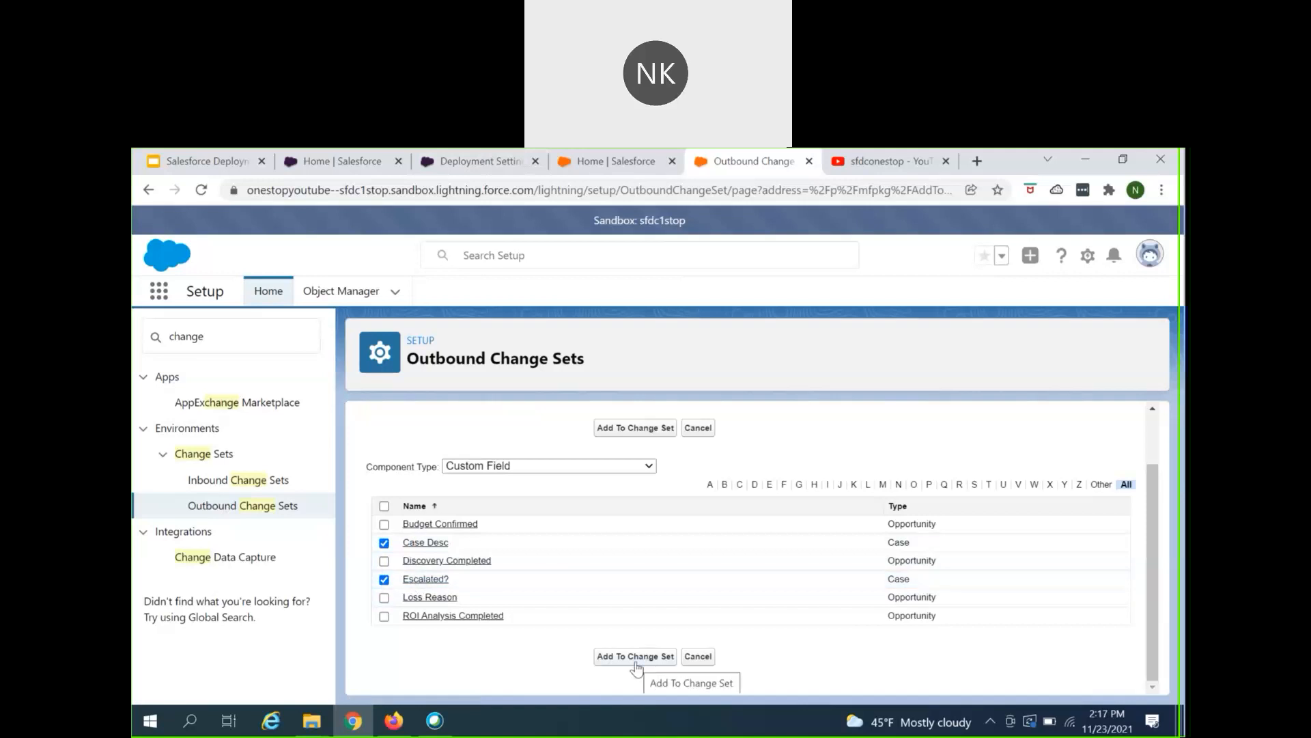
left_click(636, 662)
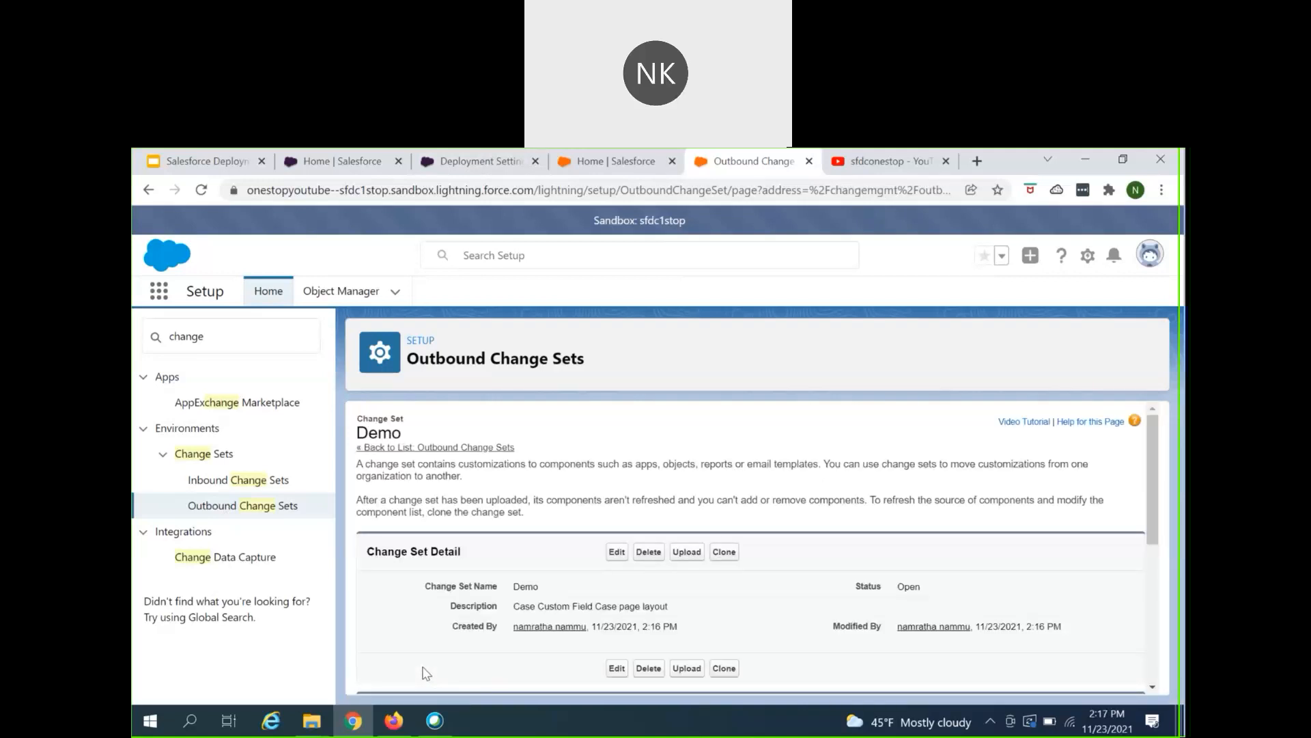
scroll(427, 667, "down", 2)
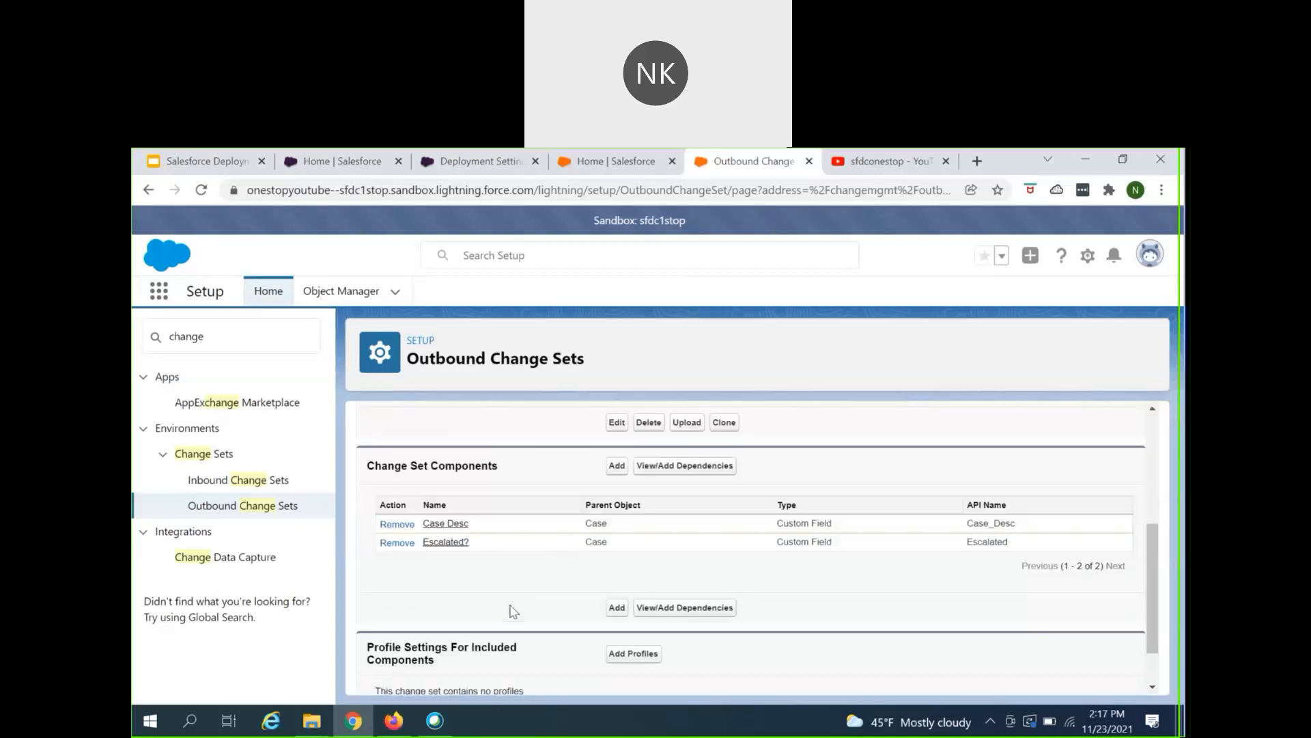
Step: Open the page for adding components to the Demo change set and set the component type to Page Layout
left_click(618, 467)
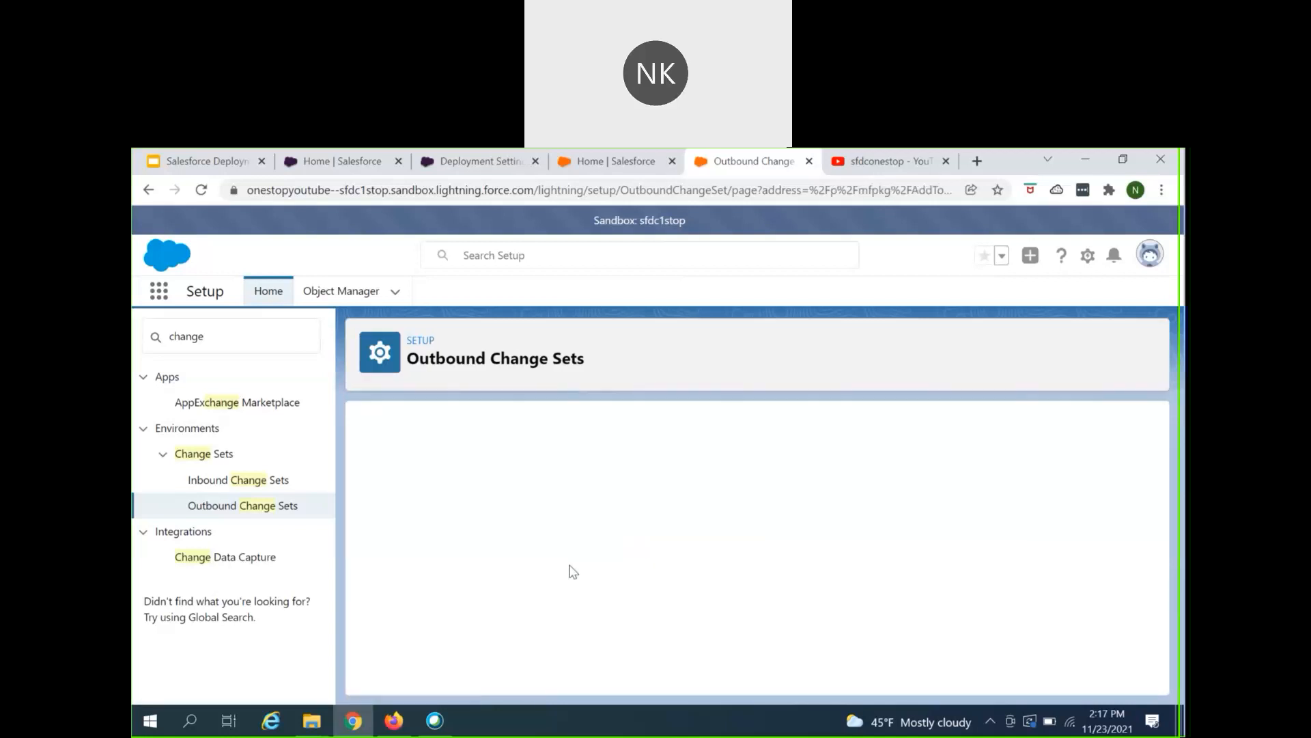
left_click(595, 534)
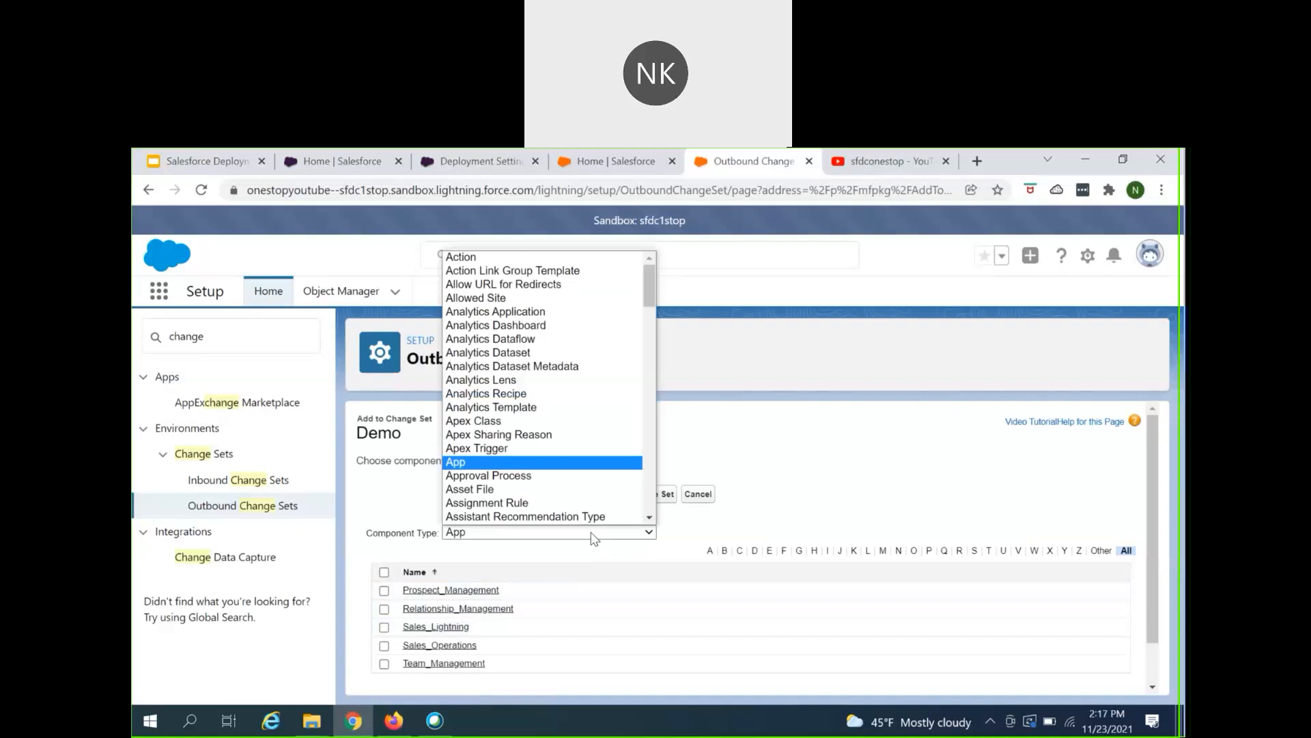
scroll(571, 446, "down", 5)
scroll(563, 448, "down", 3)
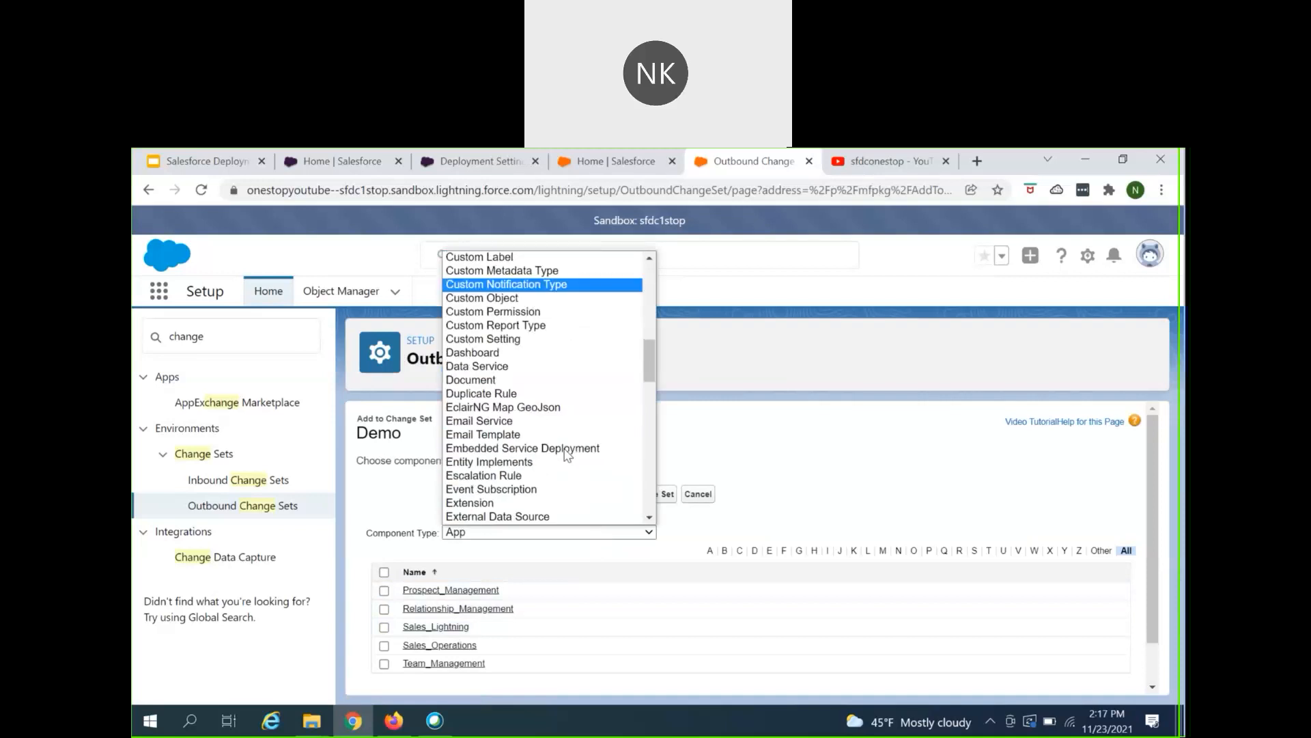
scroll(515, 415, "down", 10)
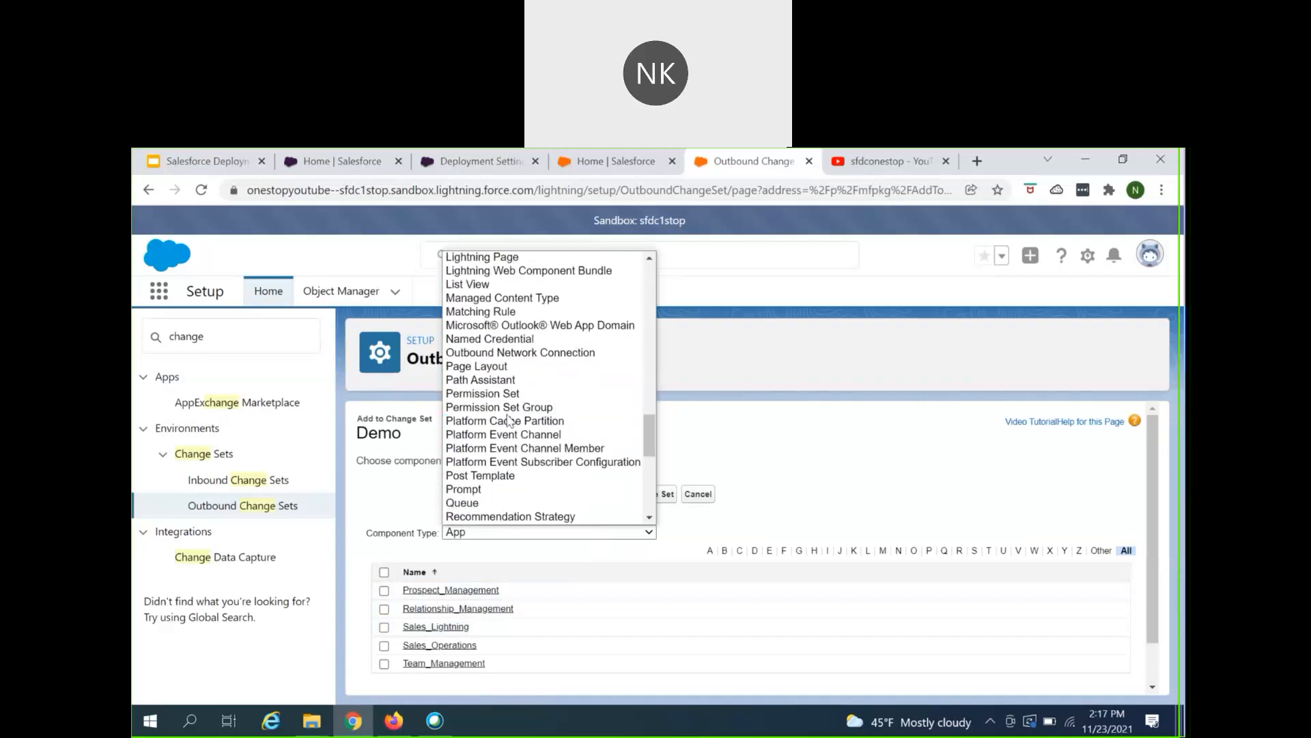
left_click(507, 369)
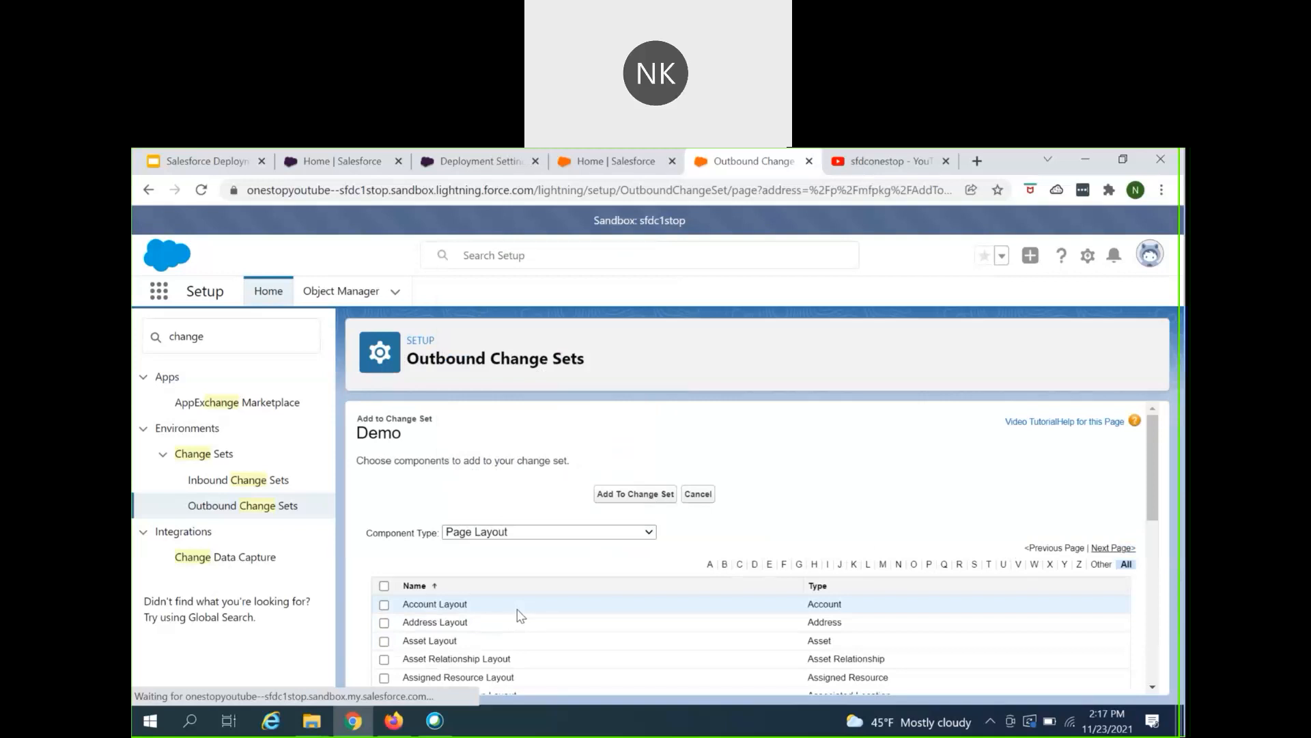
Step: Add the Case Layout page layout to the Demo change set and check its components list
scroll(517, 615, "down", 5)
scroll(520, 616, "down", 3)
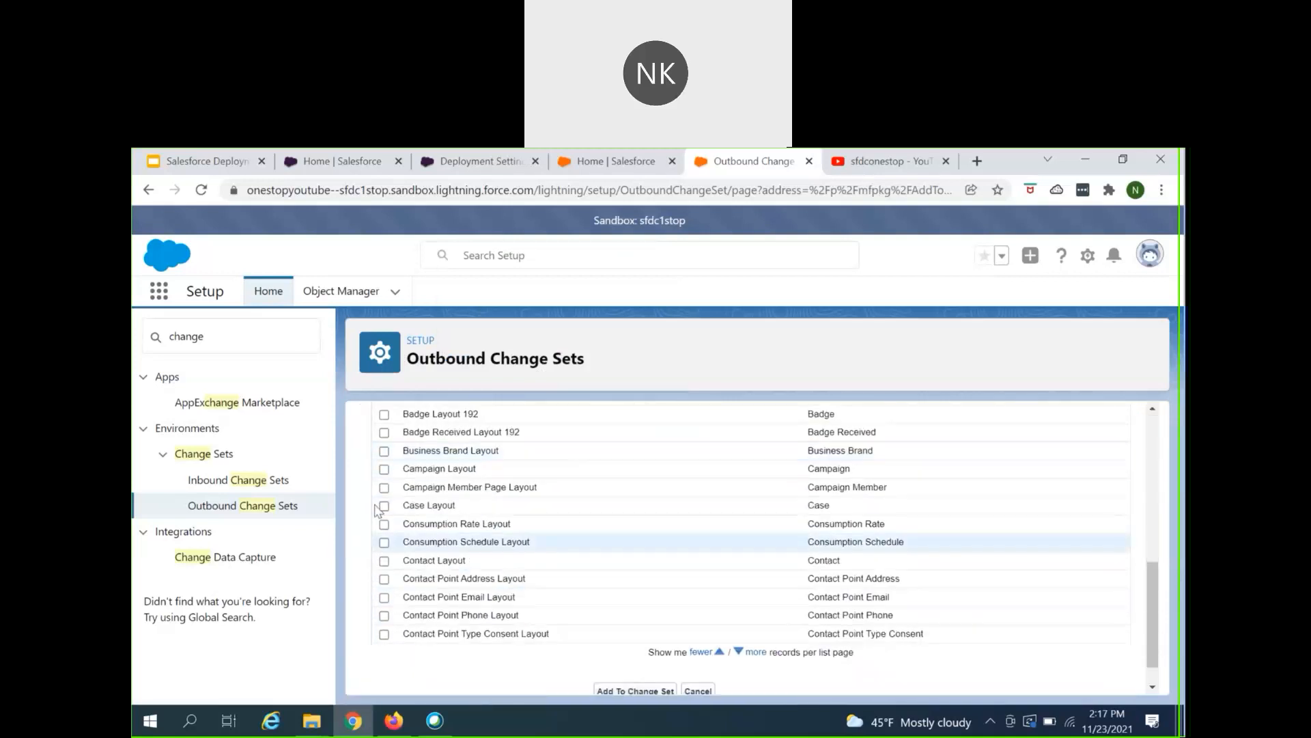
left_click(383, 506)
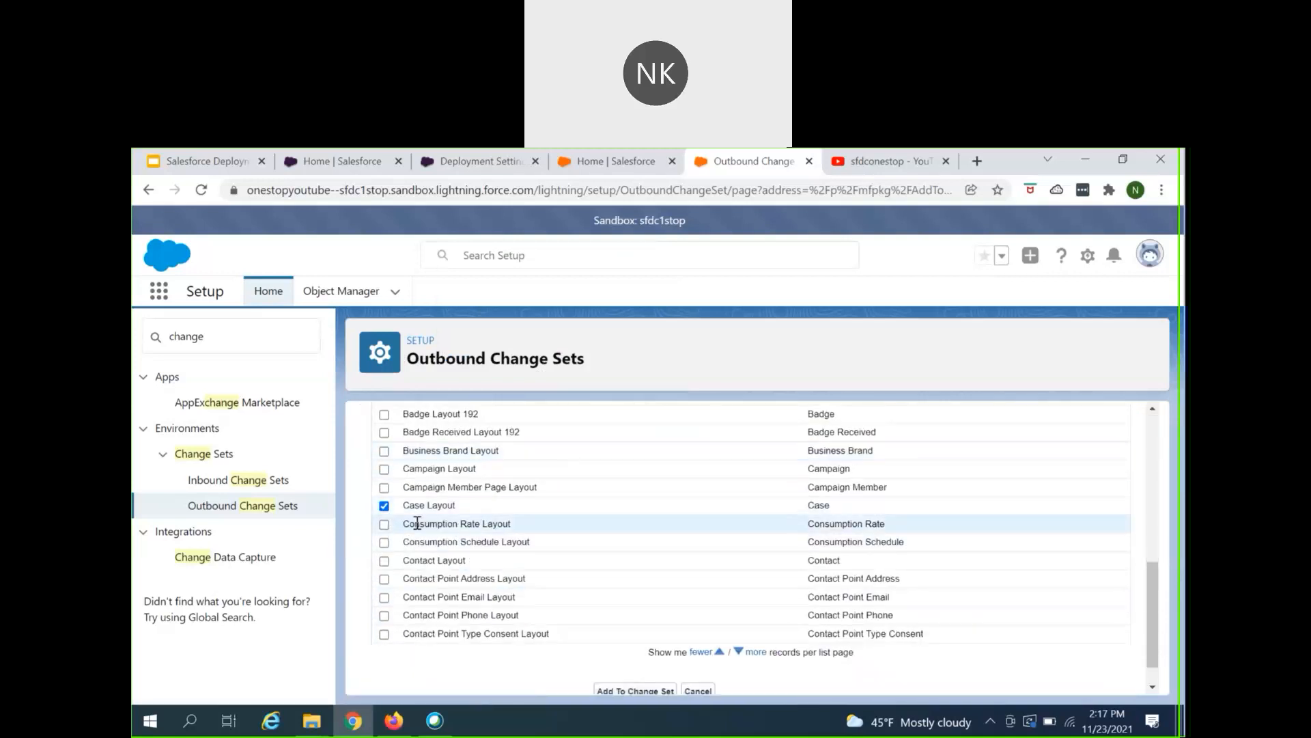
triple_click(433, 504)
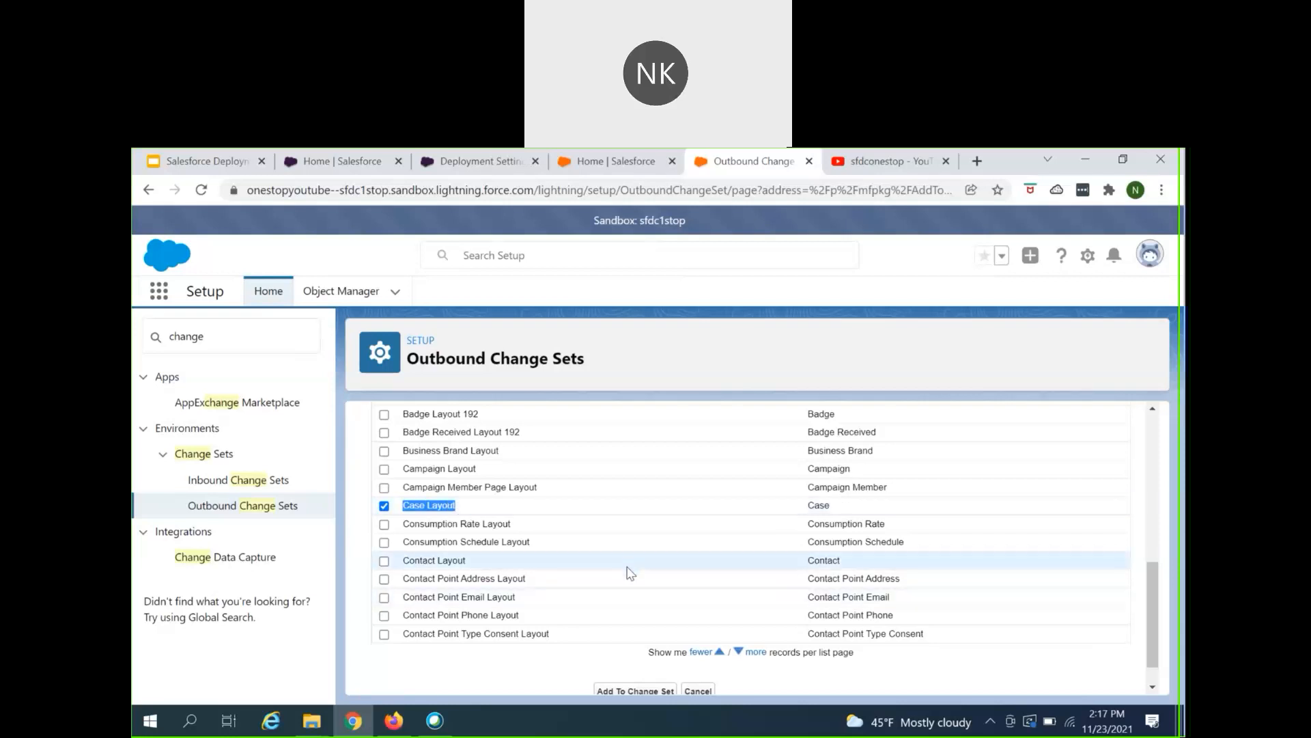
scroll(628, 571, "down", 1)
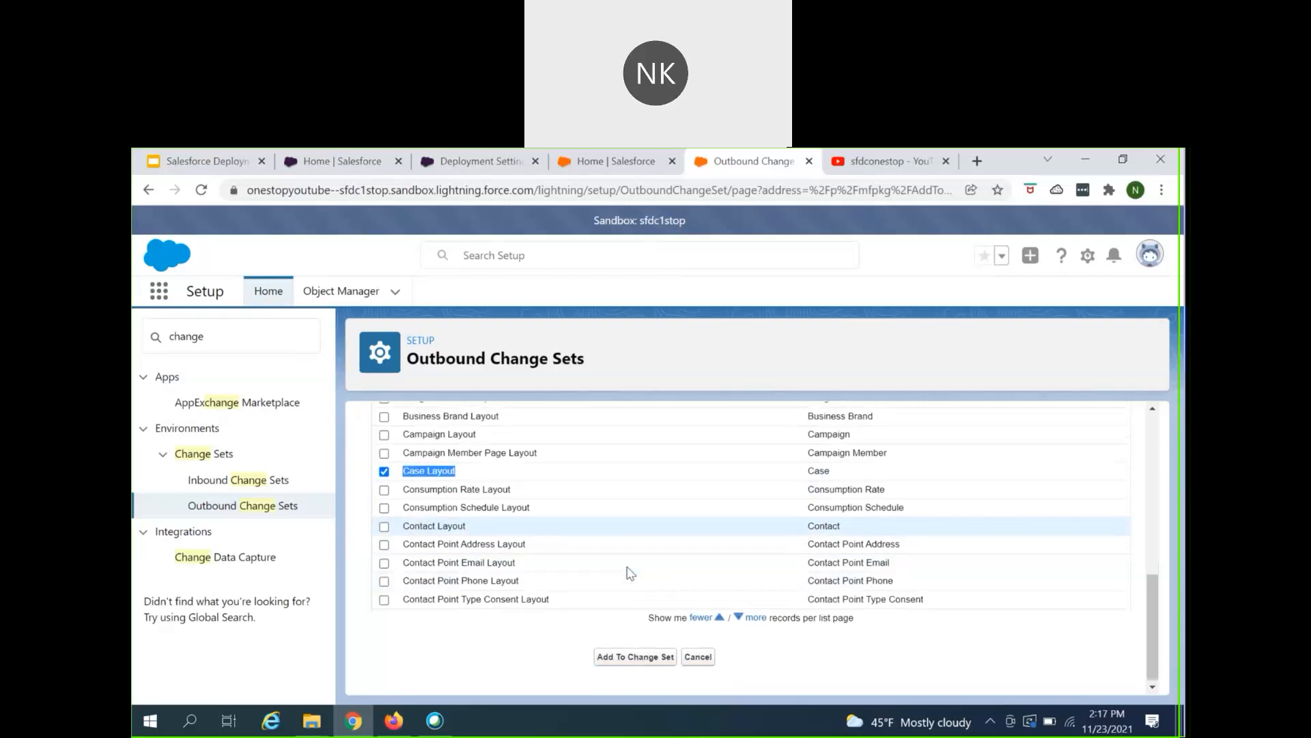
left_click(624, 657)
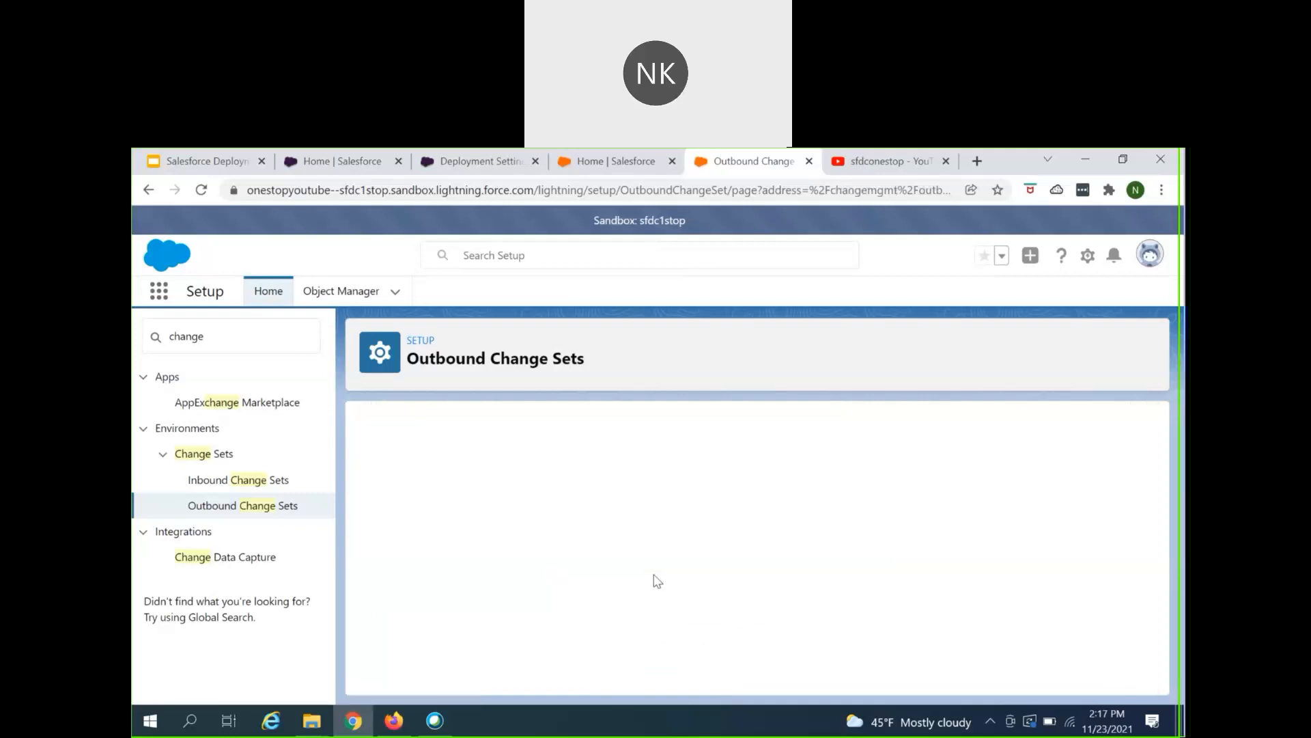
scroll(632, 635, "down", 3)
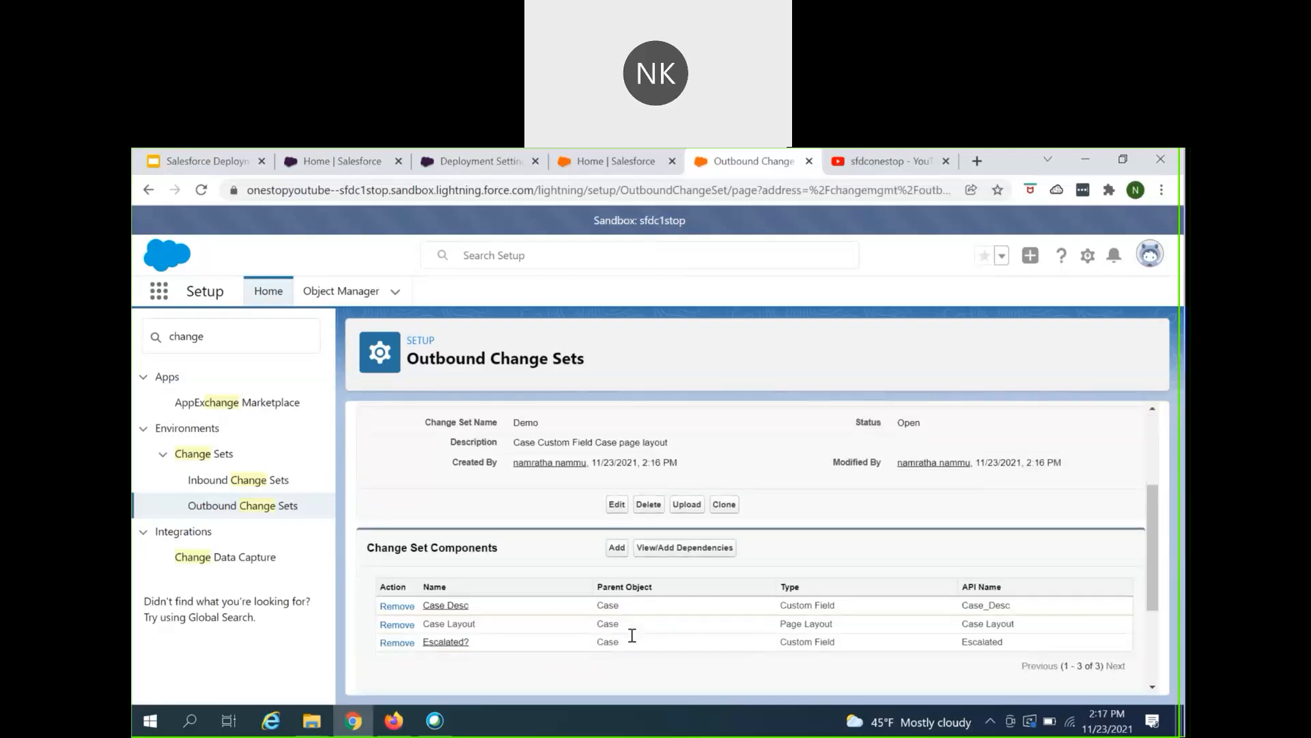
Step: Browse the component types available for the Demo change set and return without adding anything
left_click(617, 548)
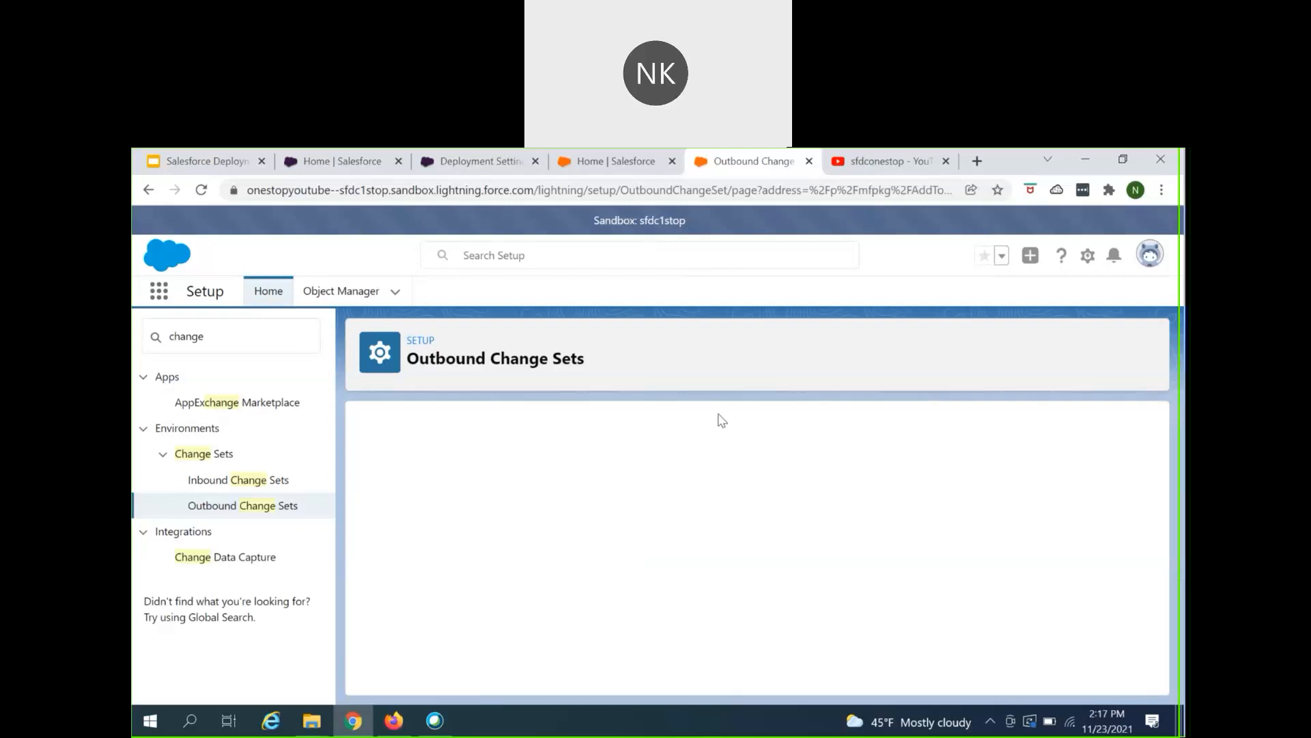
left_click(595, 534)
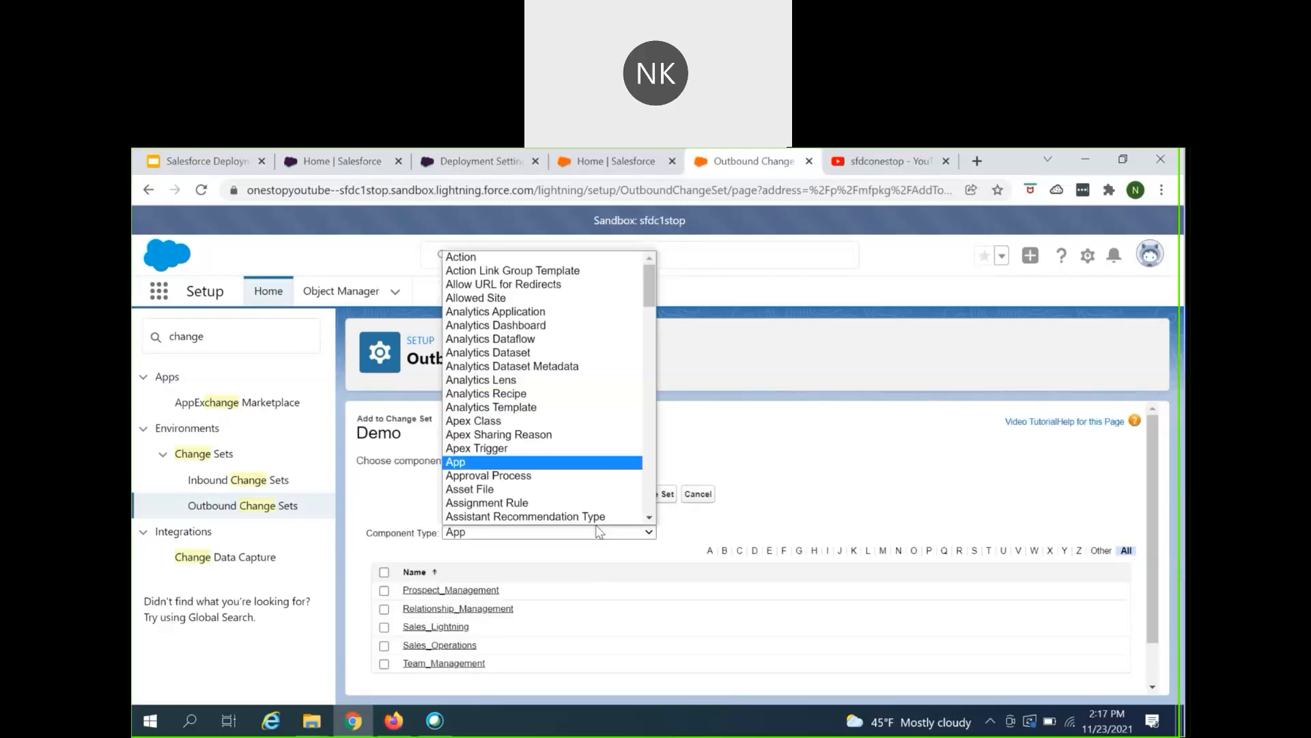
left_click_drag(648, 300, 642, 480)
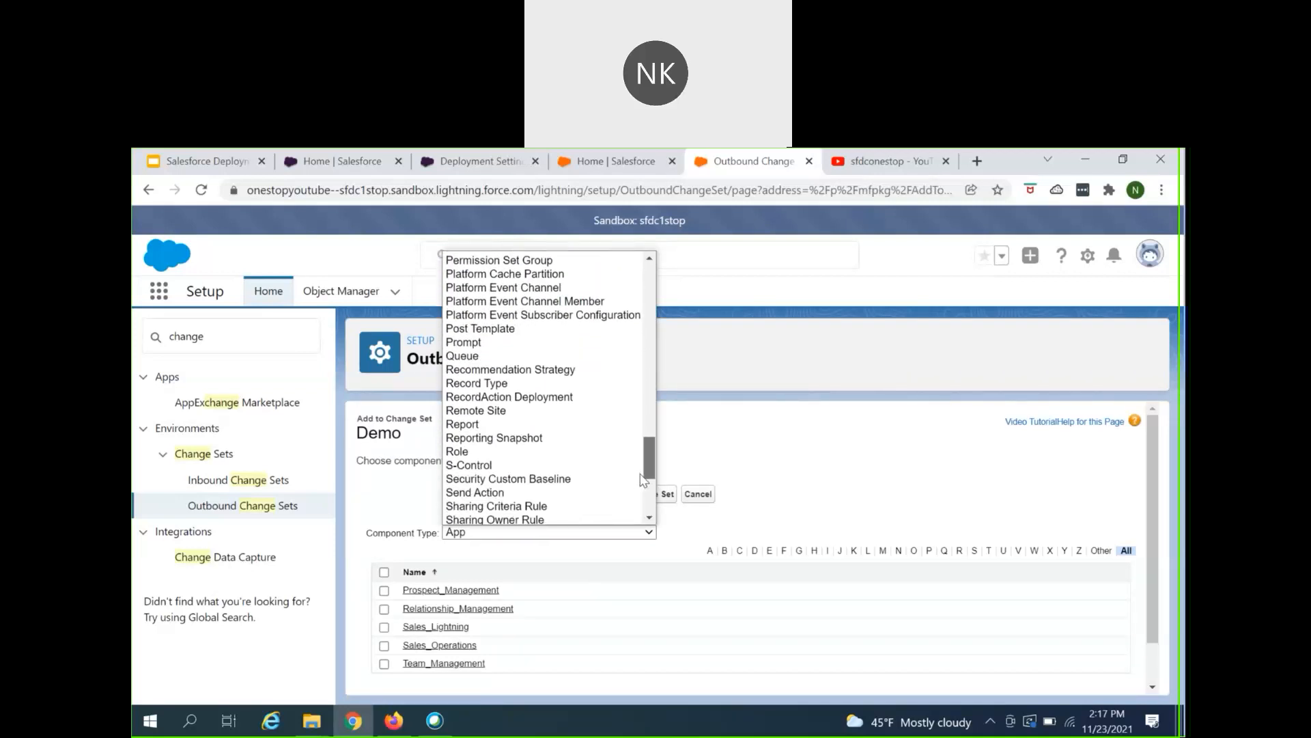
scroll(643, 480, "down", 4)
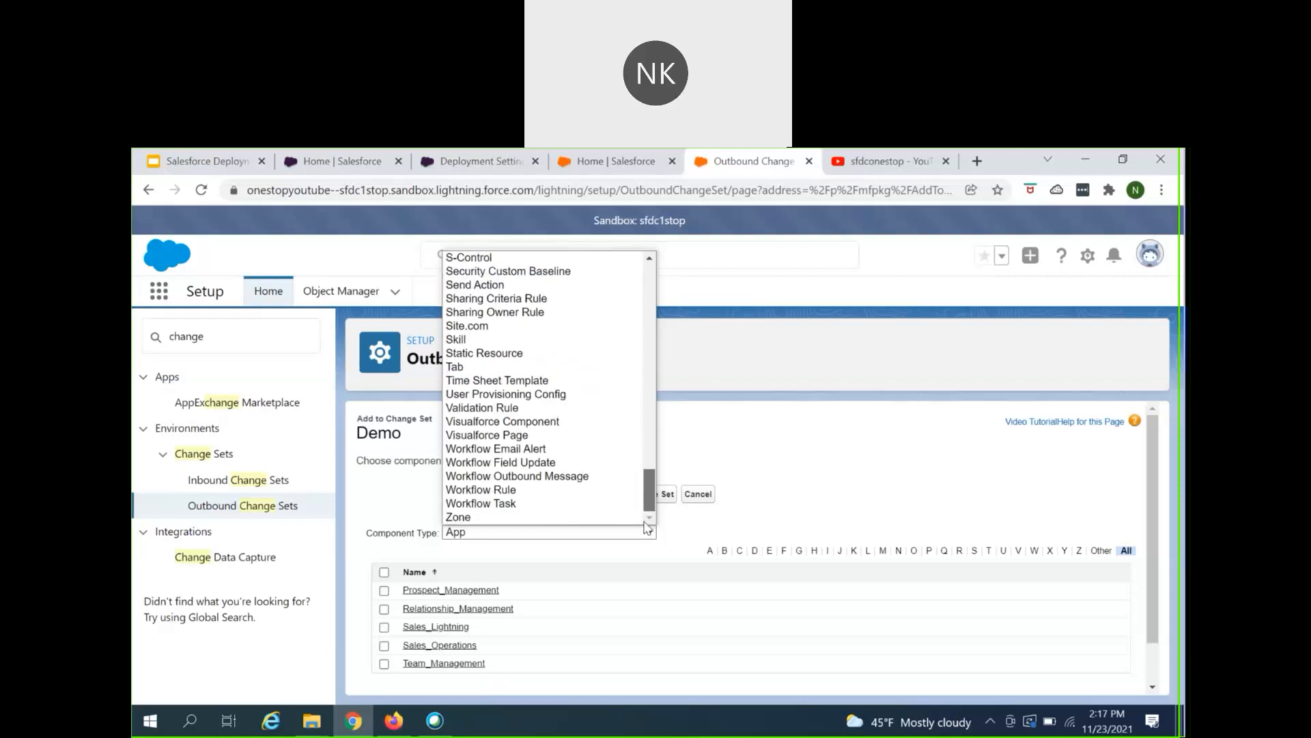
scroll(654, 465, "up", 11)
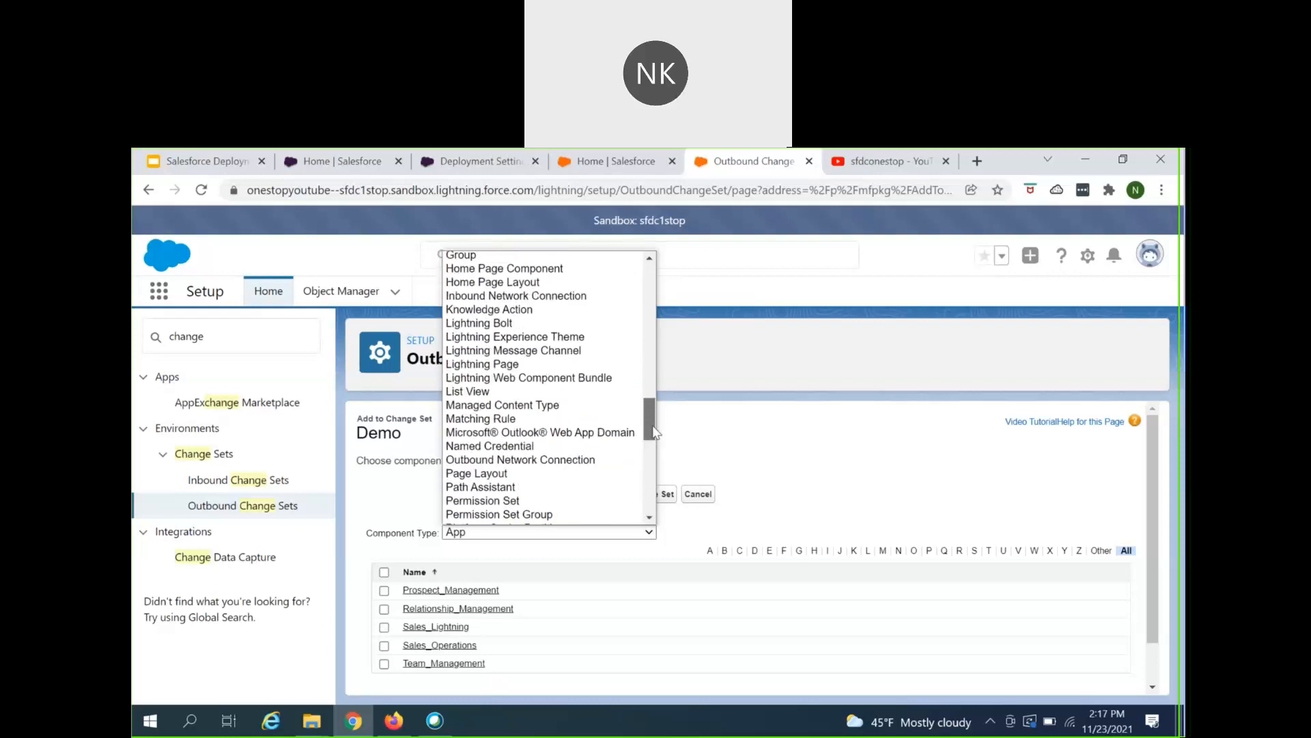
left_click_drag(653, 432, 653, 316)
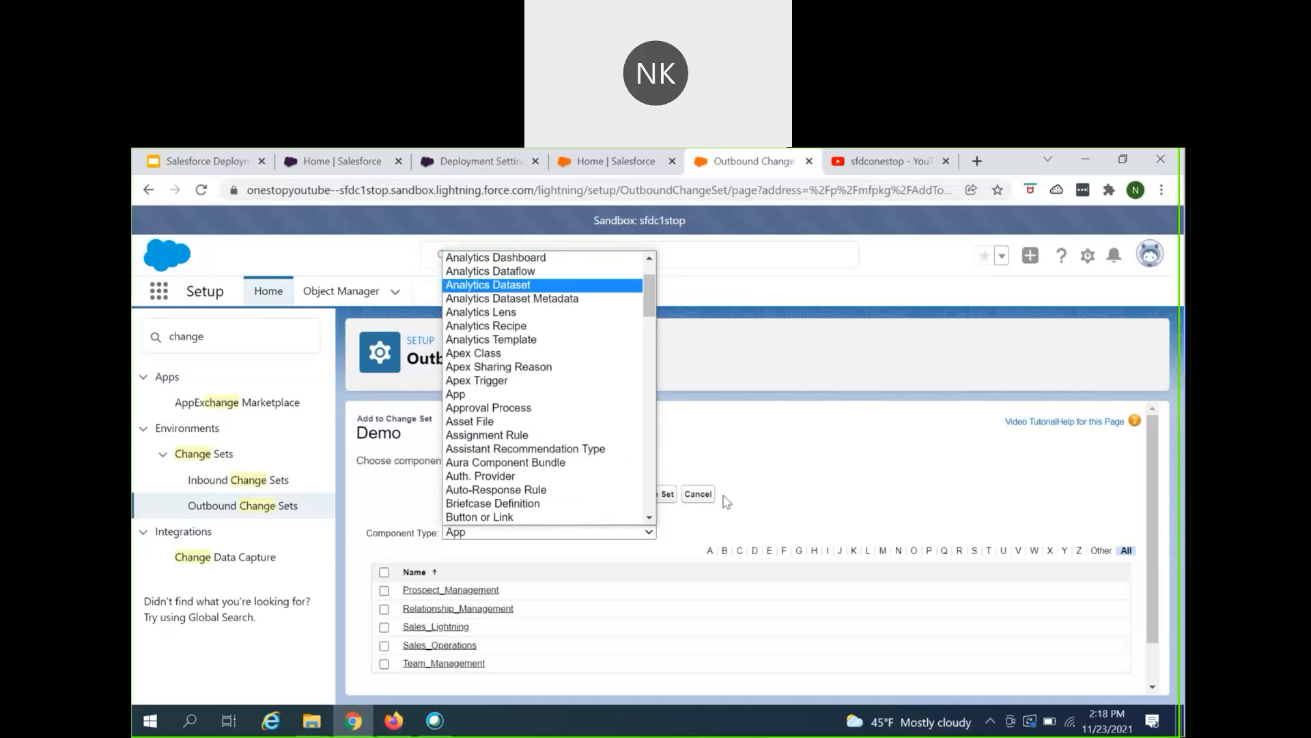
left_click(735, 462)
left_click(702, 495)
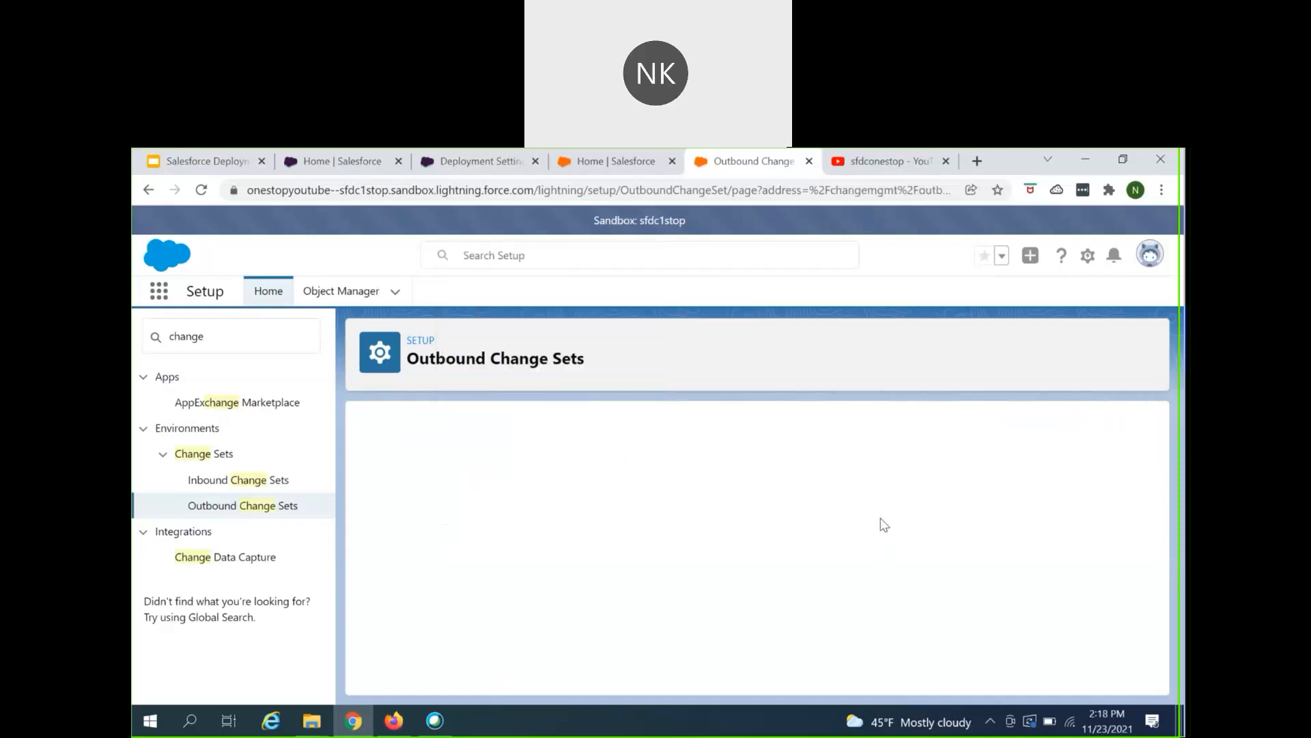
Step: Review the component dependencies of the Demo change set and return to its profile settings section
scroll(670, 608, "down", 3)
left_click(686, 549)
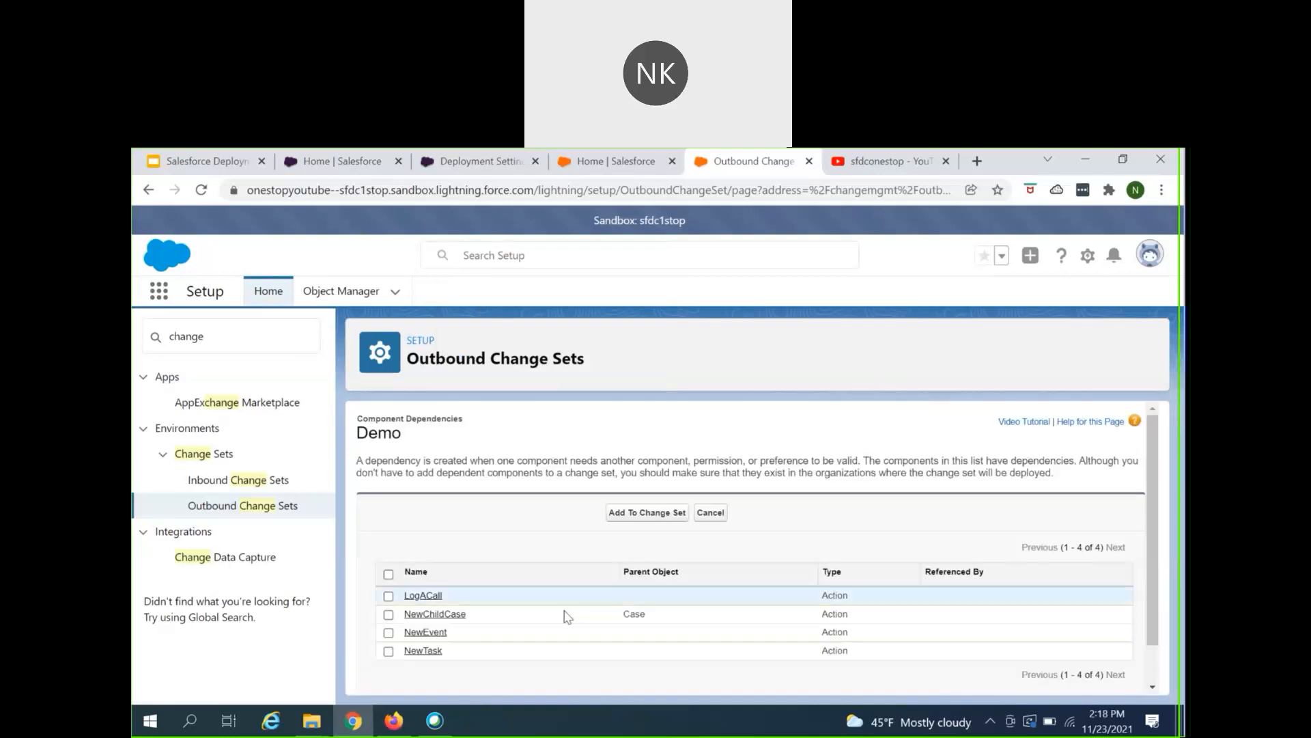
scroll(567, 608, "down", 1)
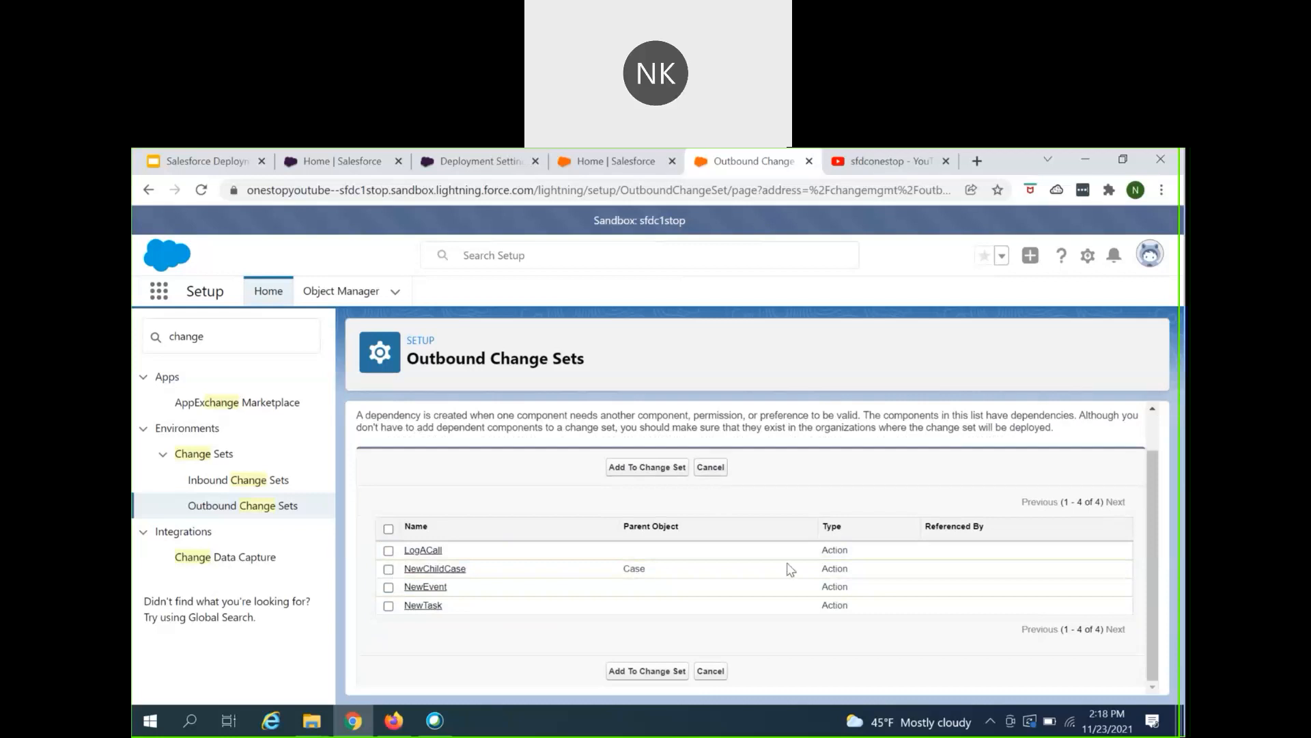
scroll(796, 555, "down", 5)
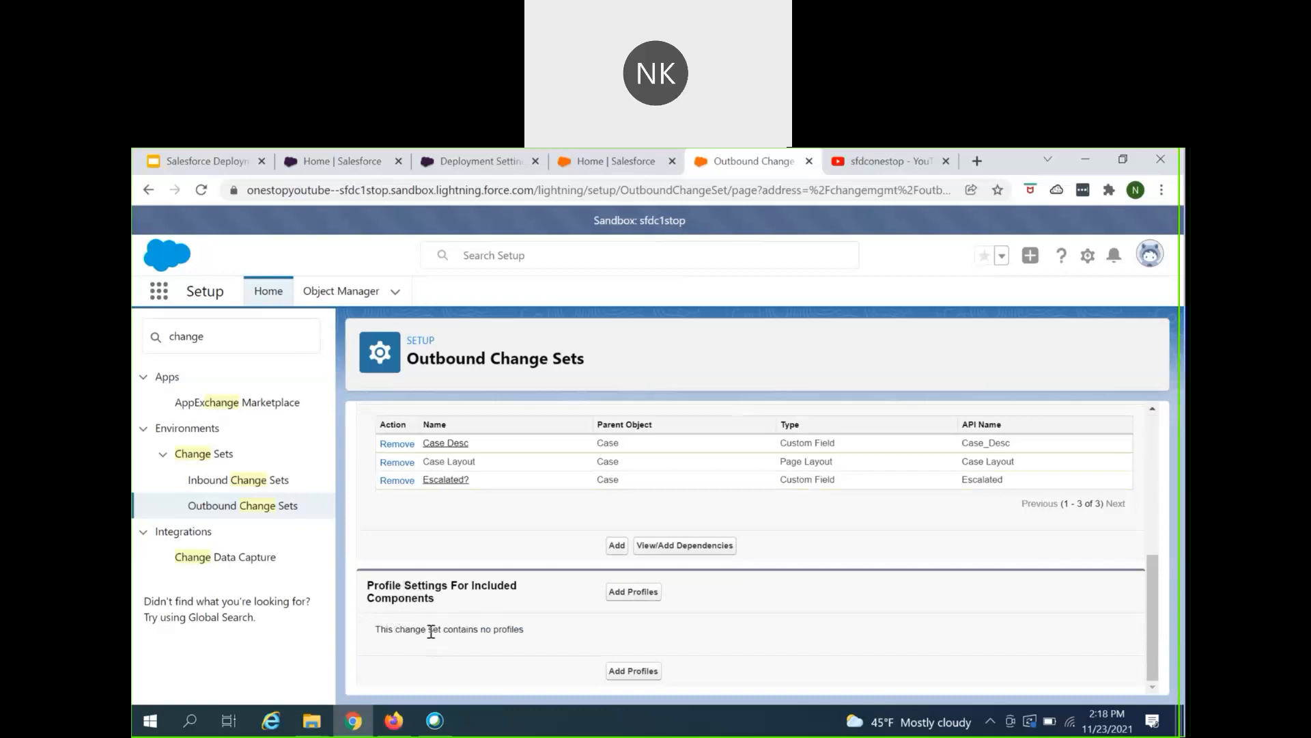
Step: Add the profile settings of all listed profiles to the Demo change set
left_click_drag(429, 629, 552, 642)
left_click(547, 641)
left_click(646, 598)
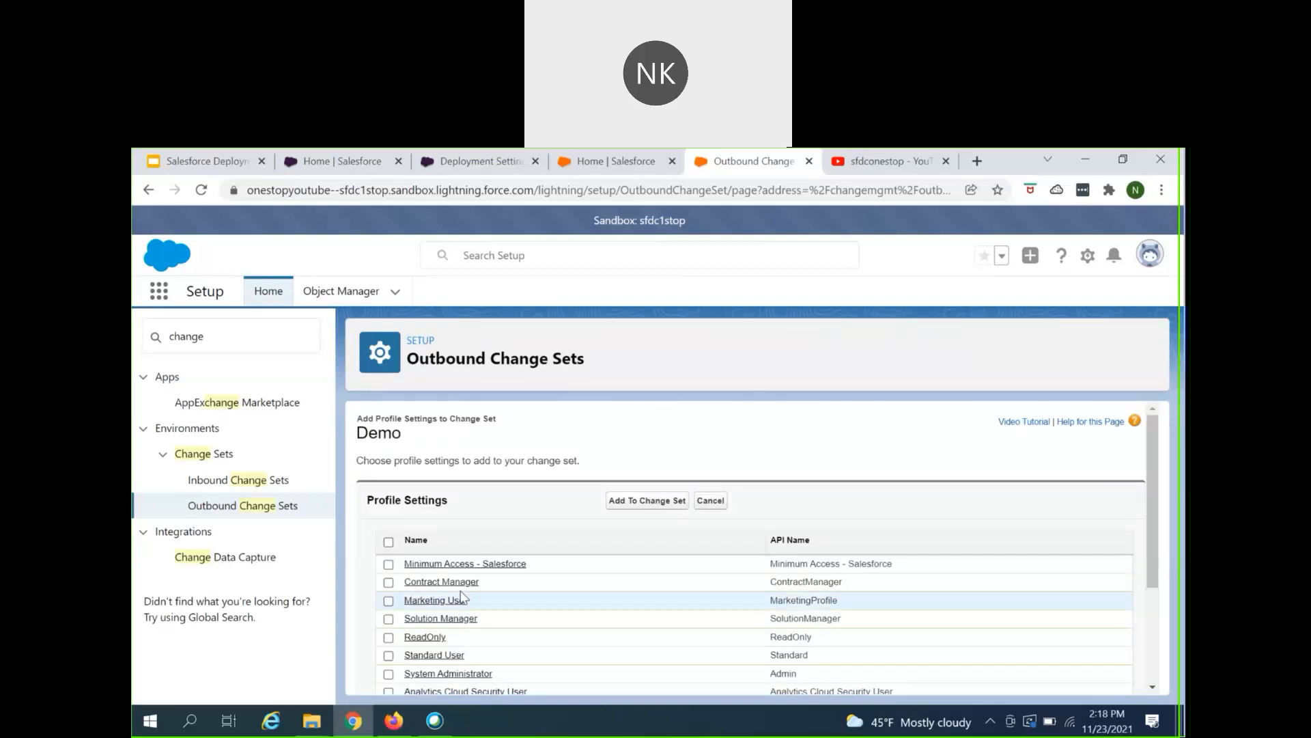
scroll(461, 598, "down", 3)
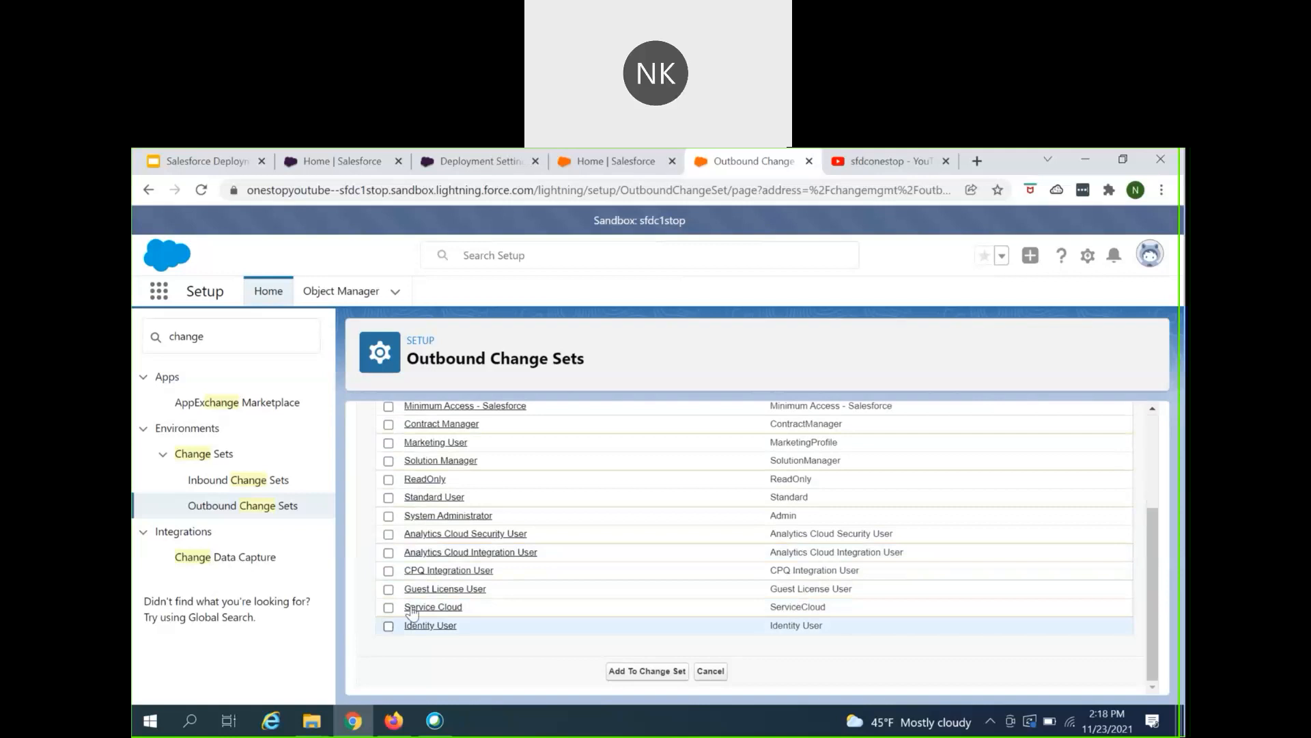
scroll(388, 592, "up", 2)
left_click(388, 468)
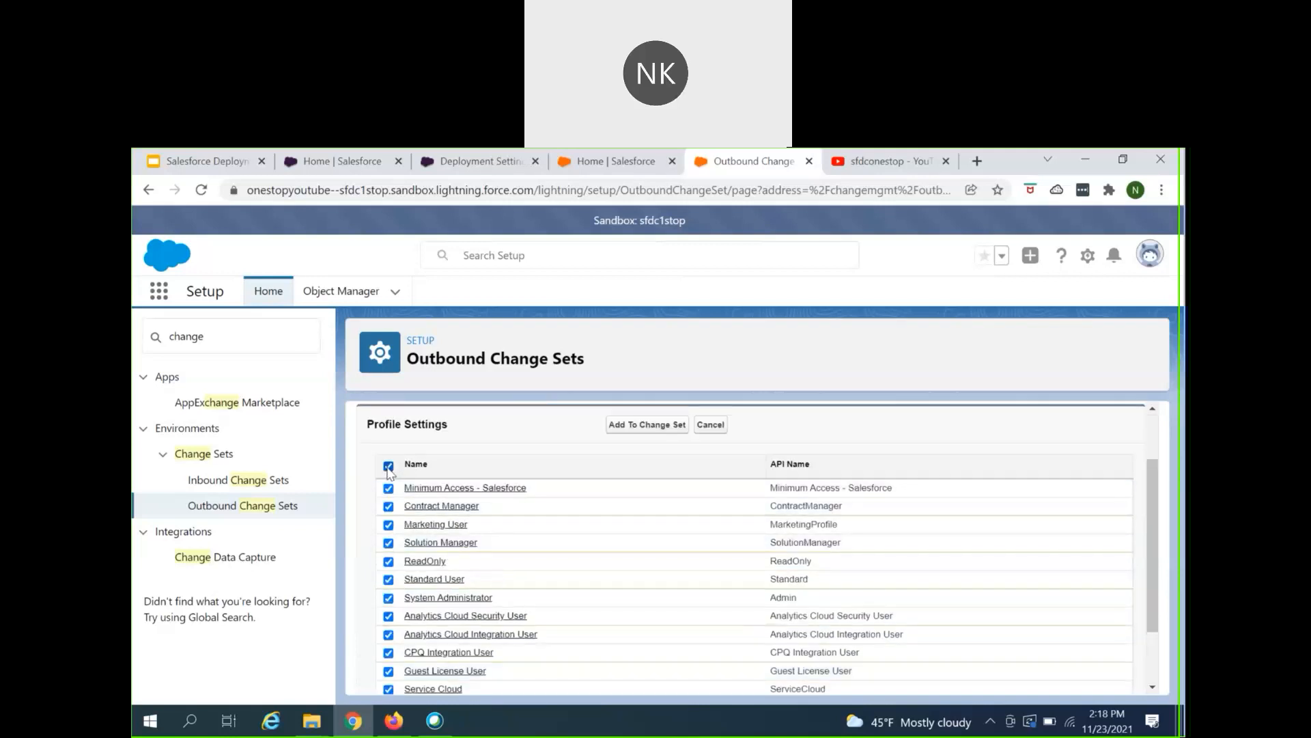
scroll(444, 519, "down", 2)
scroll(546, 546, "up", 4)
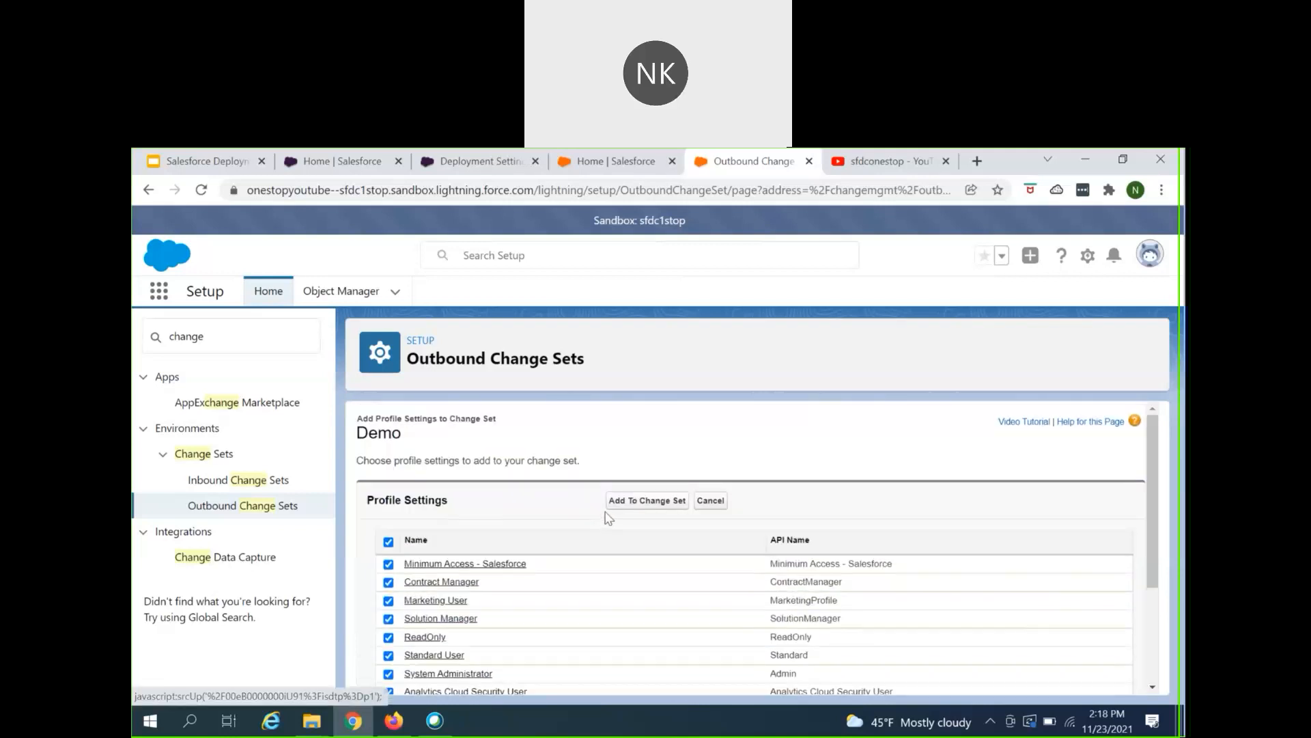
scroll(541, 591, "down", 3)
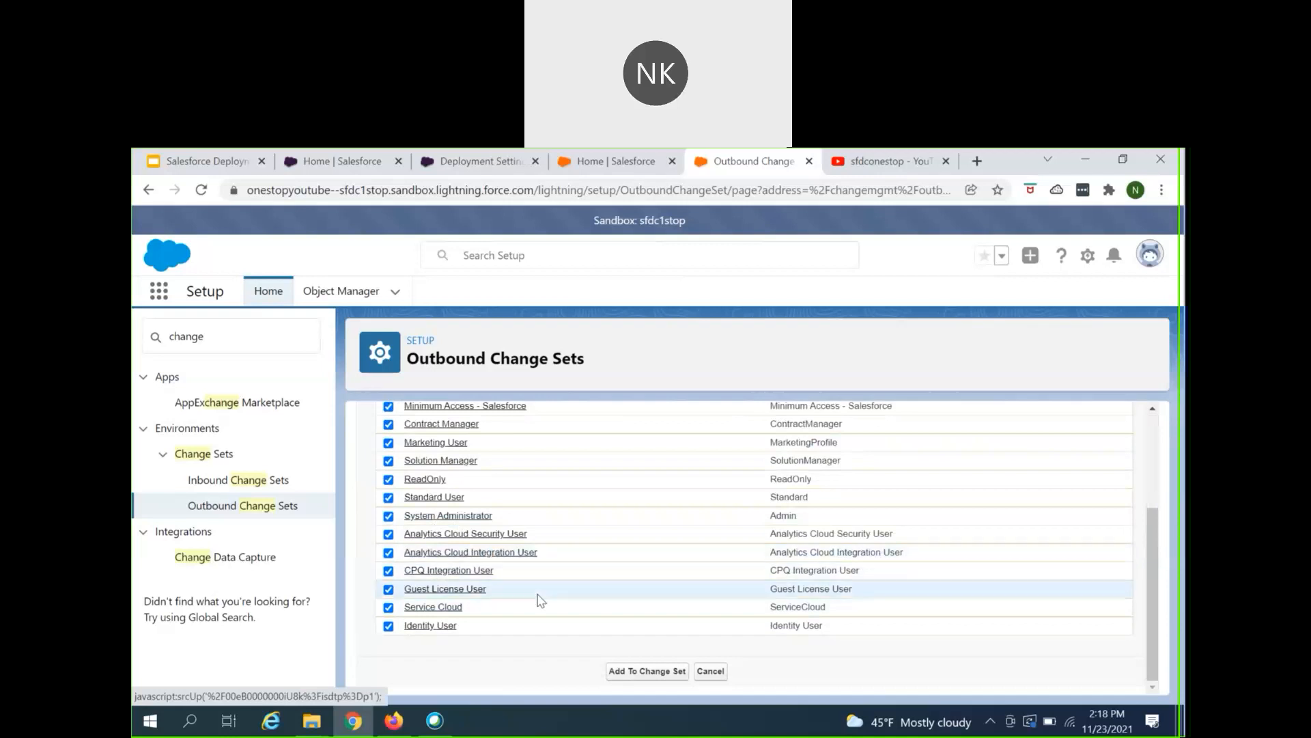
scroll(615, 532, "up", 3)
left_click(646, 502)
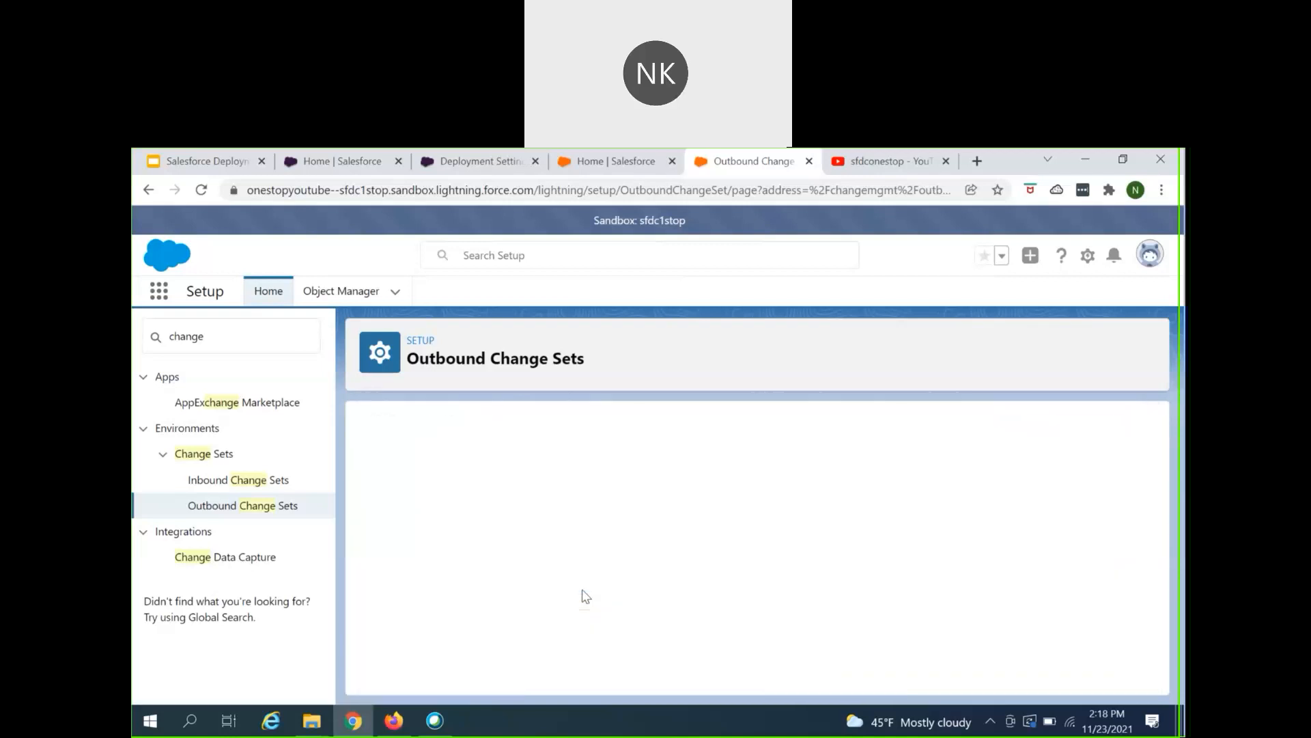
Step: Review the Demo change set's details, components and included profile settings
scroll(583, 590, "down", 10)
scroll(583, 591, "down", 3)
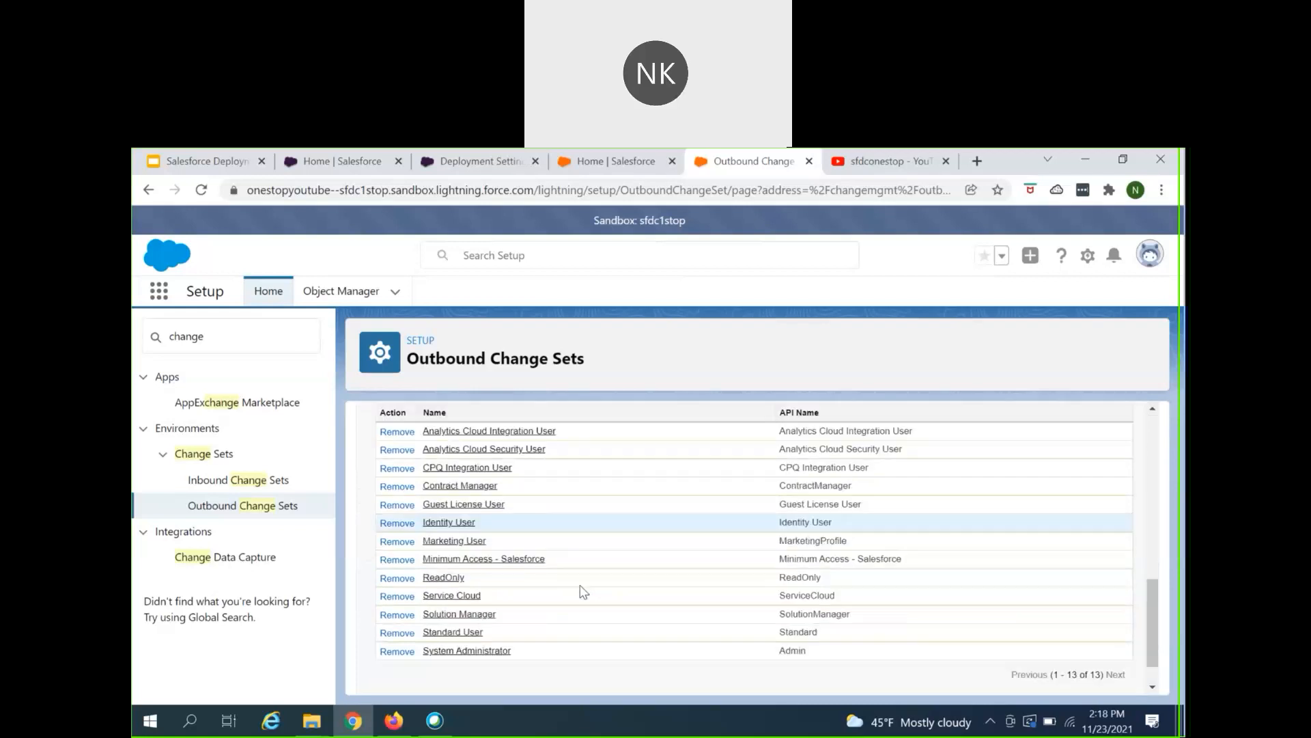
scroll(581, 591, "up", 10)
scroll(620, 590, "down", 3)
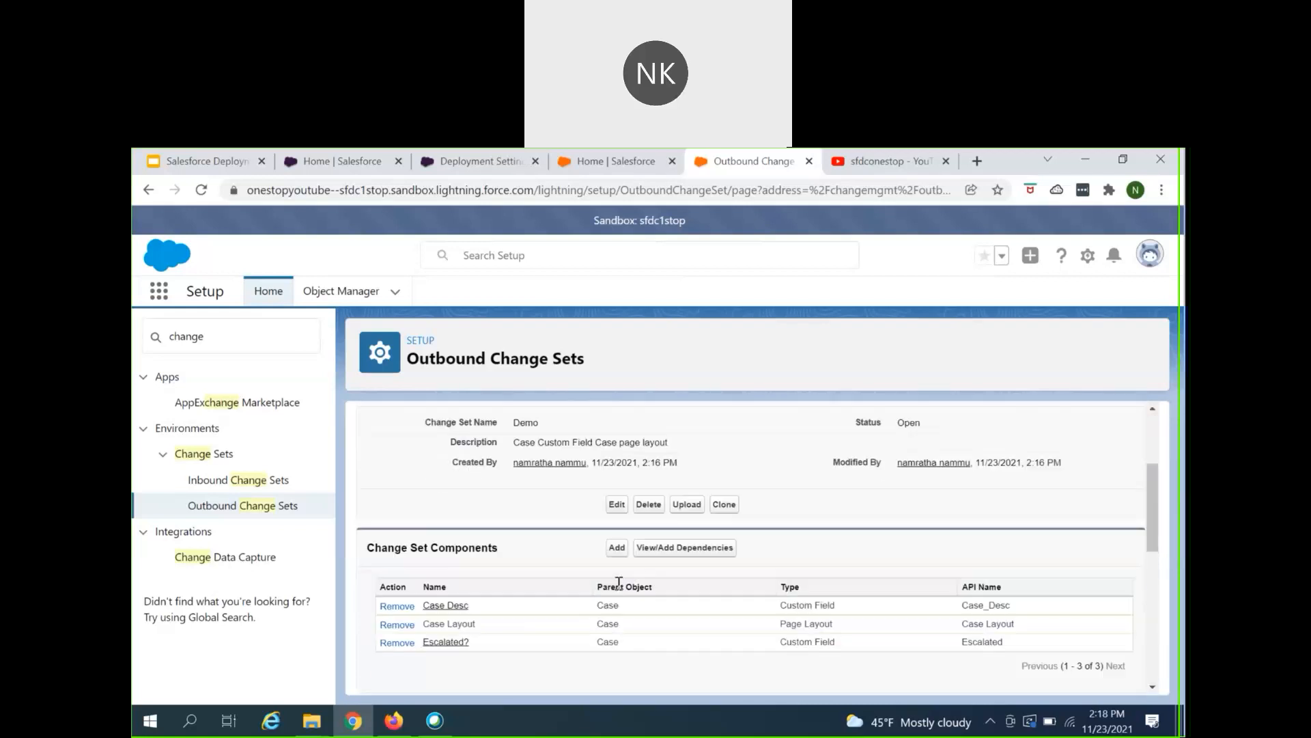
scroll(614, 601, "up", 3)
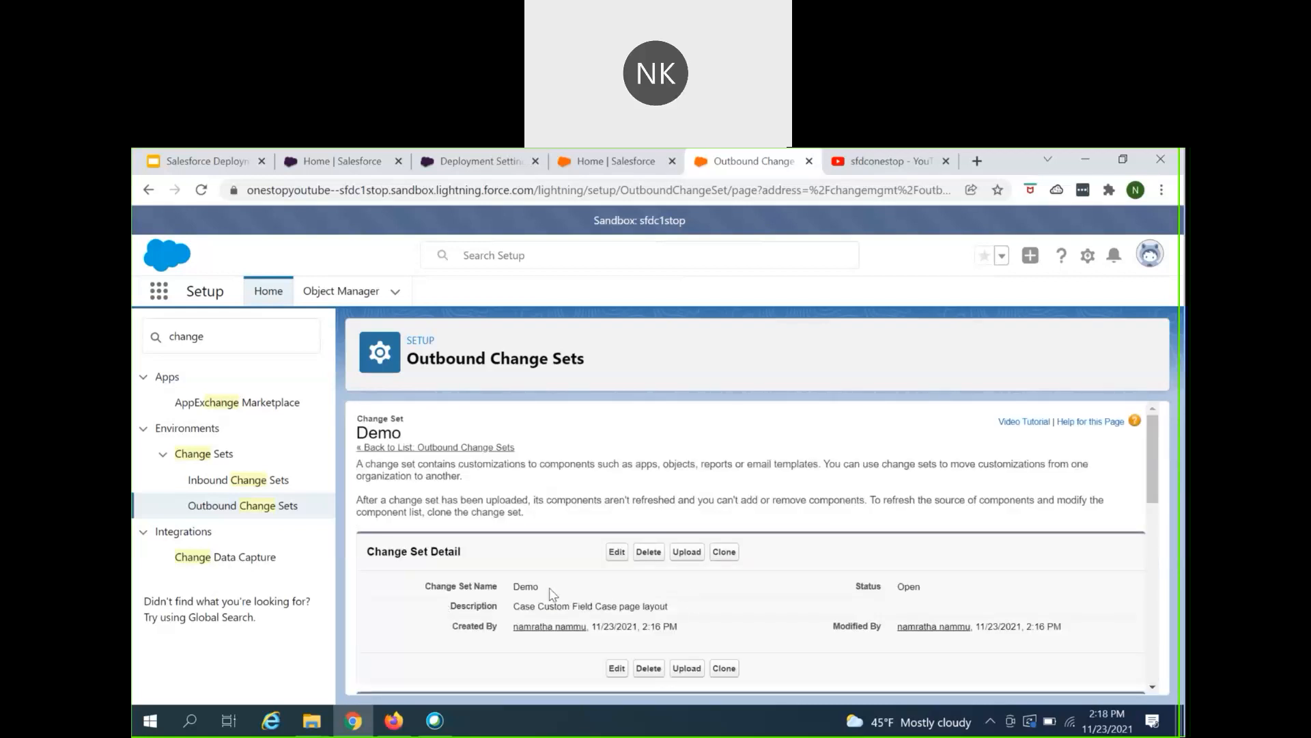
scroll(505, 637, "down", 3)
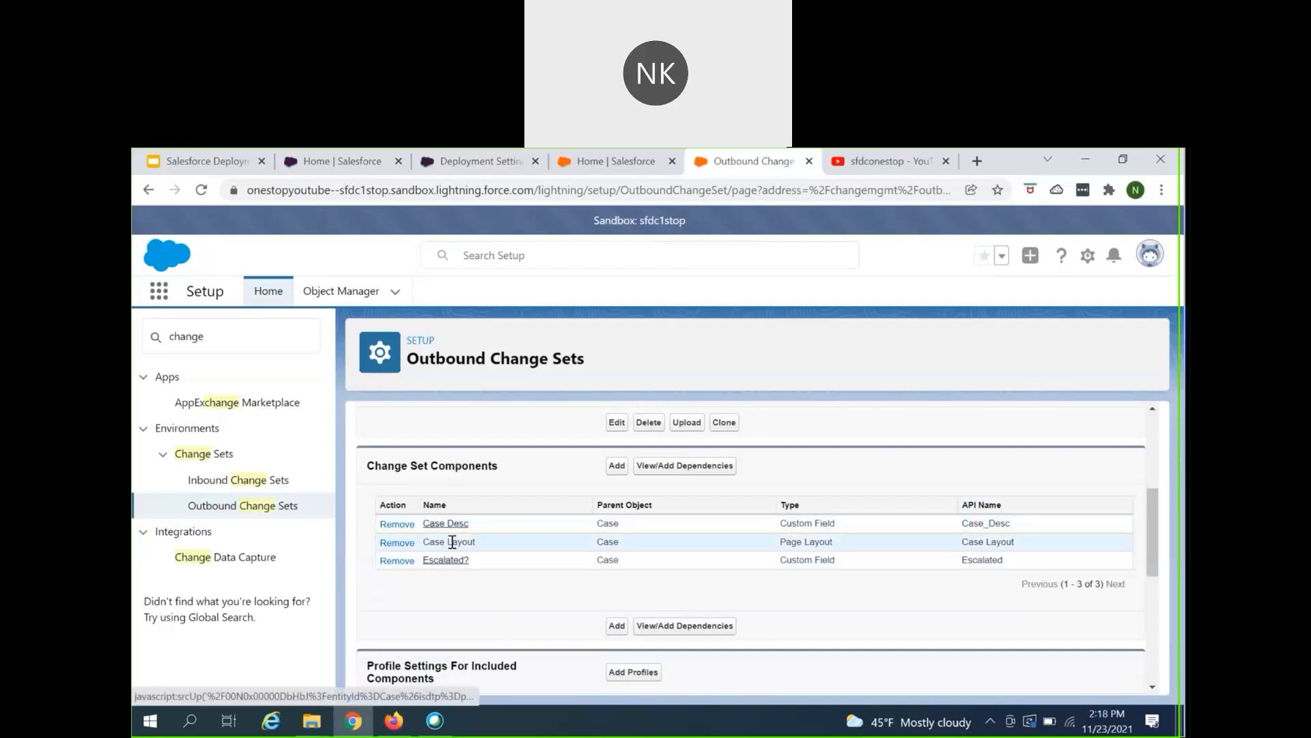
scroll(478, 573, "down", 3)
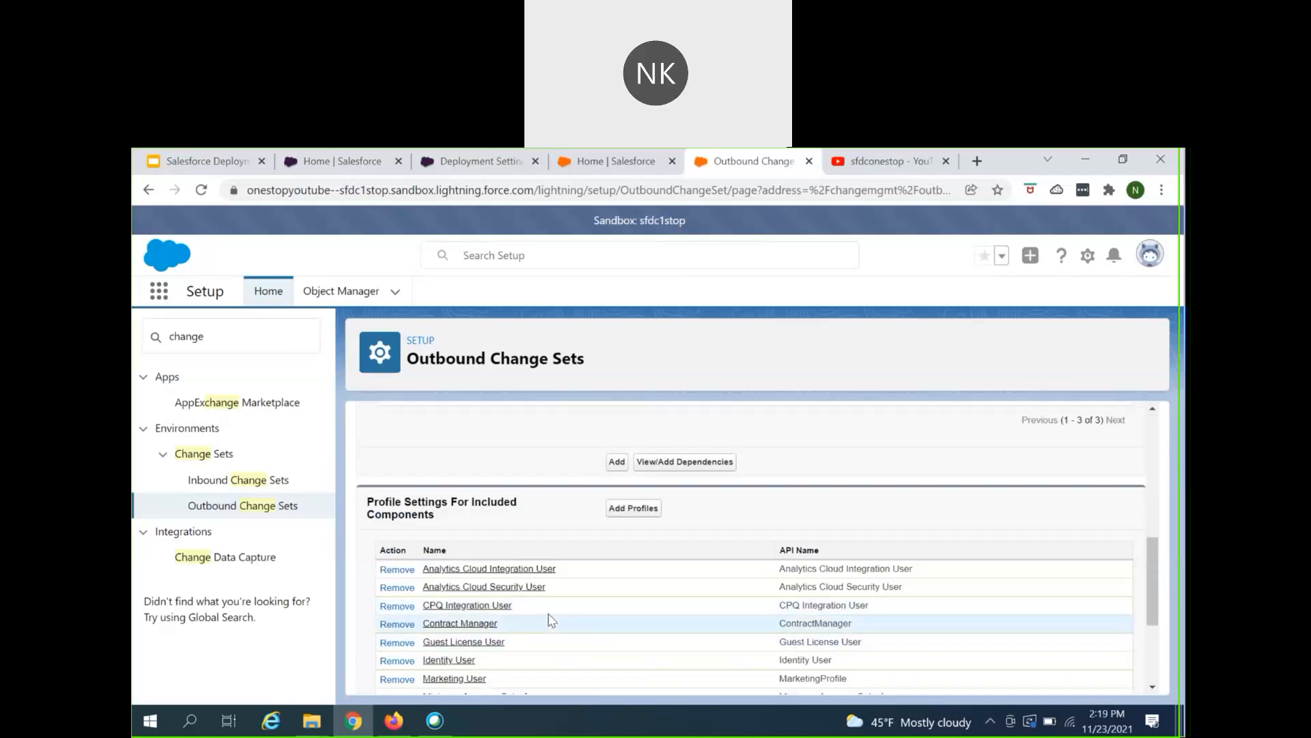
scroll(550, 615, "down", 3)
scroll(550, 615, "up", 10)
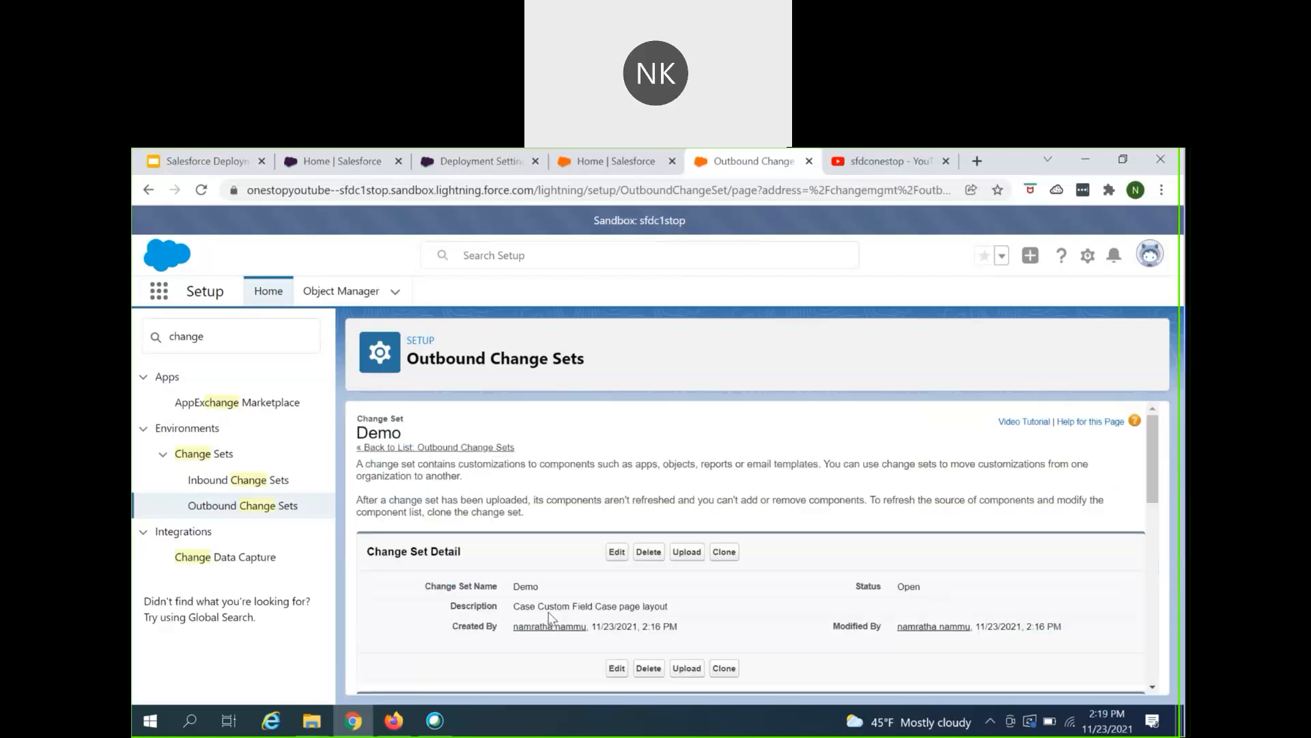
Step: Upload the Demo change set to the Production organization
left_click(686, 554)
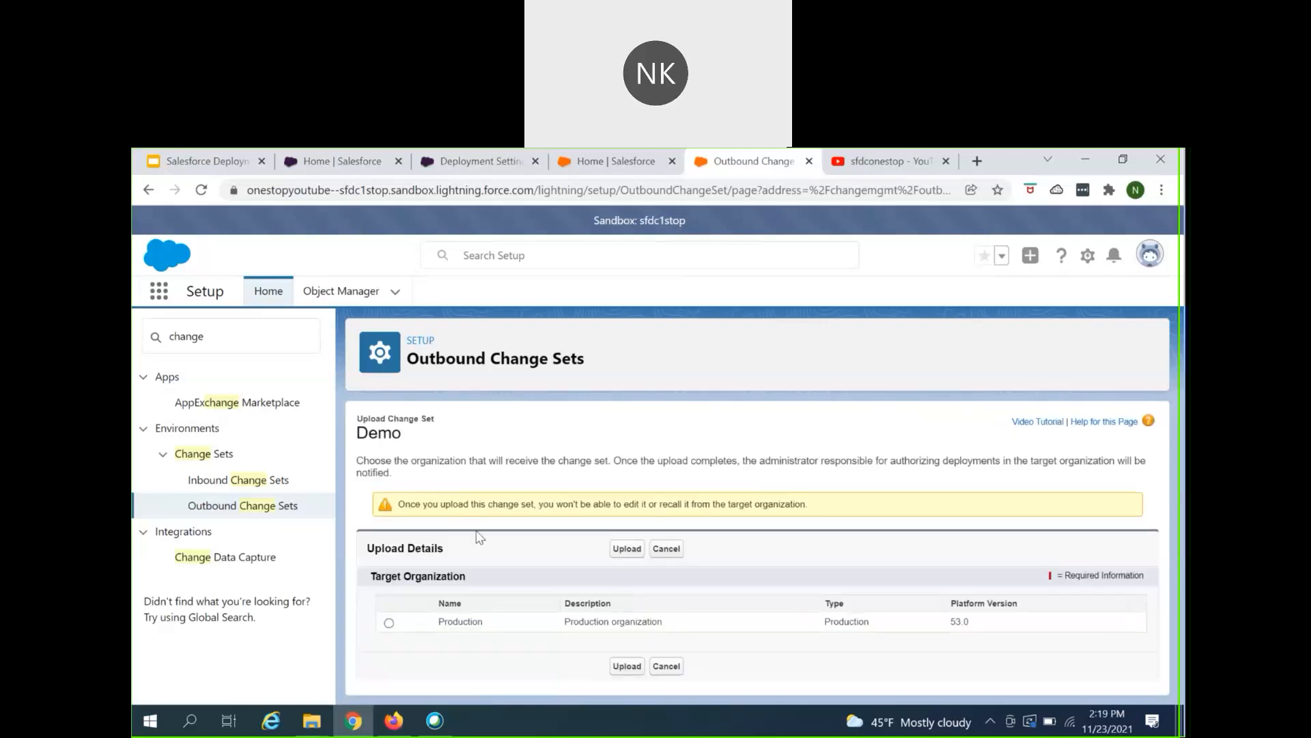
left_click_drag(470, 506, 814, 509)
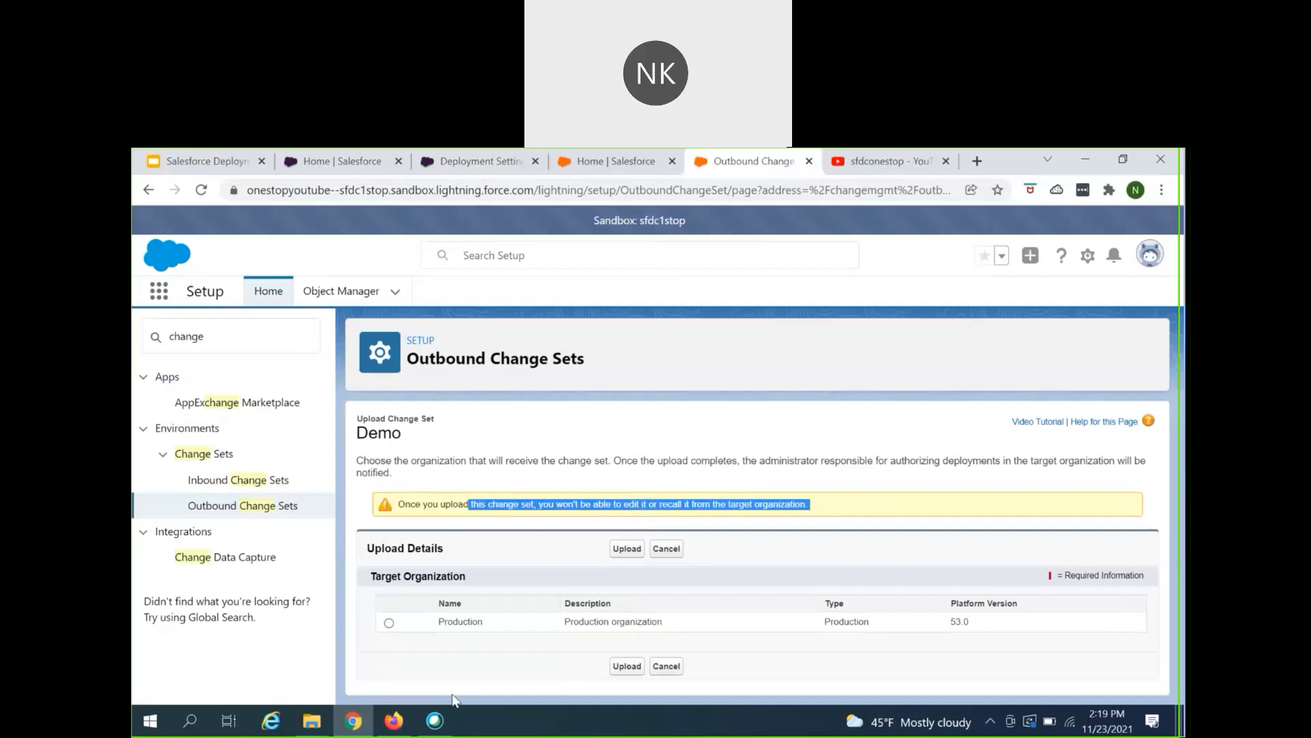
left_click(389, 623)
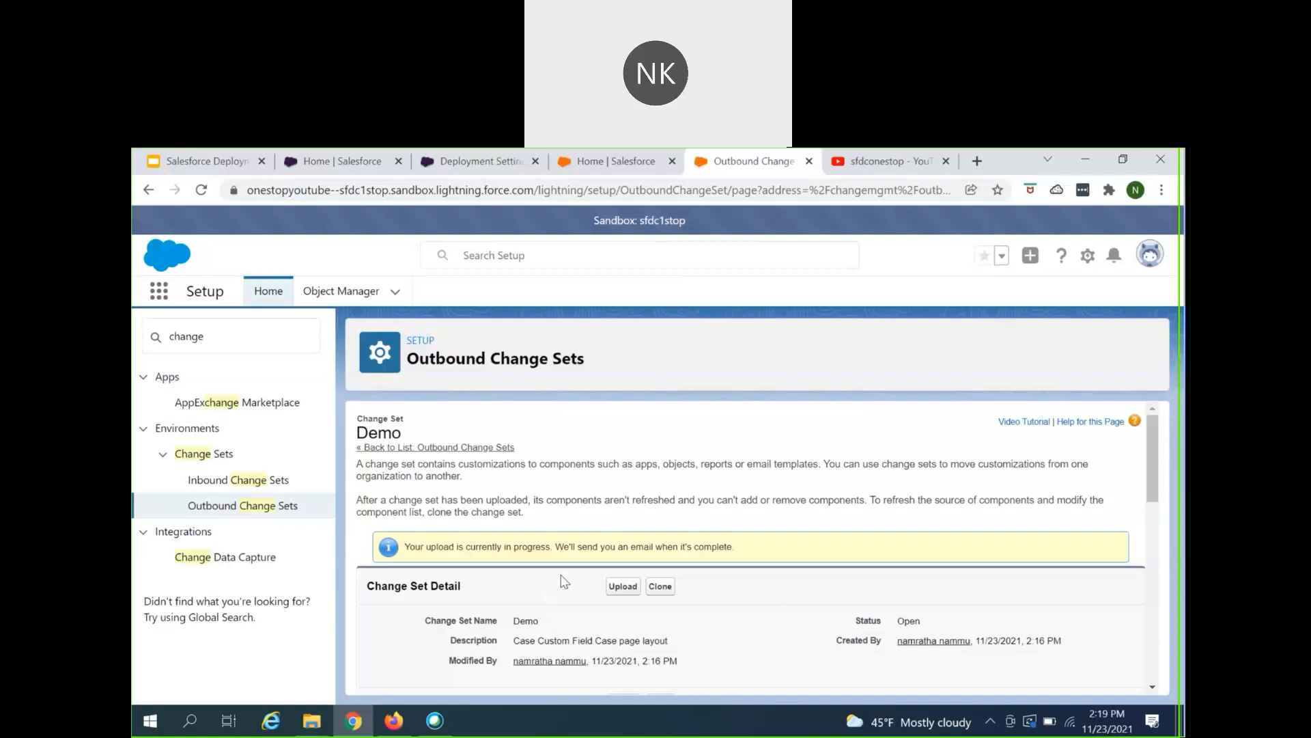
scroll(565, 580, "down", 3)
scroll(564, 580, "up", 3)
Step: Find the sandbox's Deployment Status page in Setup by searching for "deplo" and check the failed and succeeded deployments
double_click(192, 345)
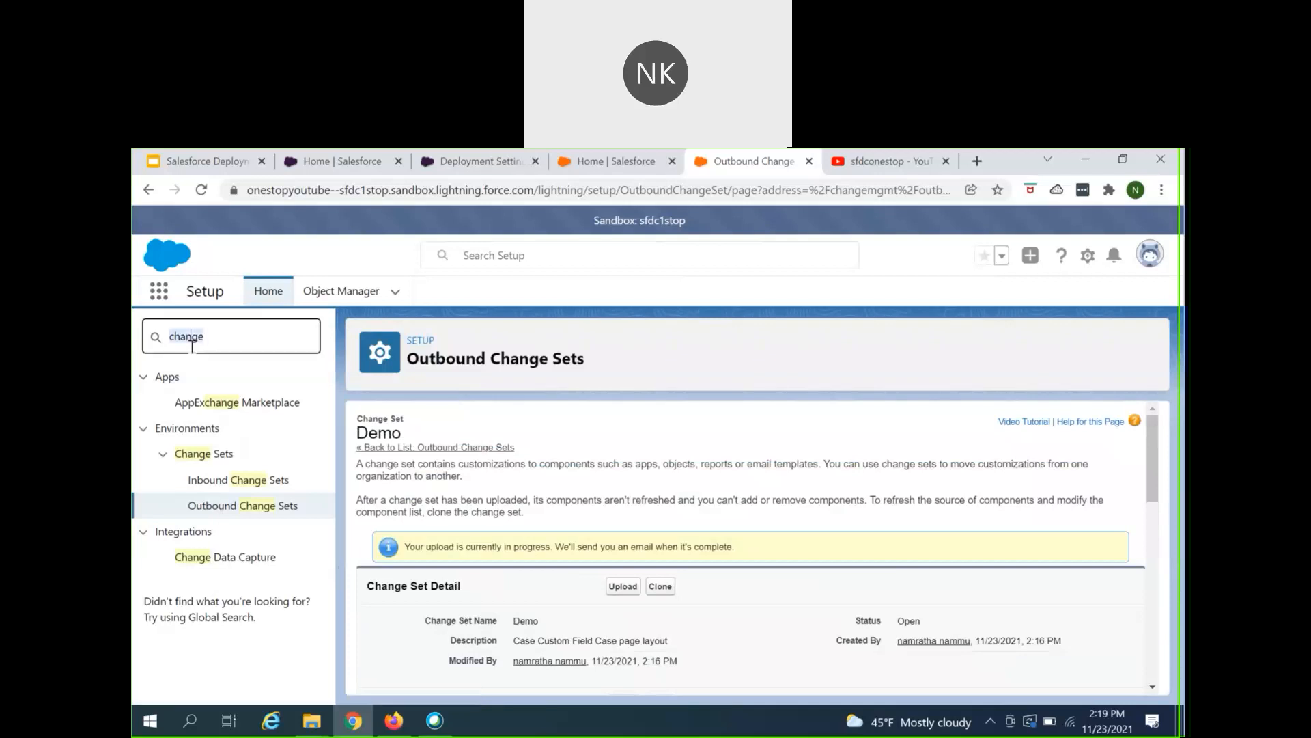
type("deplo")
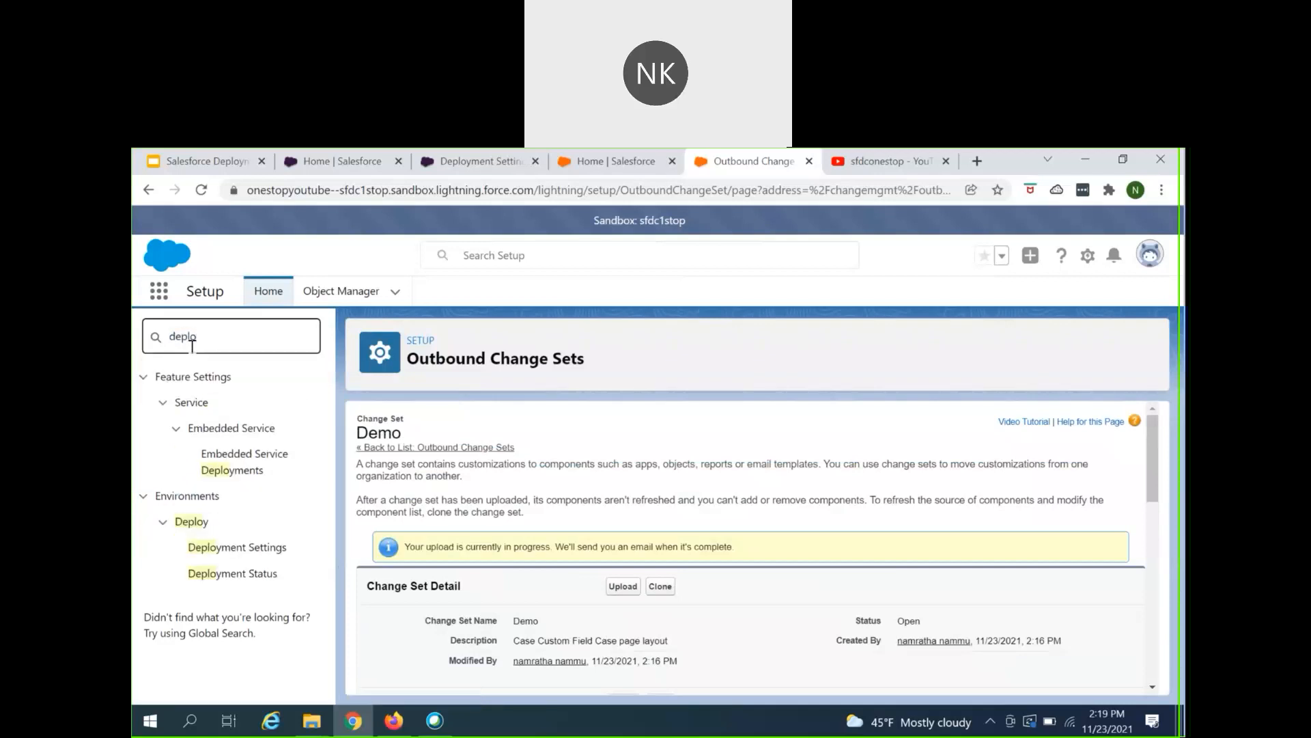
left_click(236, 574)
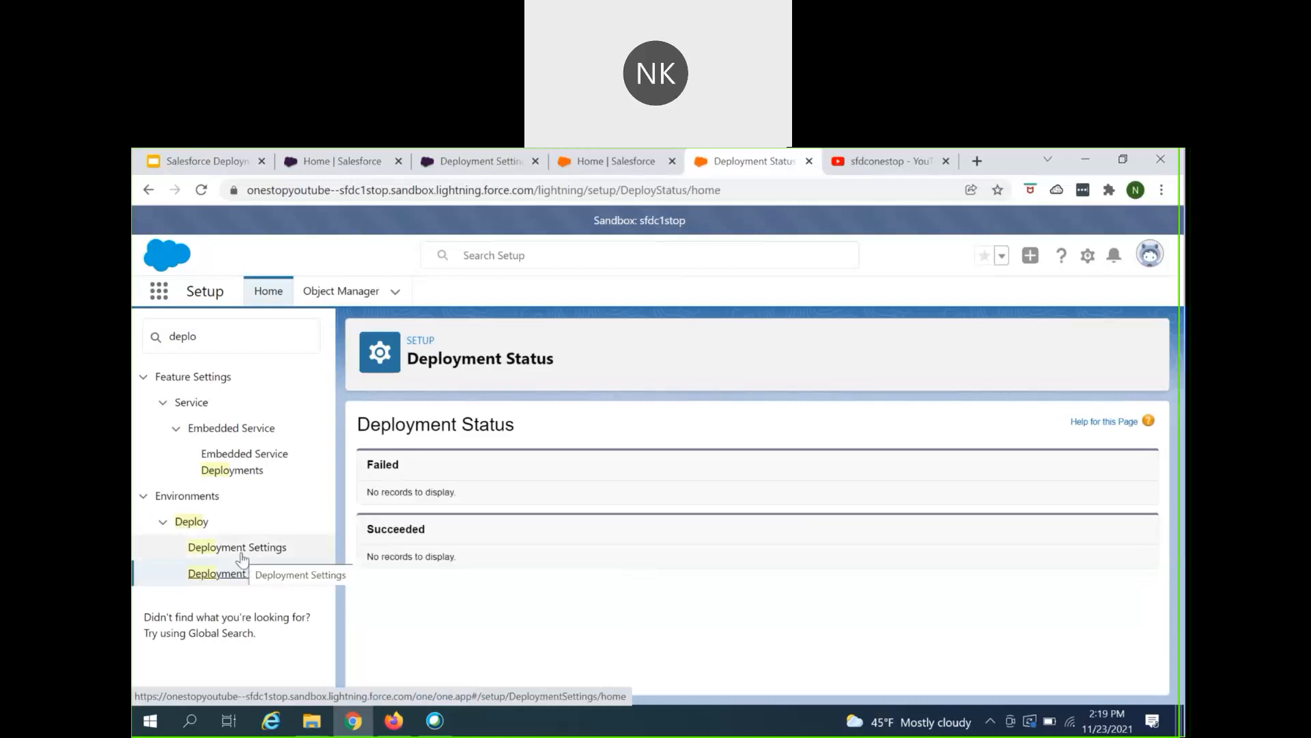
Step: Switch to the production org, view its deployment status and examine the details of the Test deployment
left_click(451, 163)
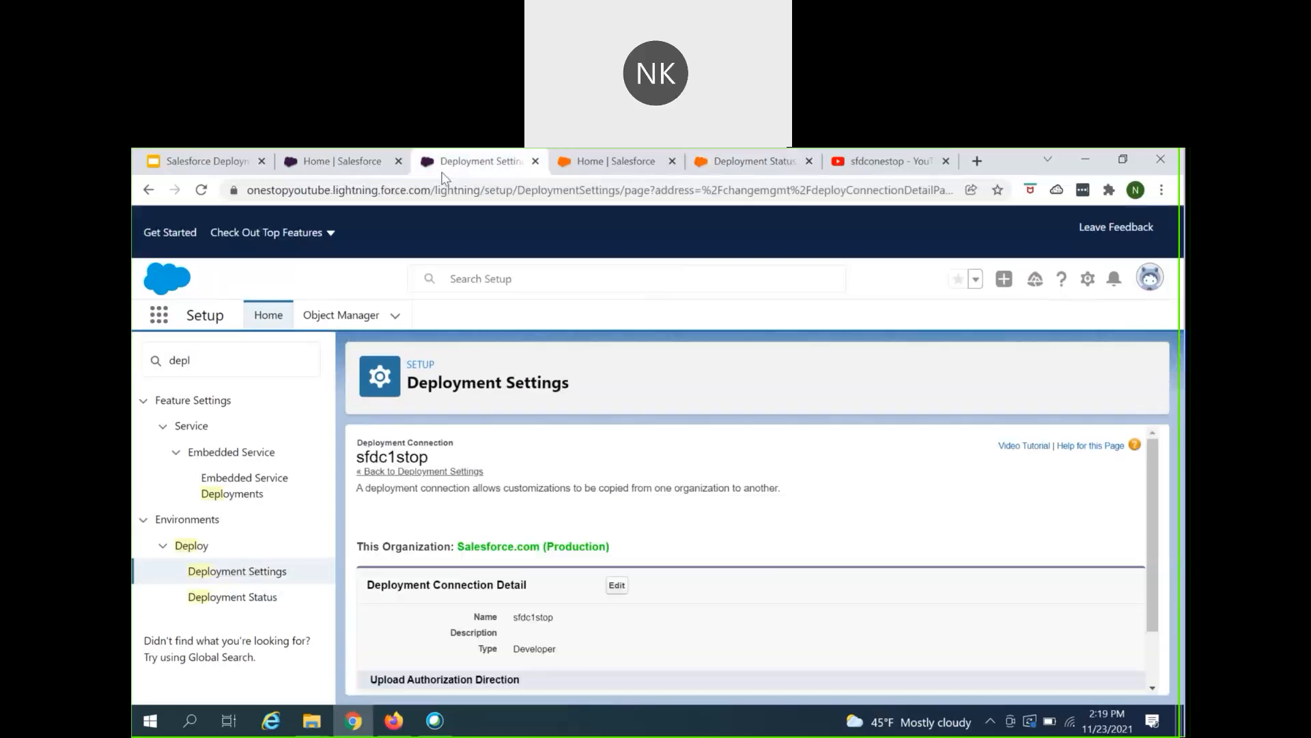
left_click(225, 597)
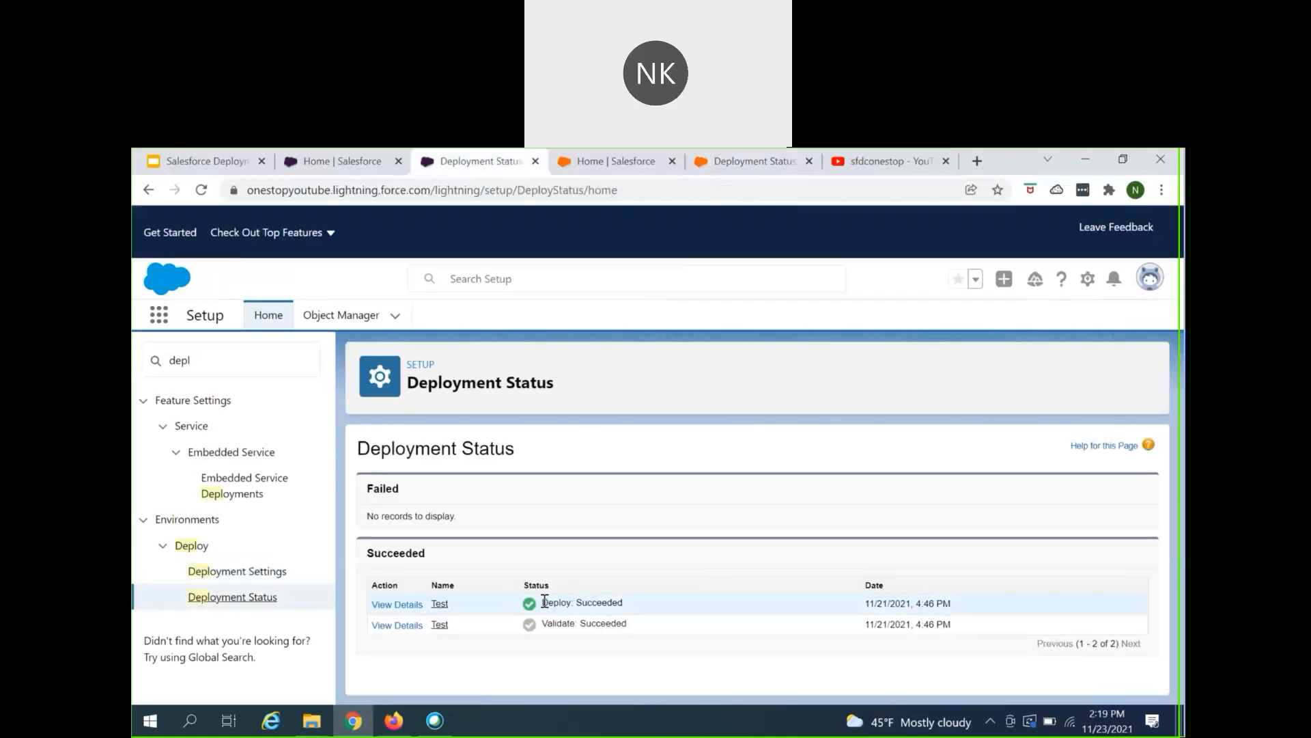
left_click(414, 605)
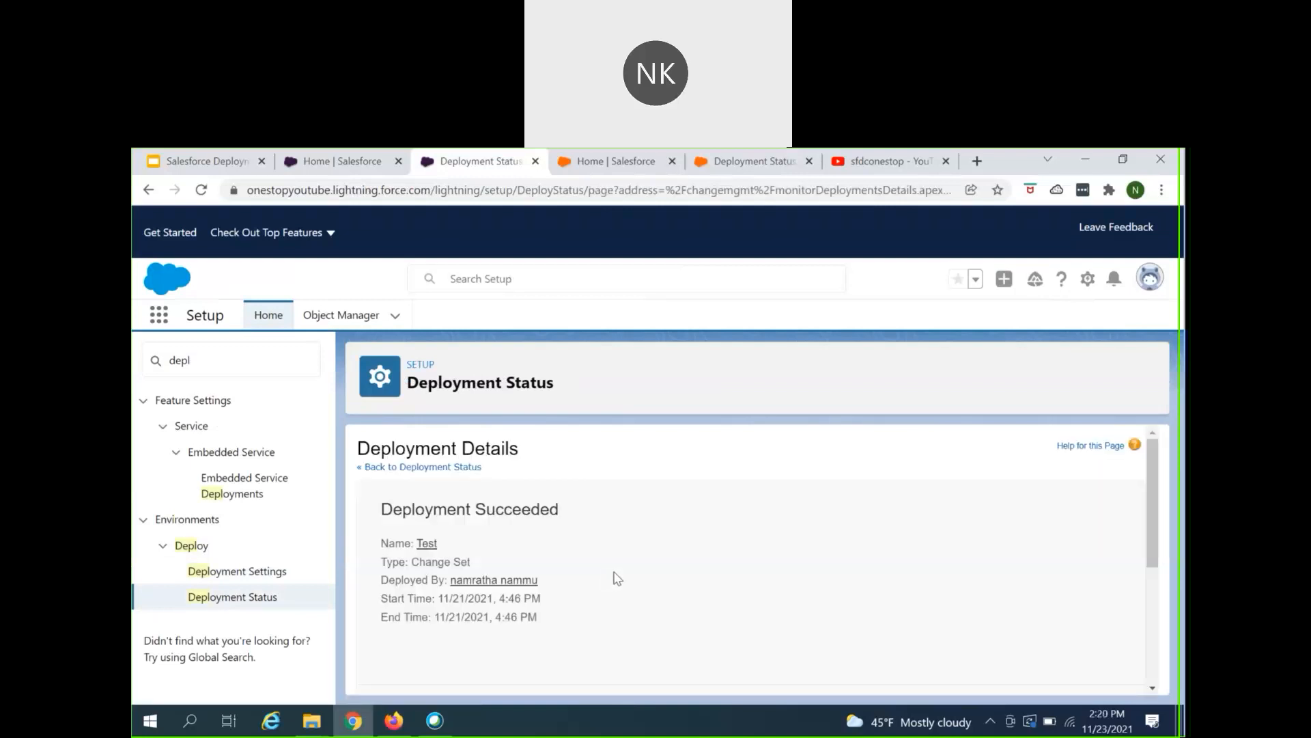
scroll(614, 579, "down", 3)
scroll(601, 587, "up", 3)
scroll(504, 598, "down", 3)
scroll(504, 598, "up", 3)
Step: Return to the Demo outbound change set in the sandbox and review its status, details and upload history
left_click(782, 169)
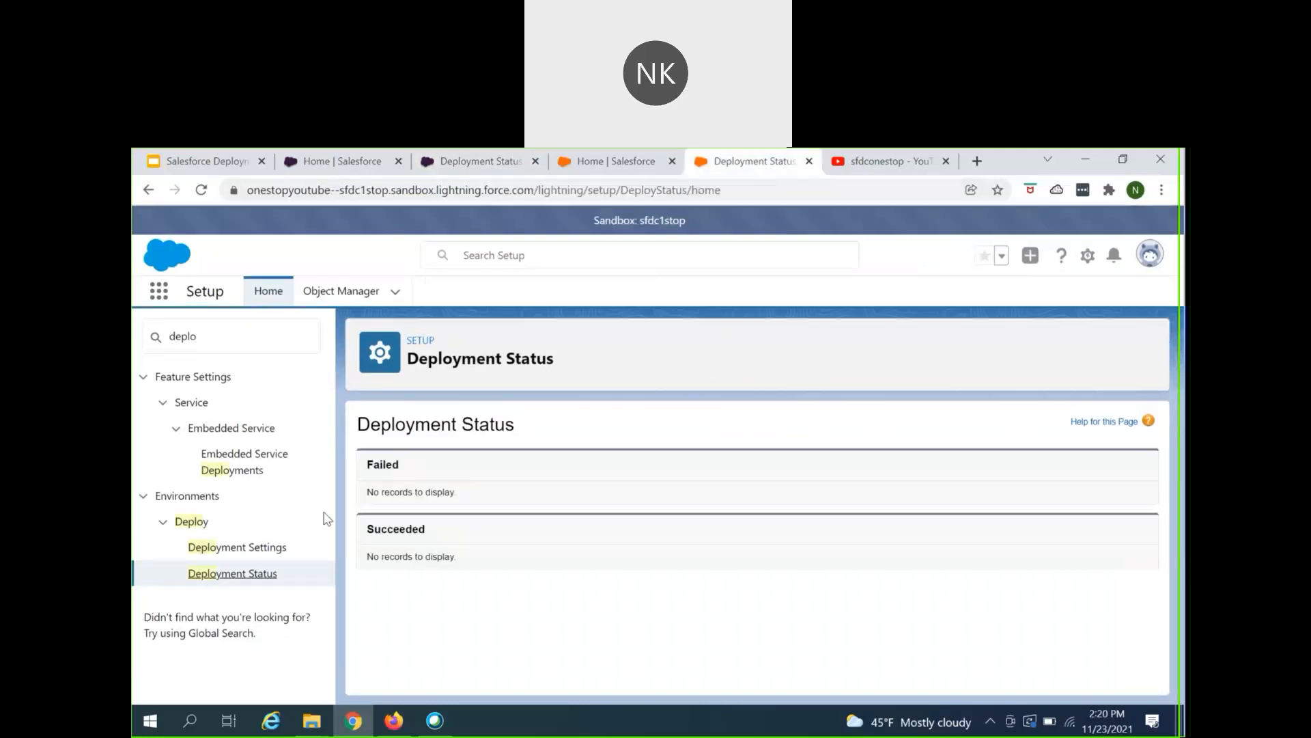
left_click(151, 192)
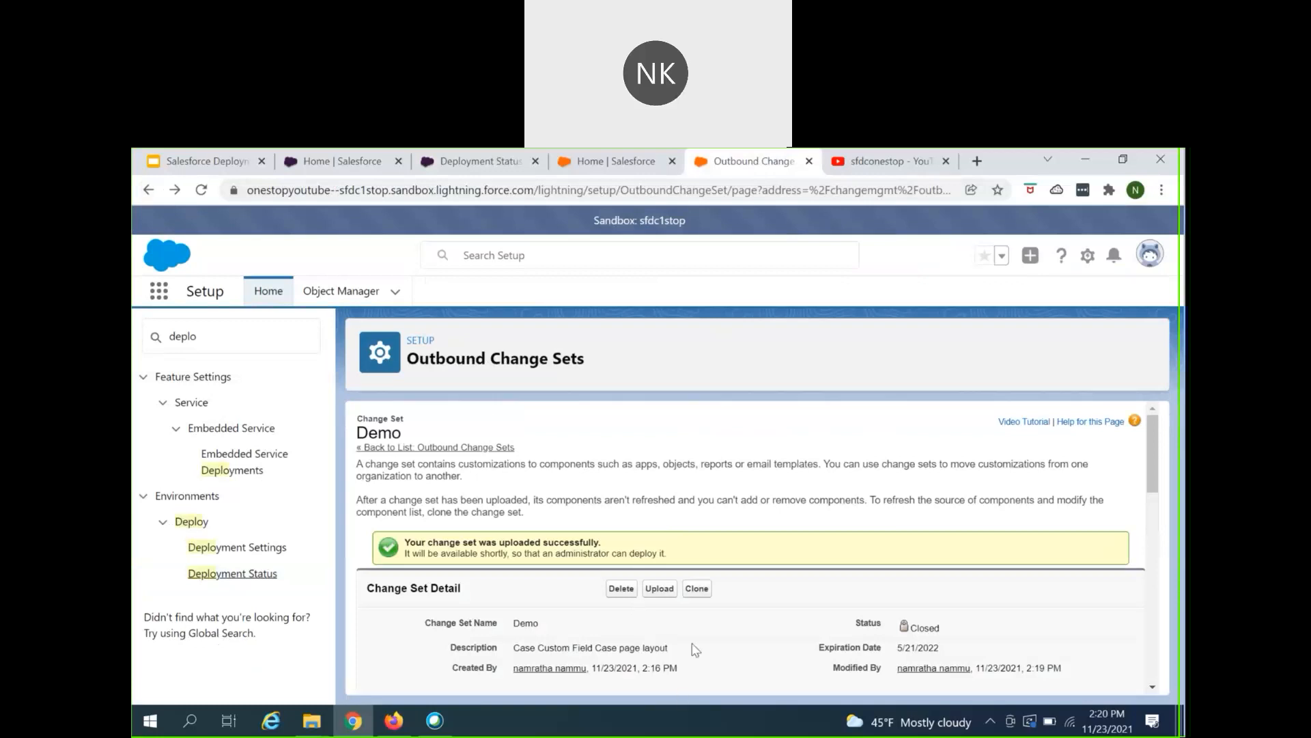
scroll(698, 618, "down", 4)
scroll(698, 620, "up", 5)
scroll(498, 608, "down", 1)
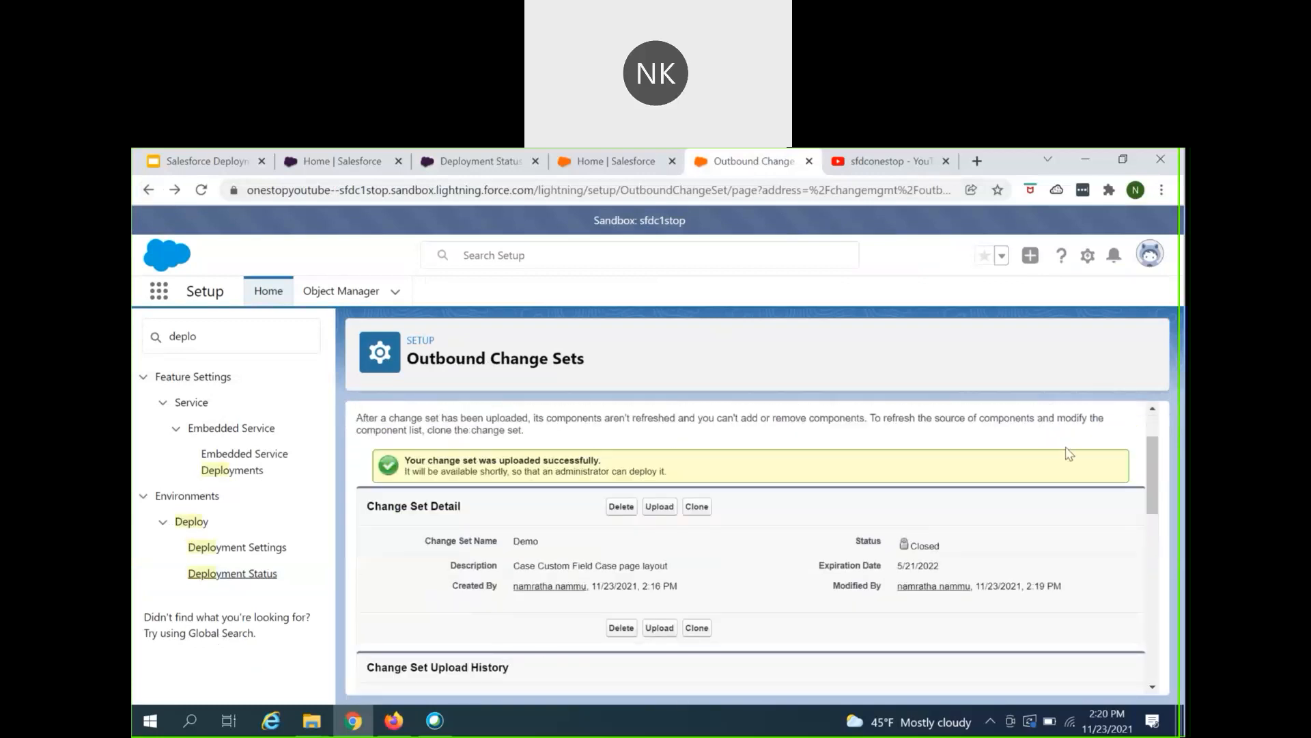
scroll(823, 576, "down", 3)
scroll(820, 581, "up", 3)
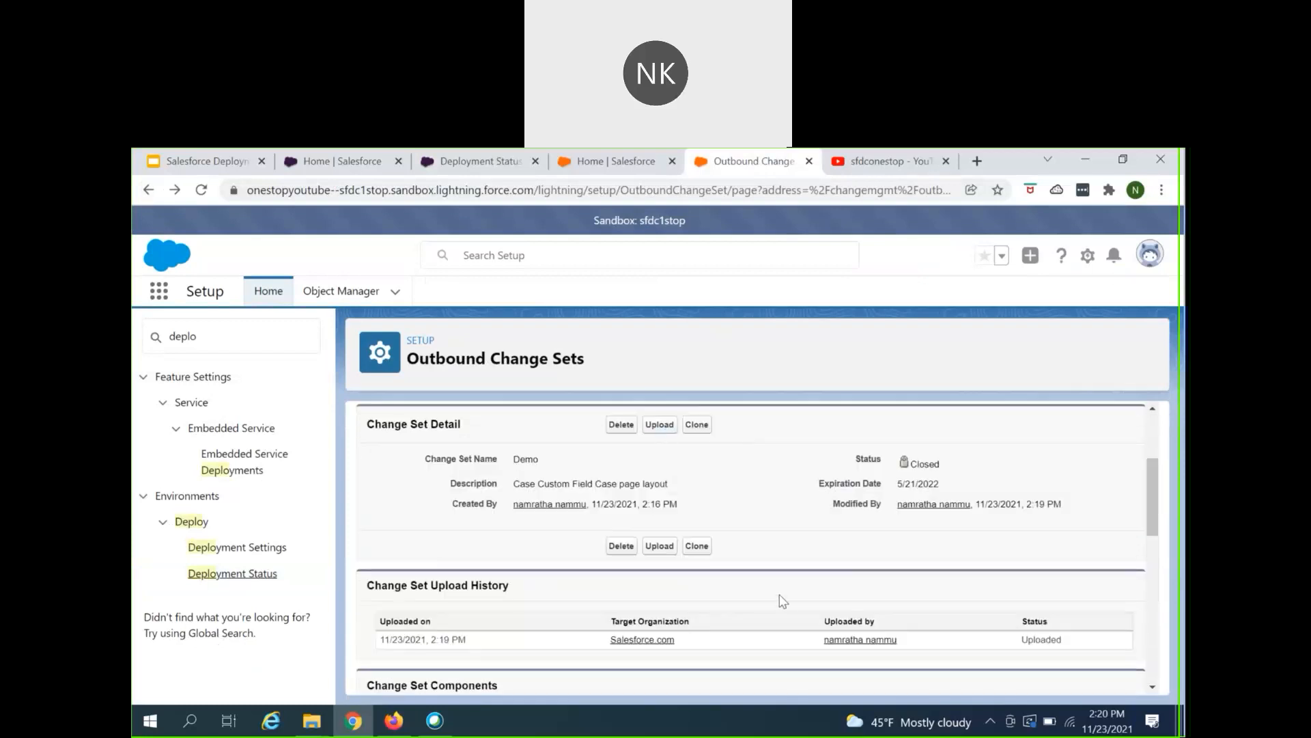
scroll(781, 613, "up", 3)
scroll(780, 612, "down", 1)
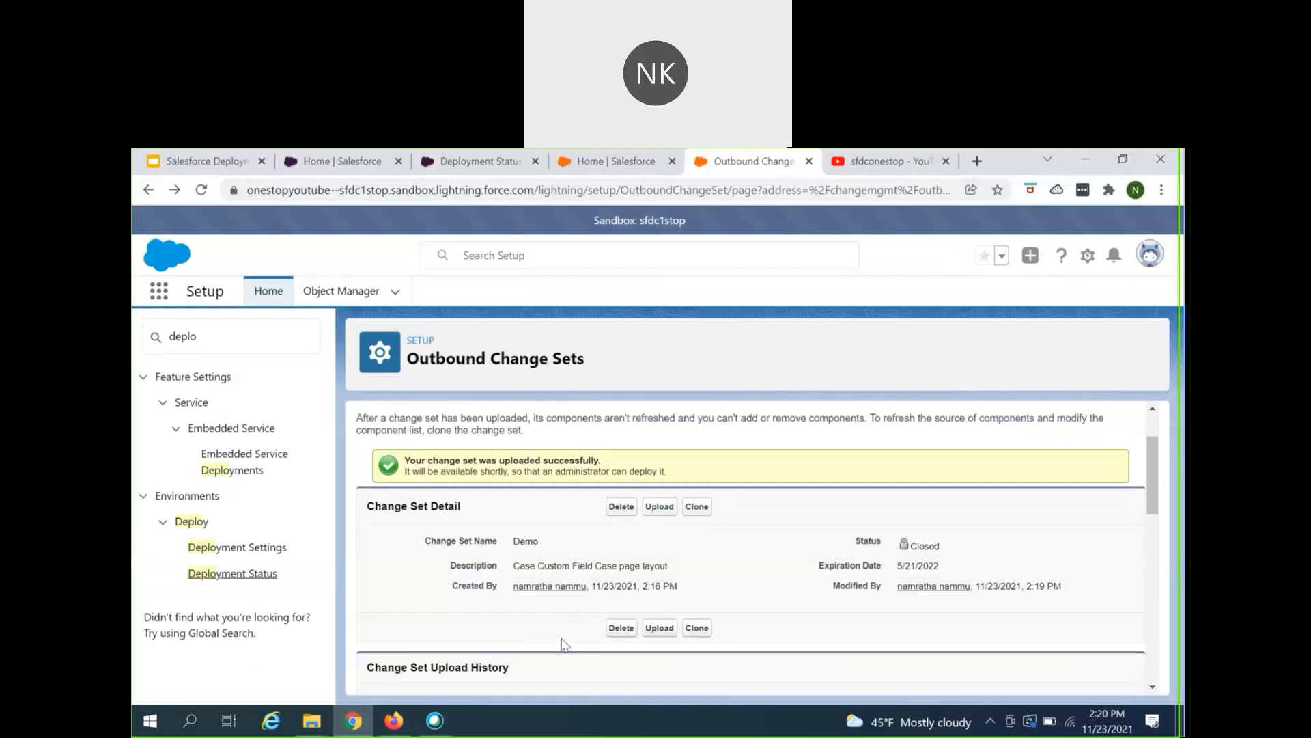
scroll(564, 645, "down", 1)
scroll(564, 647, "down", 1)
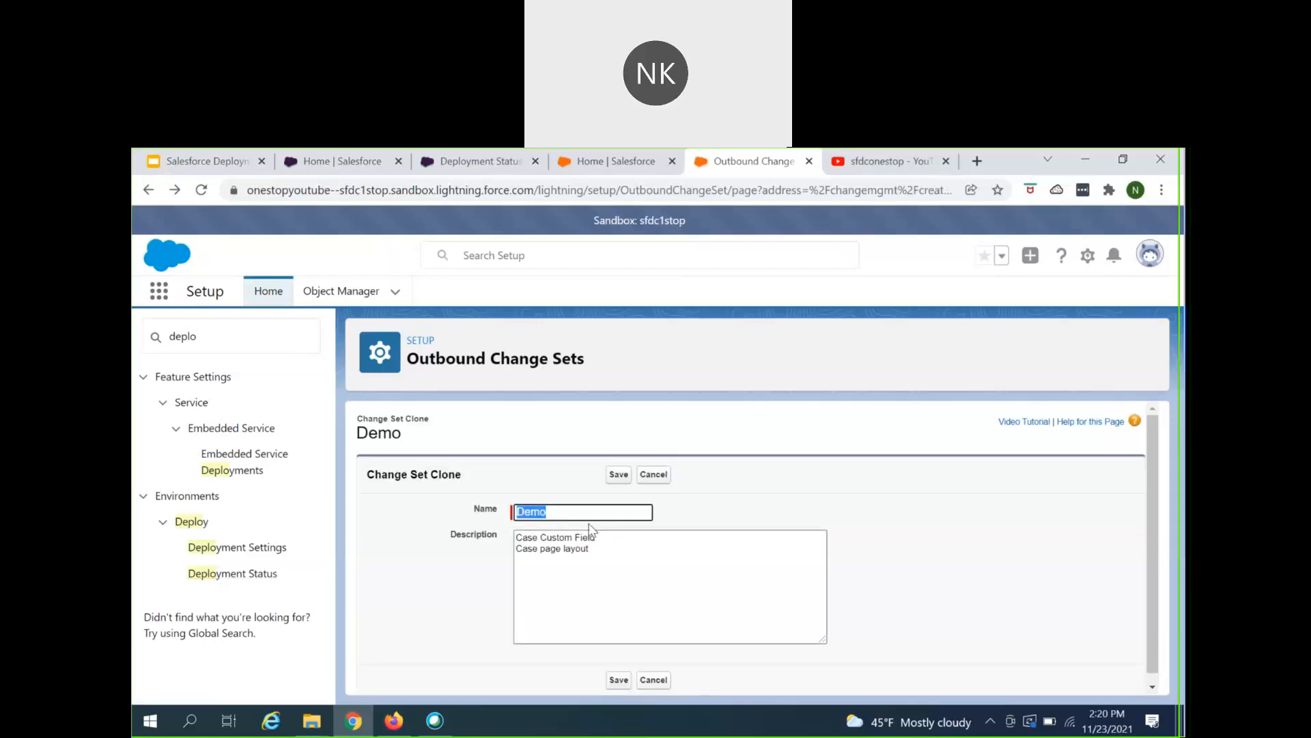
left_click(589, 519)
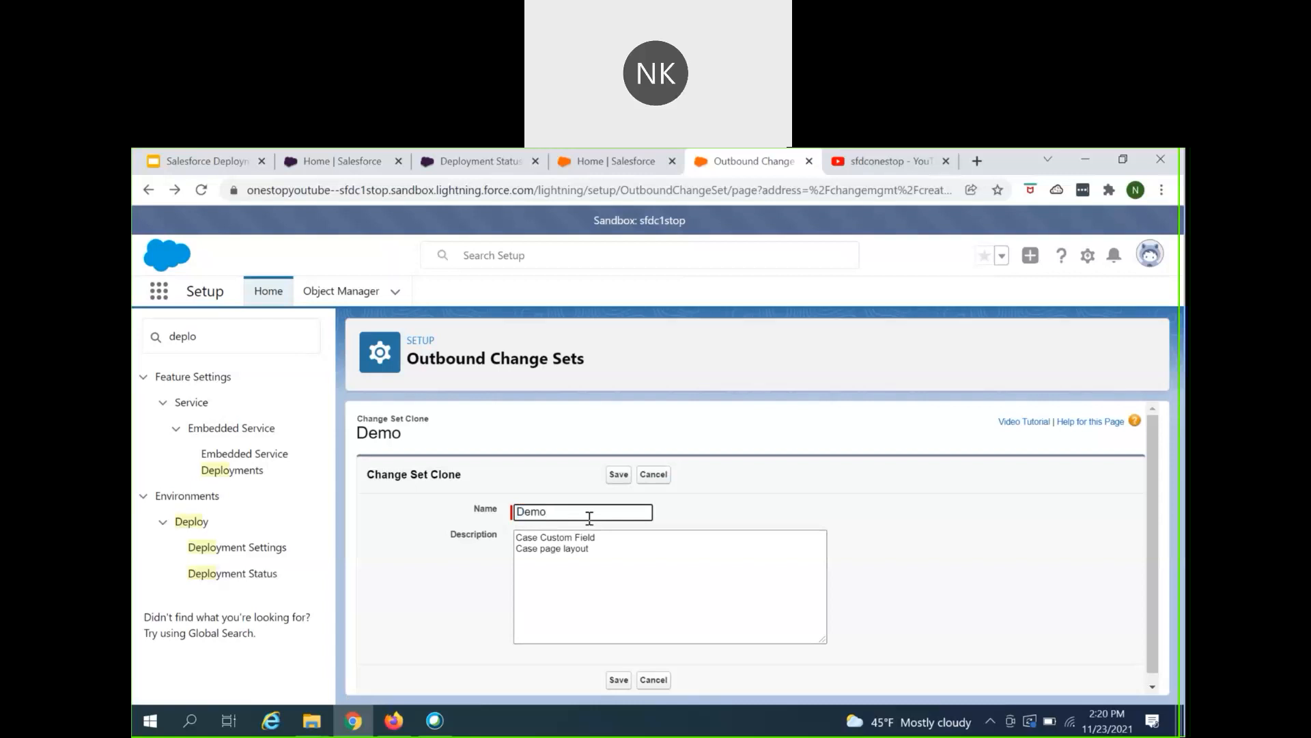
type("1")
left_click(593, 559)
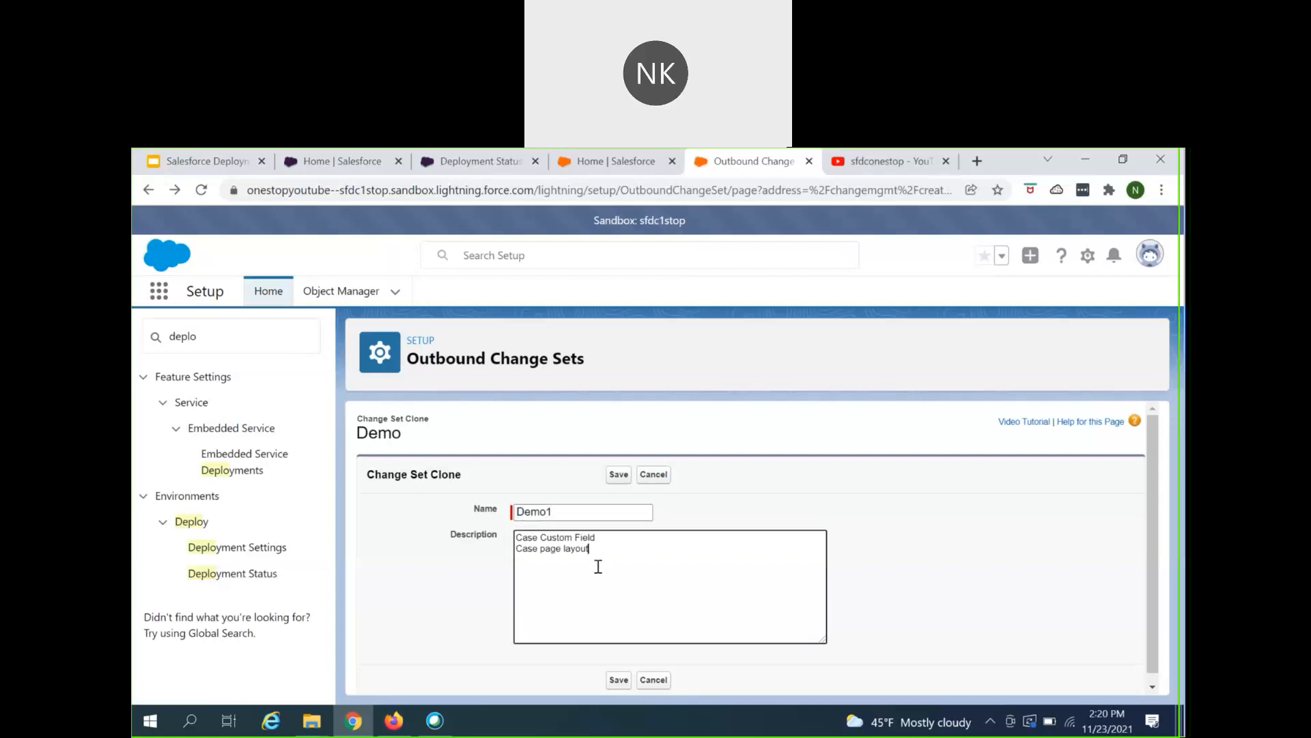
left_click(654, 474)
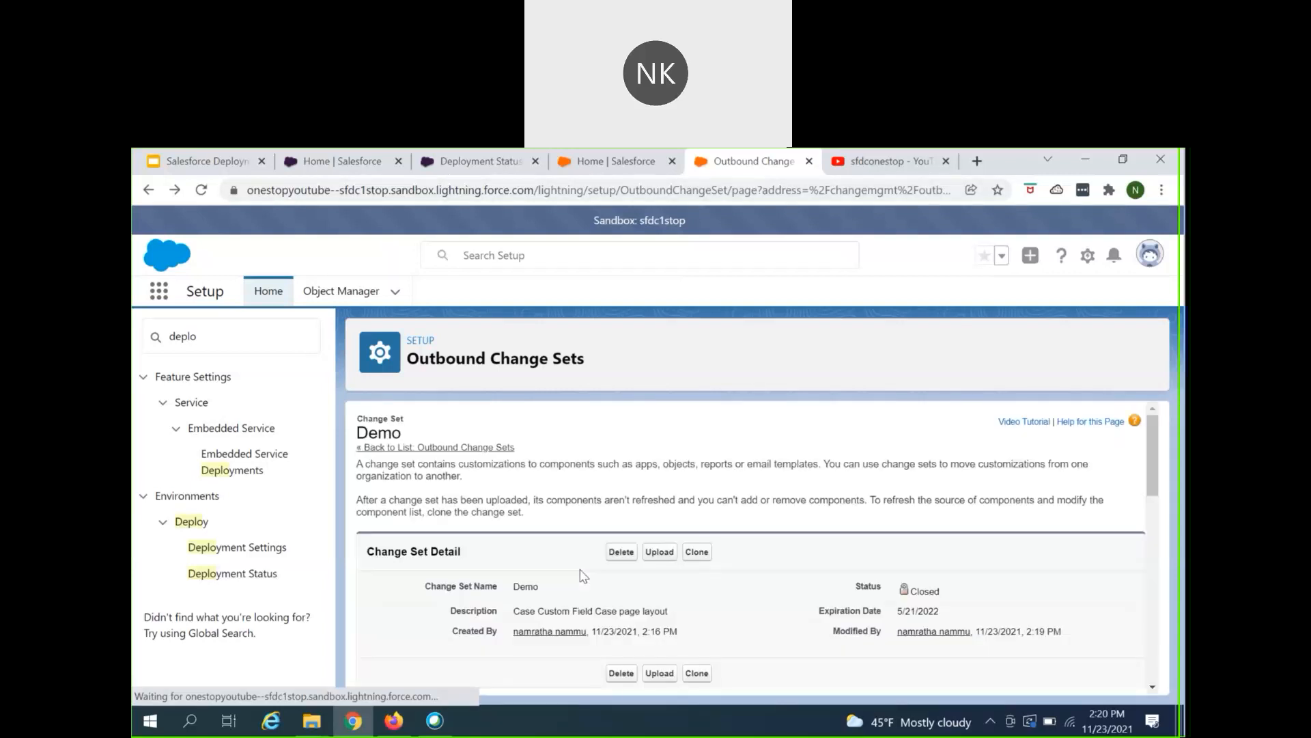
Step: Switch to the production org and open Inbound Change Sets by searching Setup for "change"
left_click(471, 164)
left_click(239, 598)
left_click(177, 360)
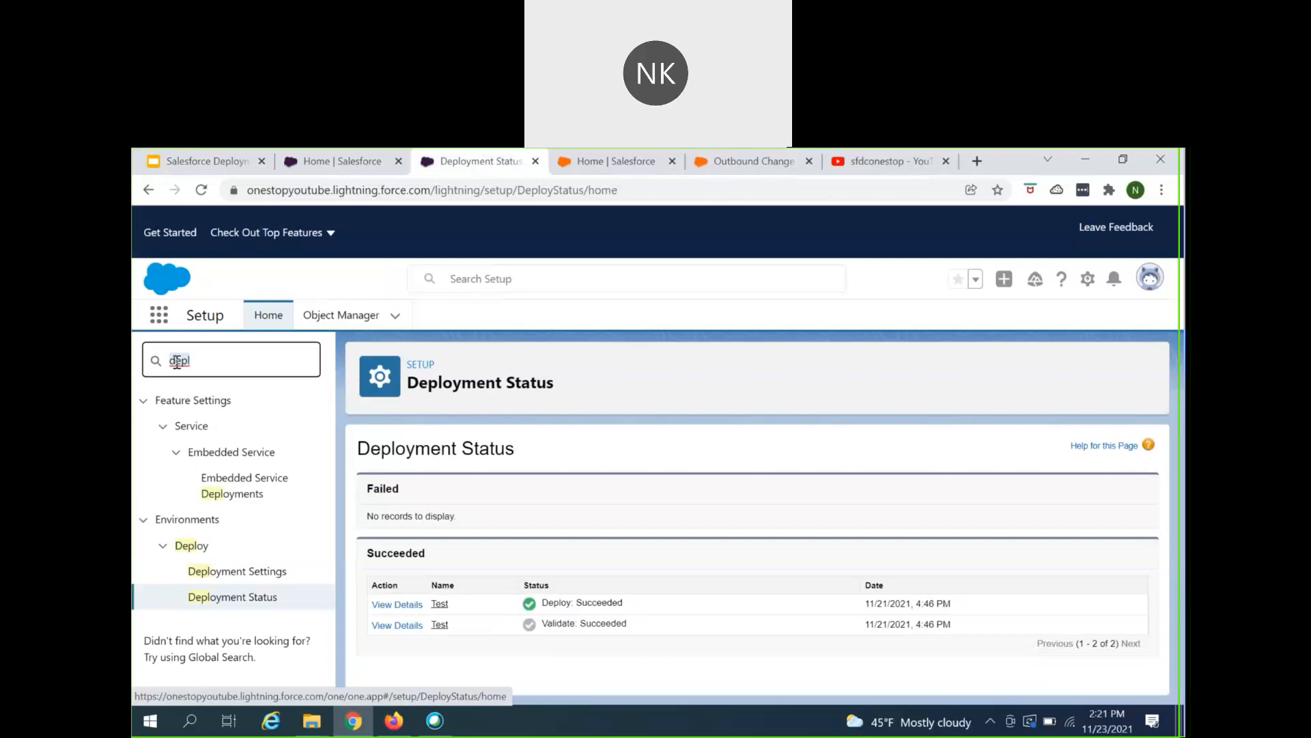
type("d")
type("h")
type("ange")
left_click(239, 506)
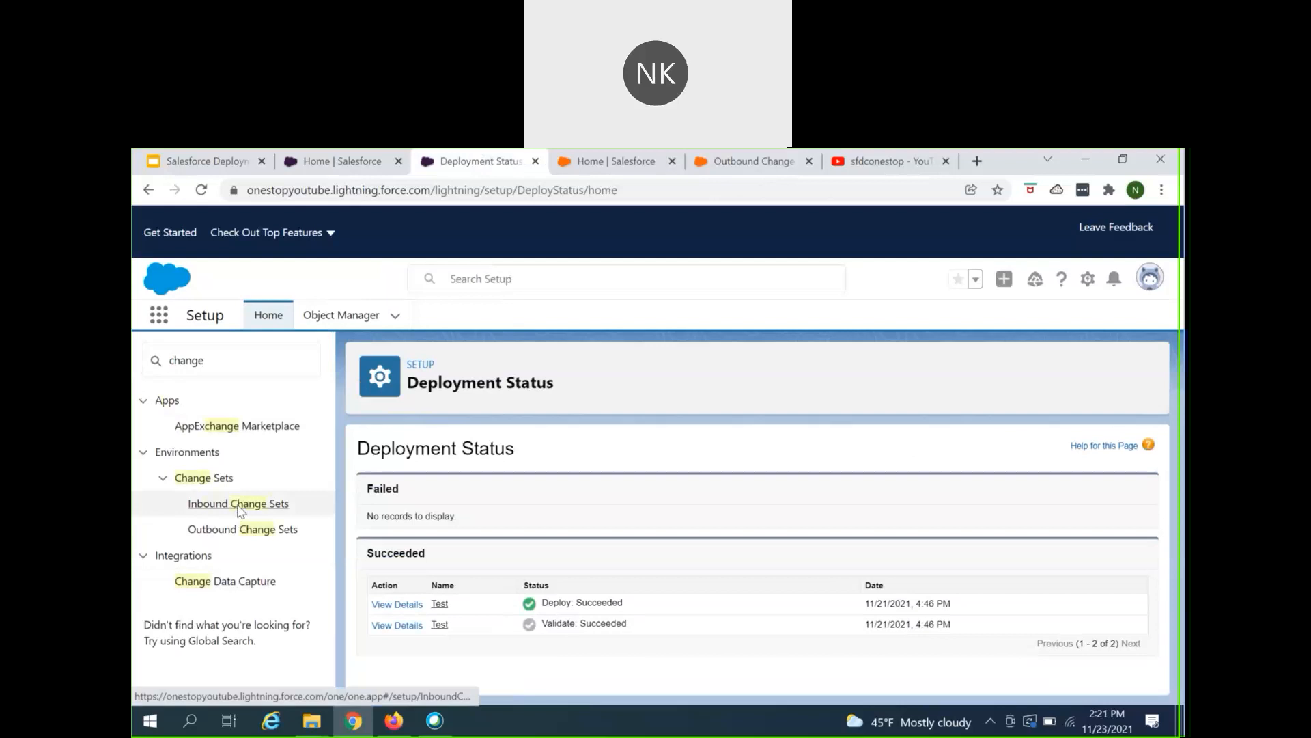
Step: Continue past the change sets introduction and examine the Demo entry among the change sets awaiting deployment
scroll(471, 571, "down", 5)
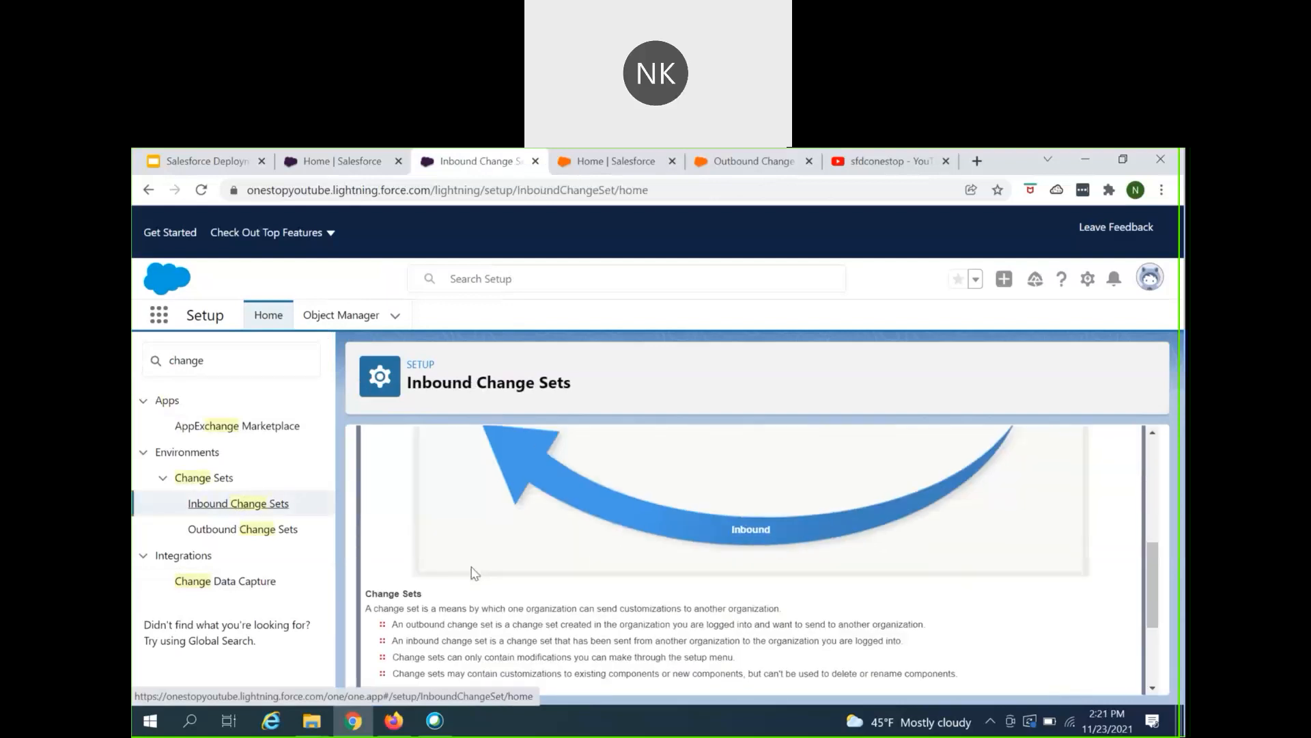
left_click(398, 661)
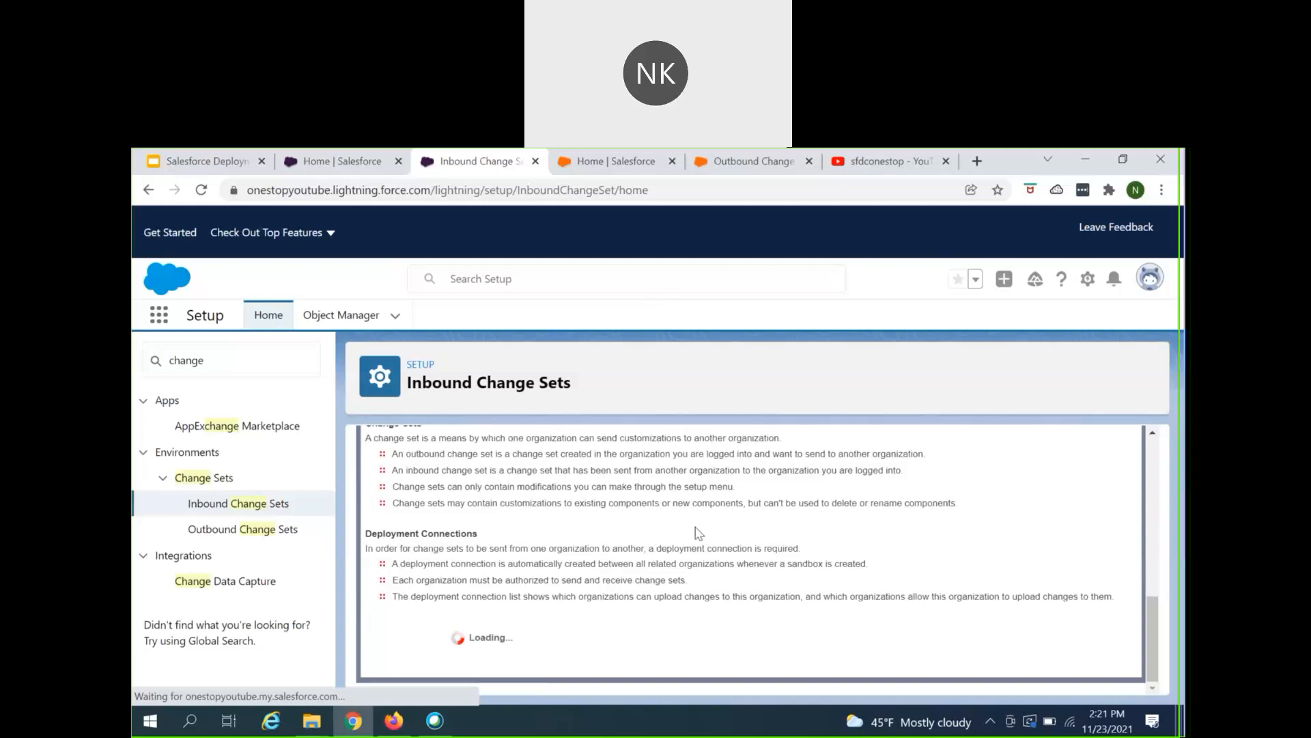
scroll(698, 533, "down", 2)
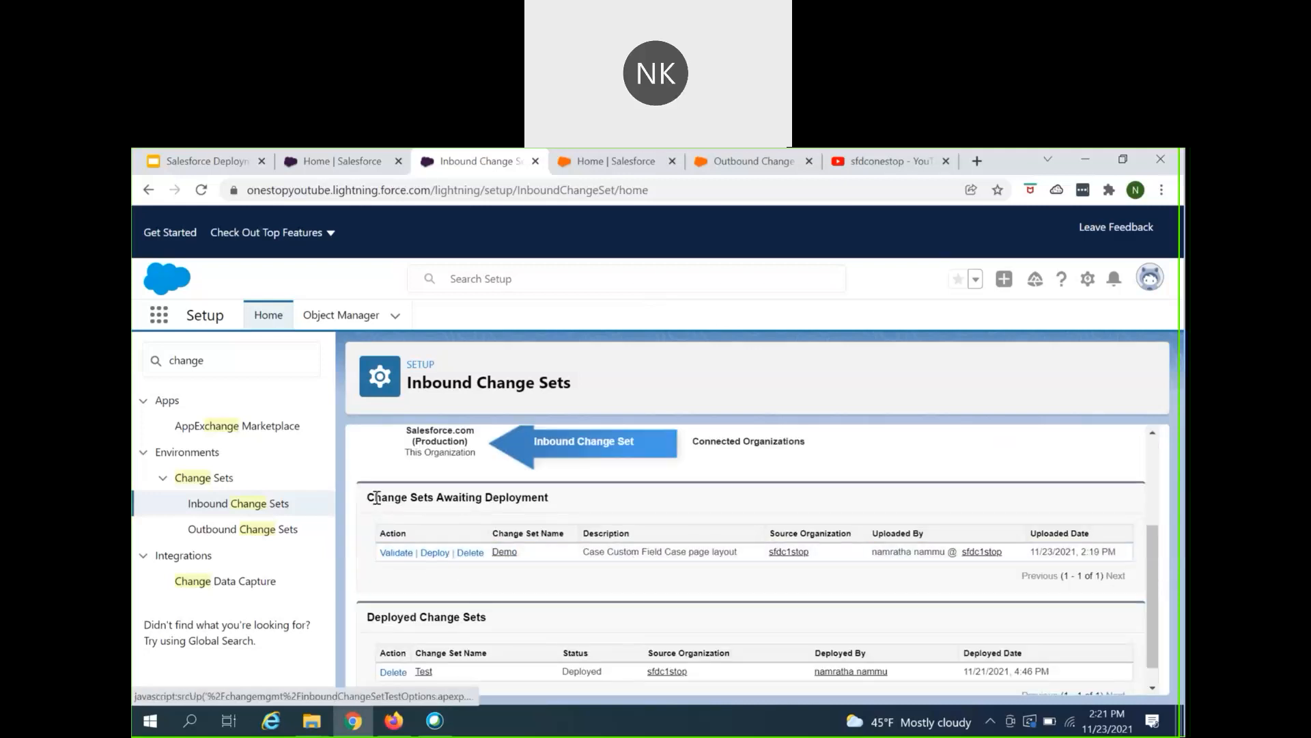
left_click_drag(367, 498, 741, 560)
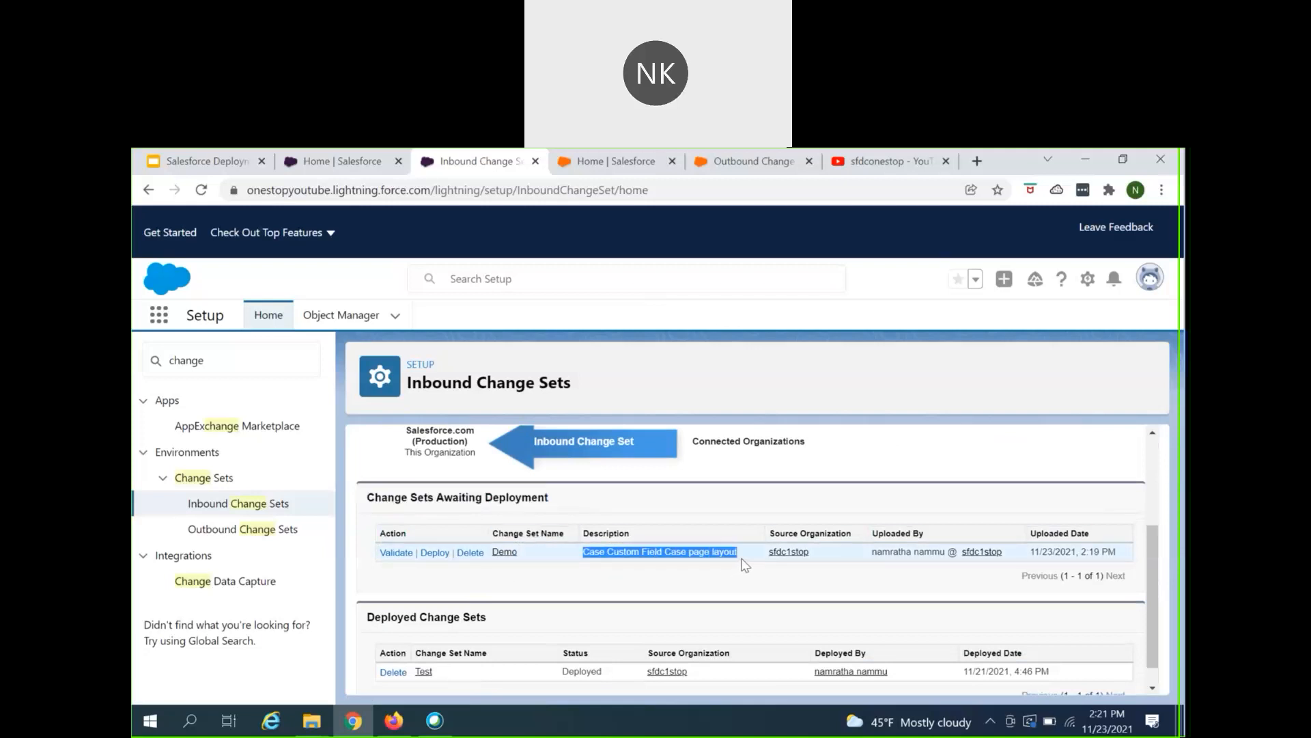
Step: Start validating the inbound Demo change set and review the available test options
left_click(396, 553)
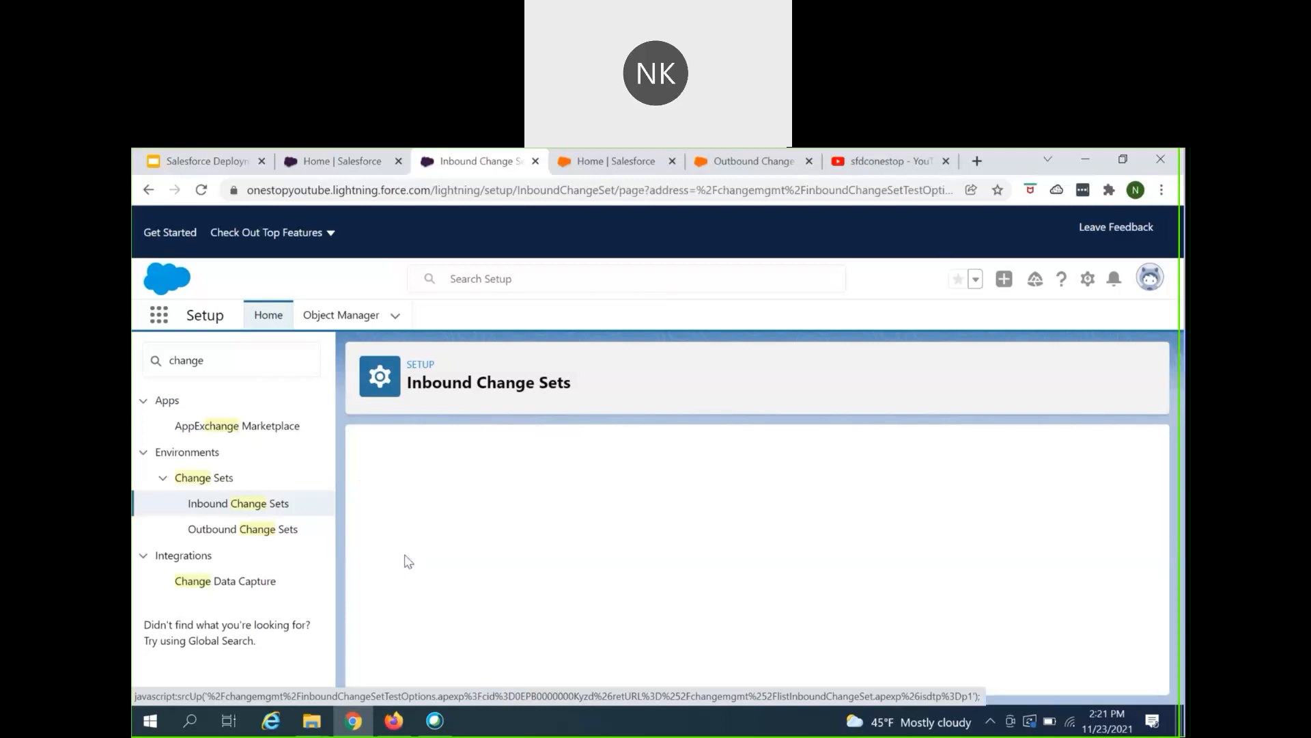
scroll(507, 622, "down", 1)
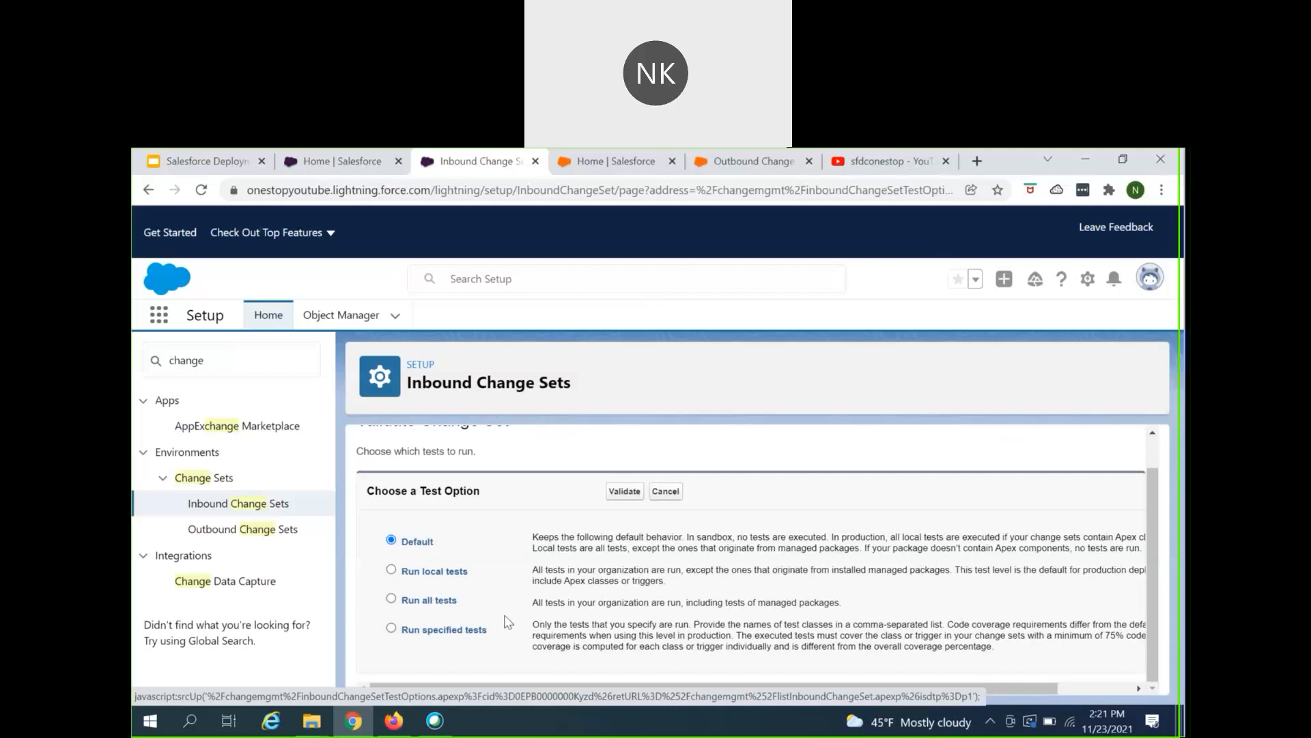
scroll(506, 626, "up", 1)
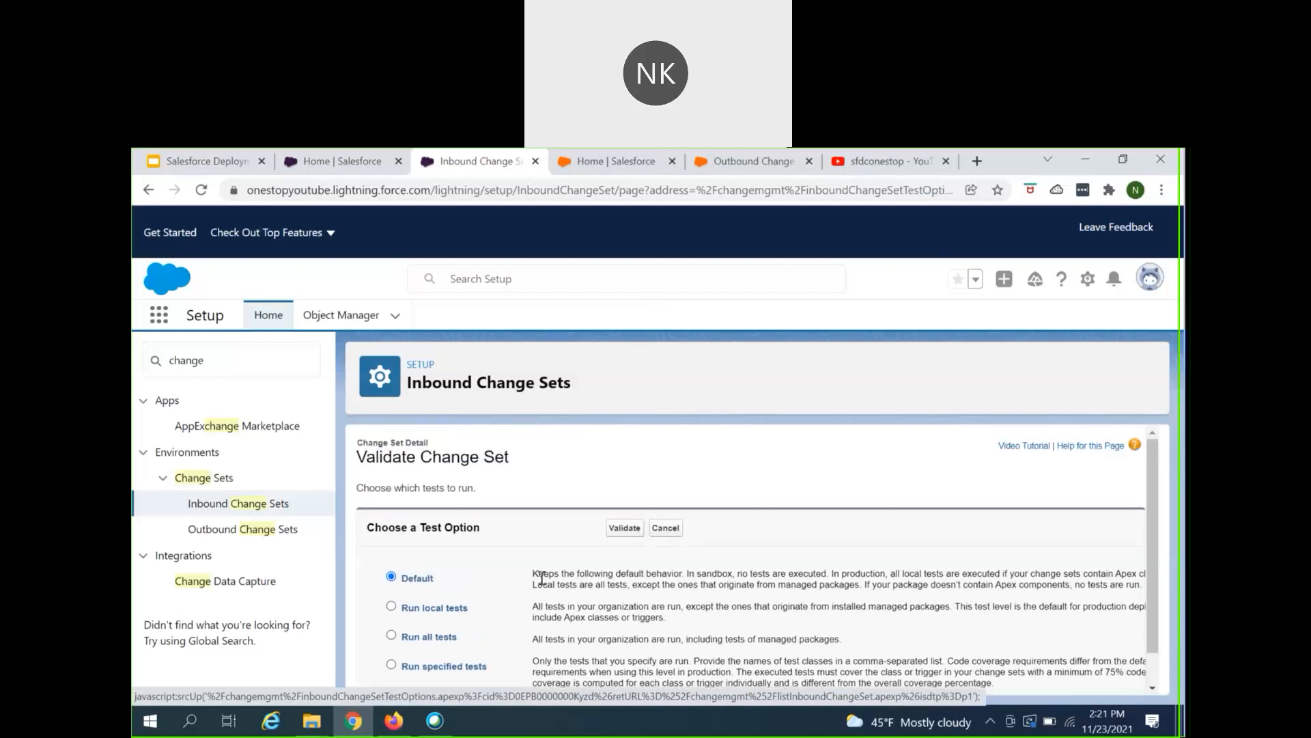
scroll(421, 649, "down", 1)
Step: Try the Run specified tests and Run all tests options, and restore the Default test option
left_click(408, 622)
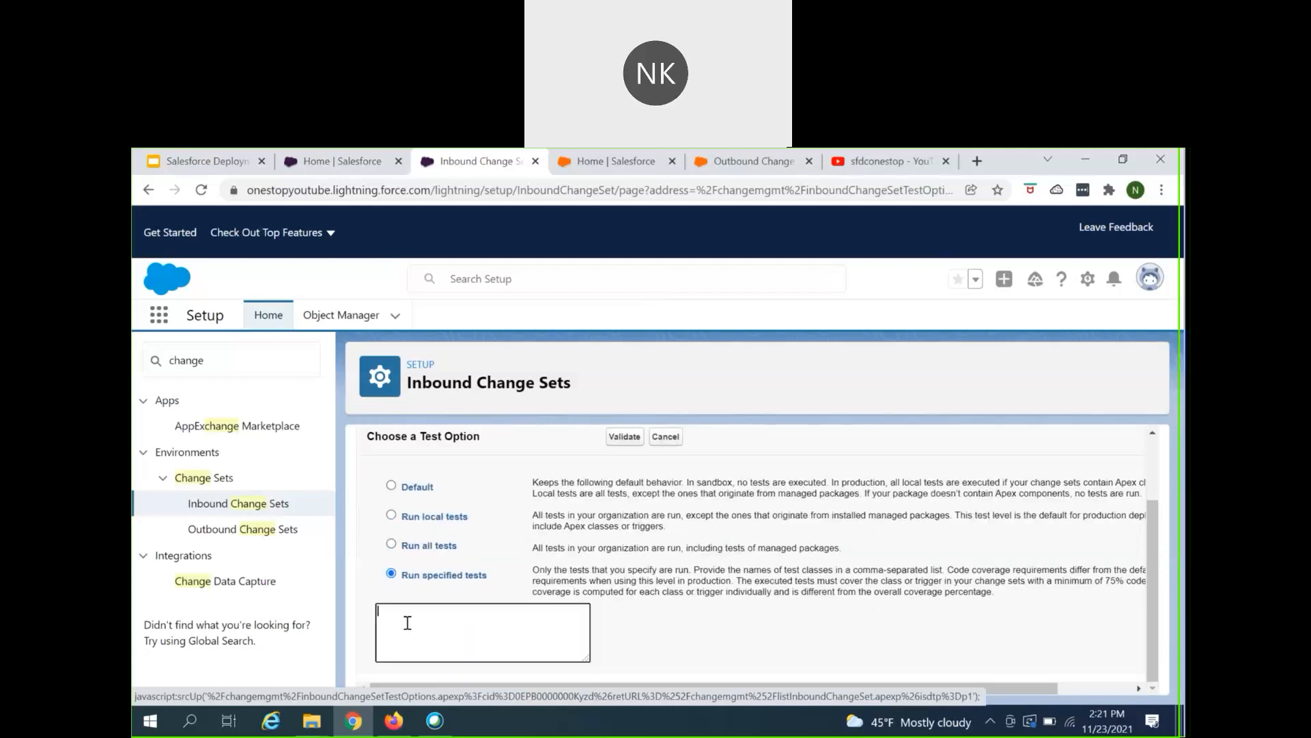
left_click(391, 543)
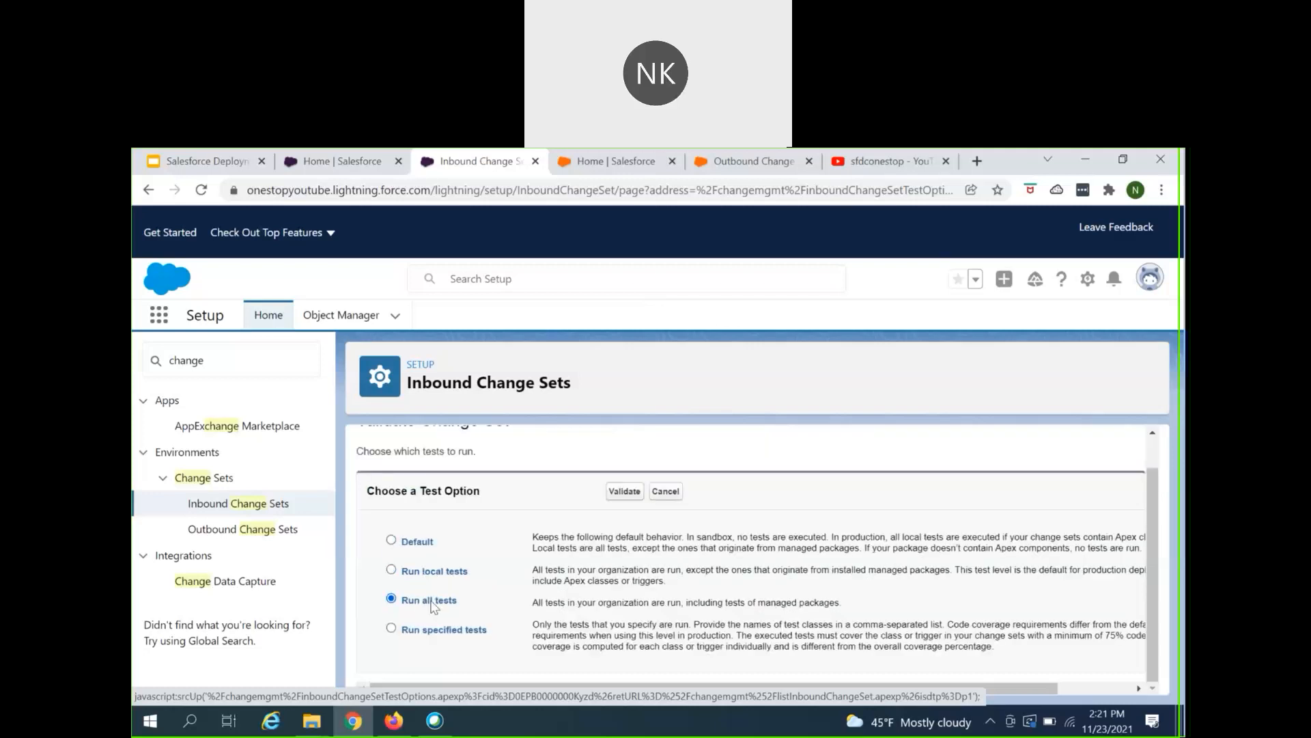
left_click(392, 539)
Step: Validate the Demo change set with the Default test option and confirm the validation
left_click_drag(657, 688, 599, 685)
scroll(468, 638, "up", 1)
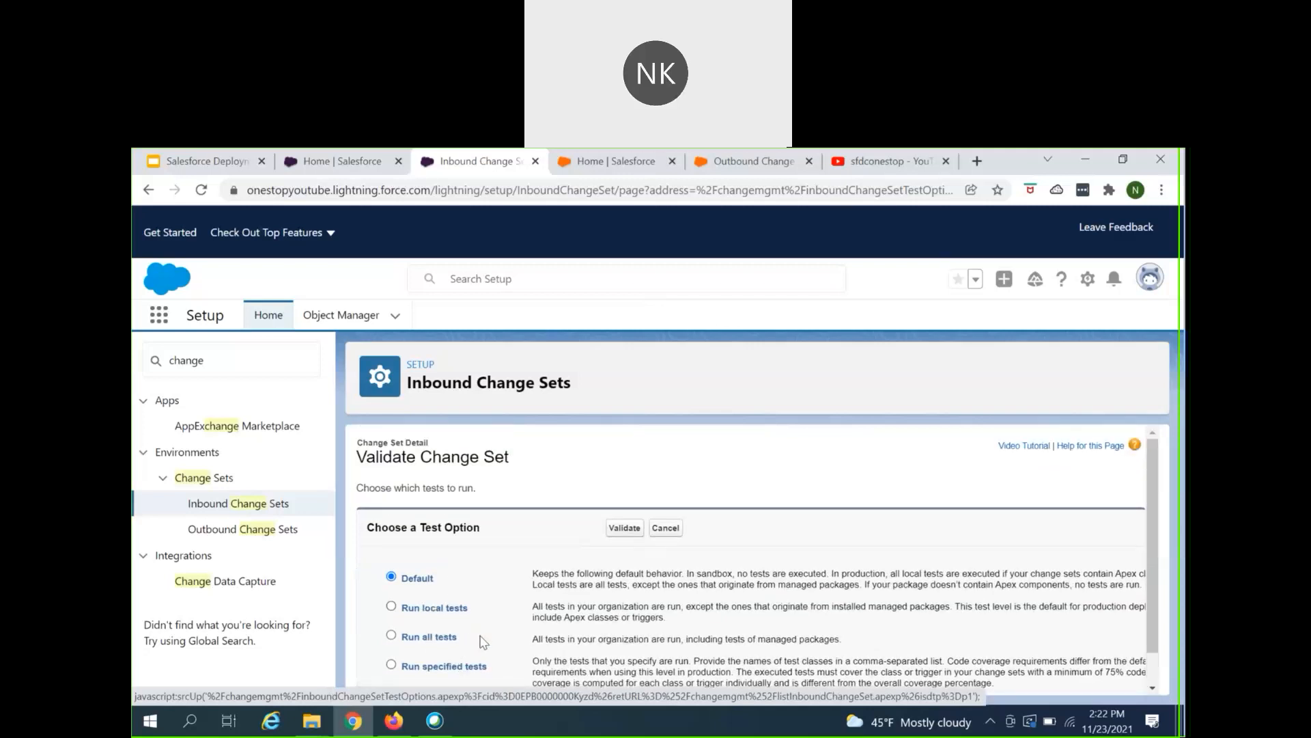
scroll(615, 615, "down", 1)
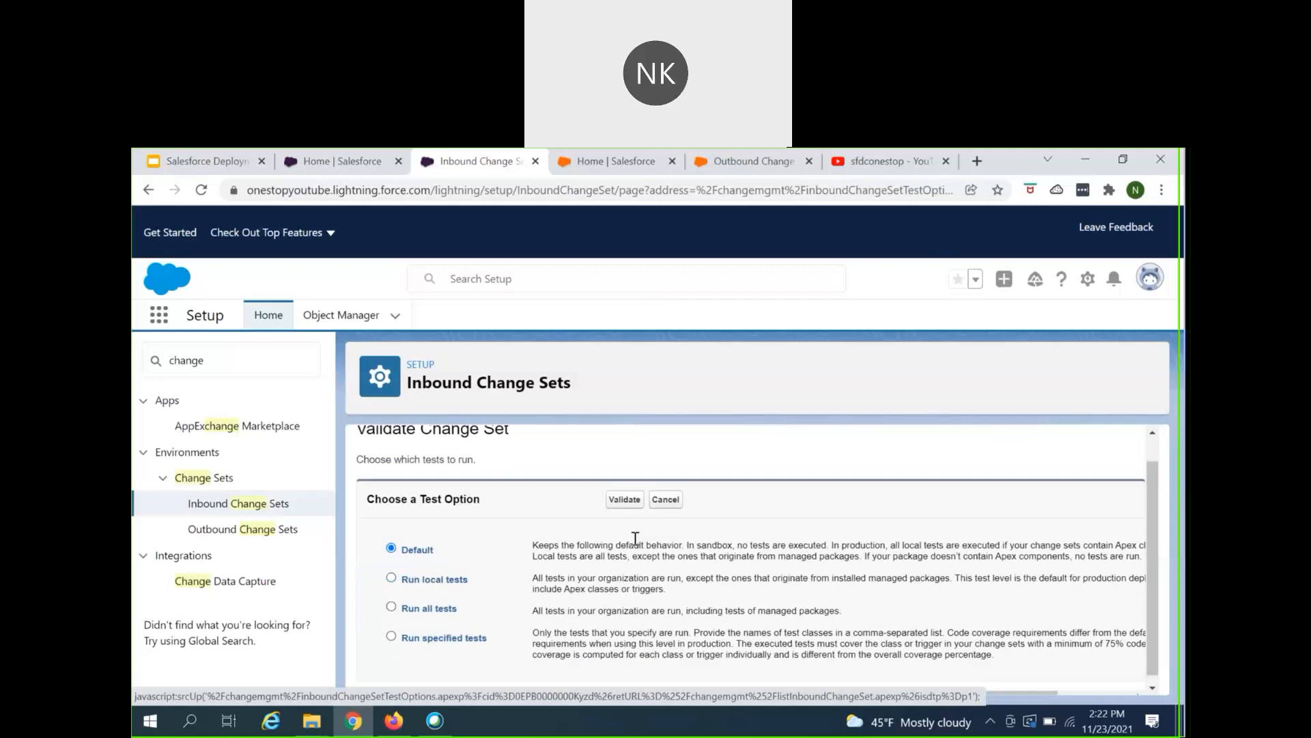
left_click(625, 492)
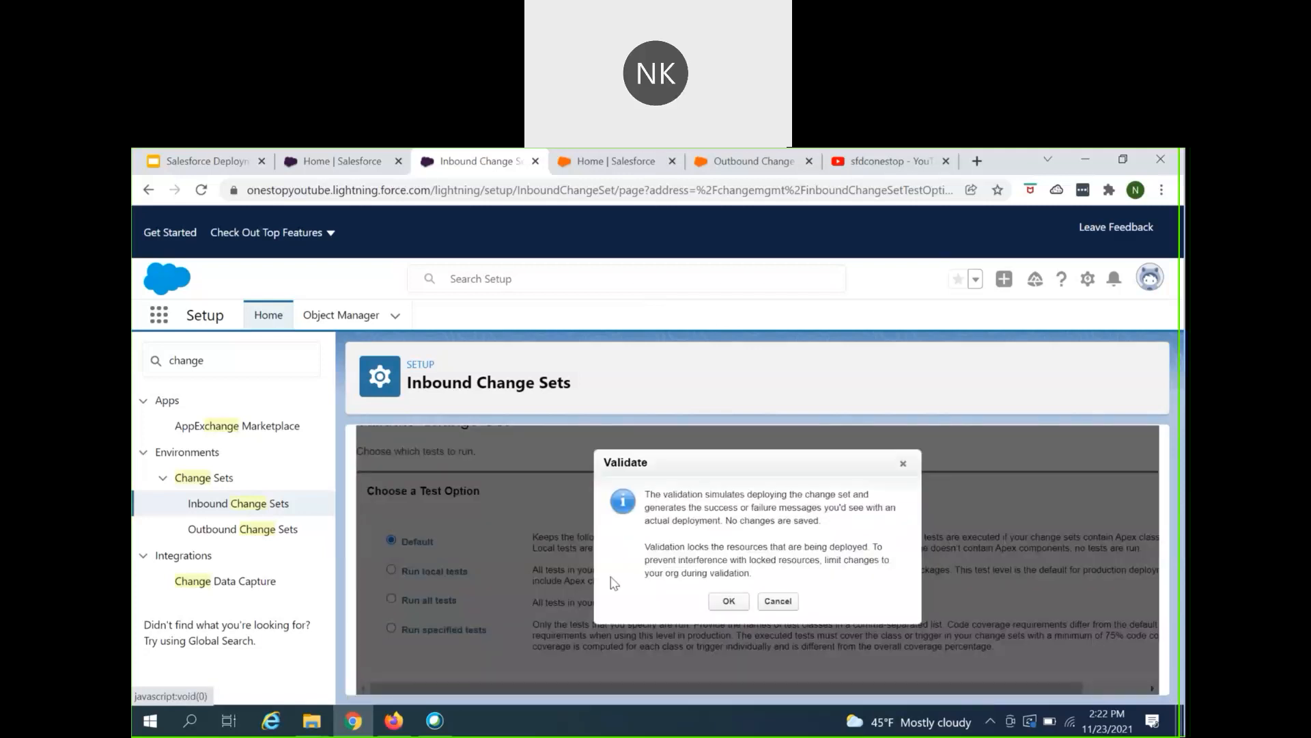
left_click(729, 601)
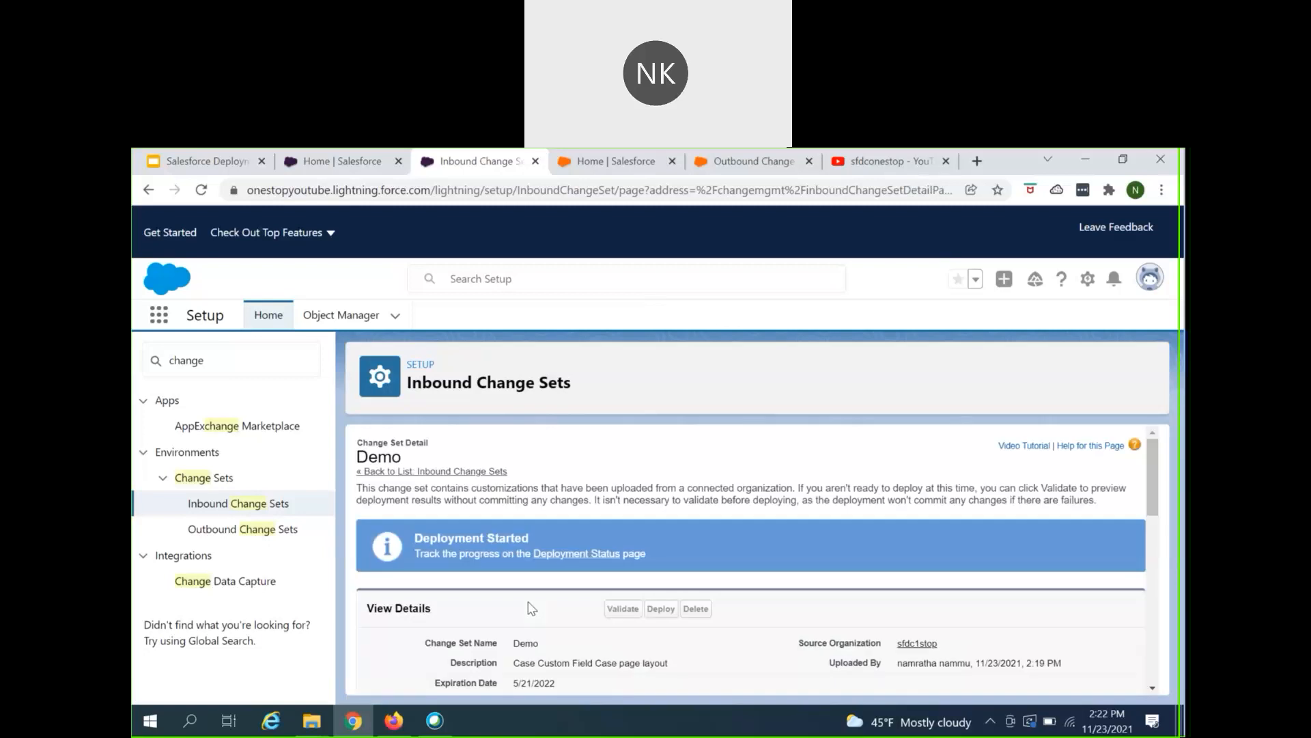
Step: Open the Deployment Status page for the Demo validation and check its component and Apex test progress
scroll(531, 608, "up", 2)
left_click(578, 559)
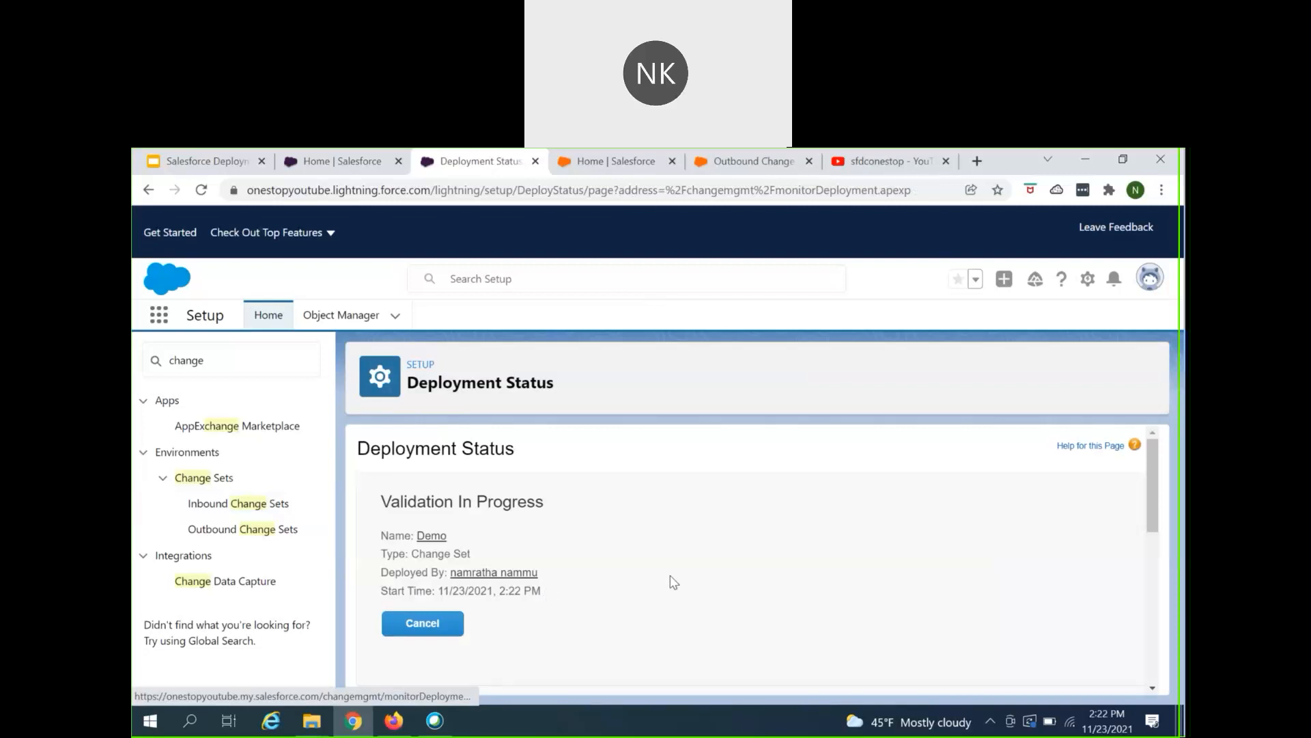
scroll(673, 581, "down", 5)
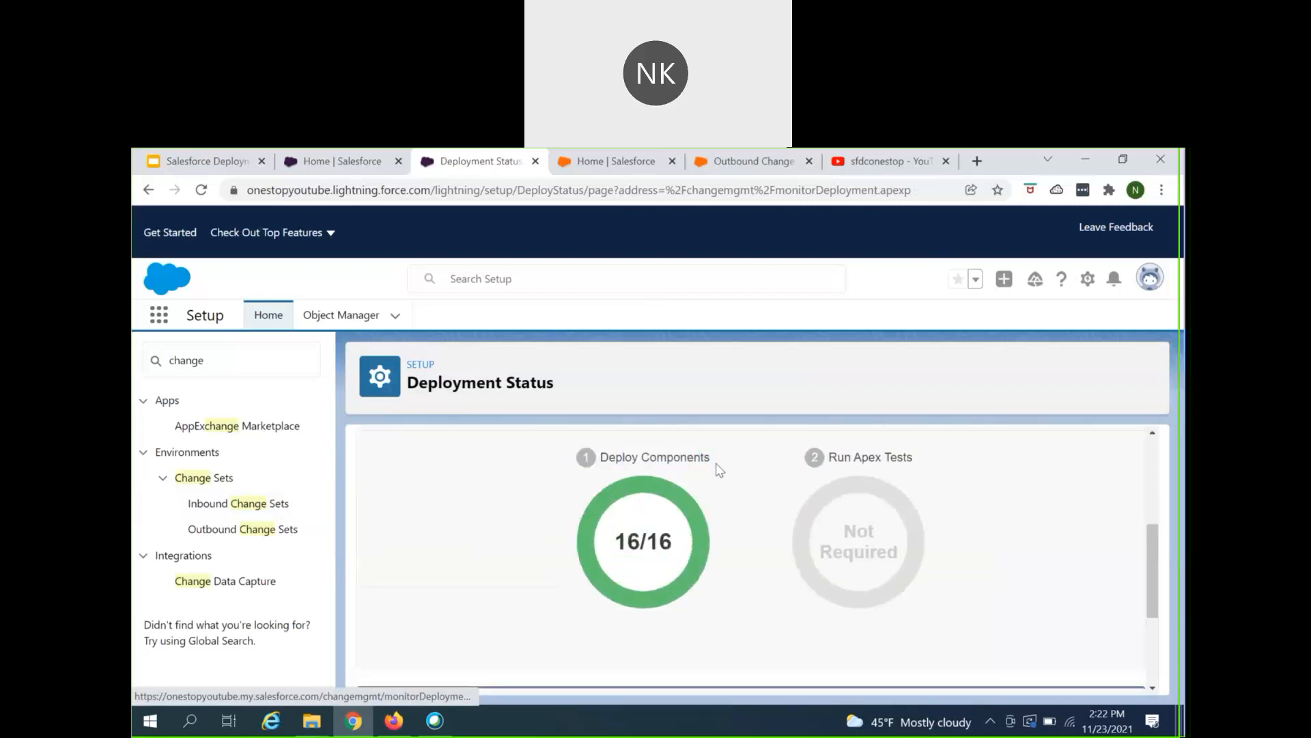
Step: Examine the Demo validation's status, component and Apex test progress, and the Failed and Succeeded deployment lists
scroll(746, 544, "down", 3)
scroll(733, 586, "up", 3)
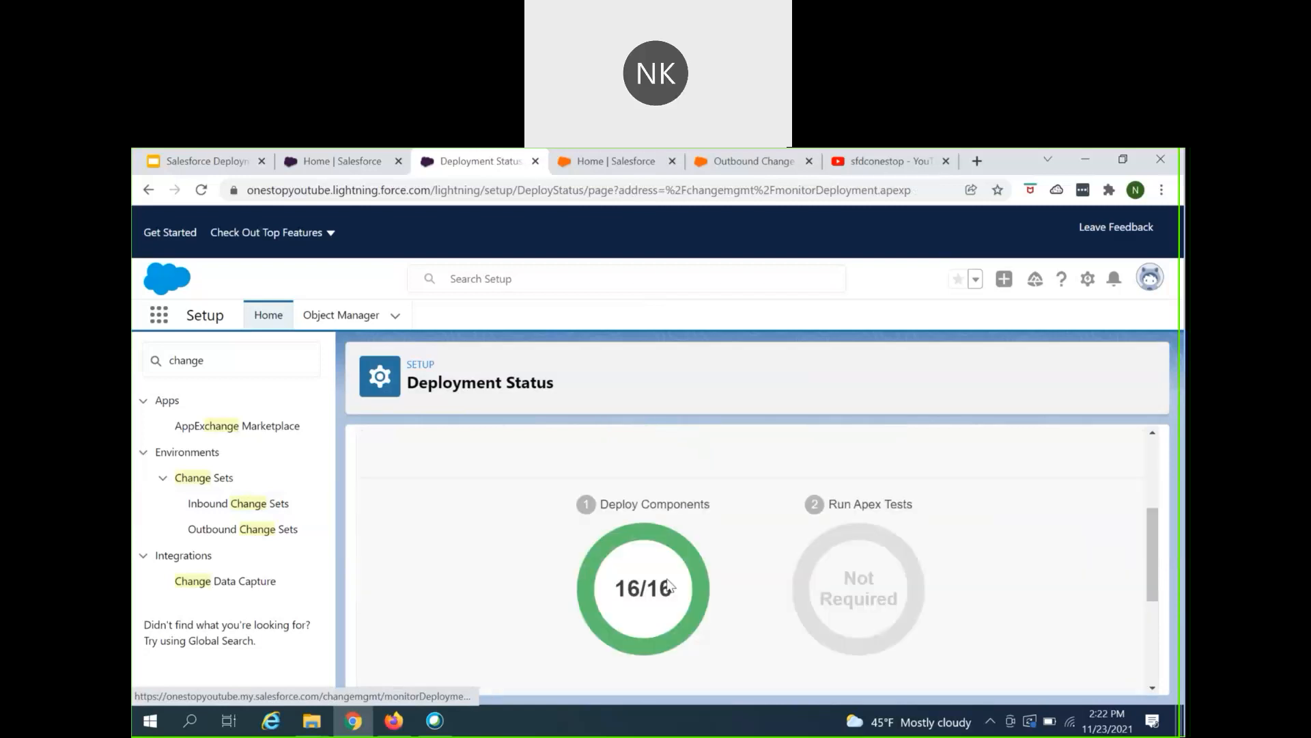
scroll(624, 577, "up", 2)
scroll(608, 615, "down", 3)
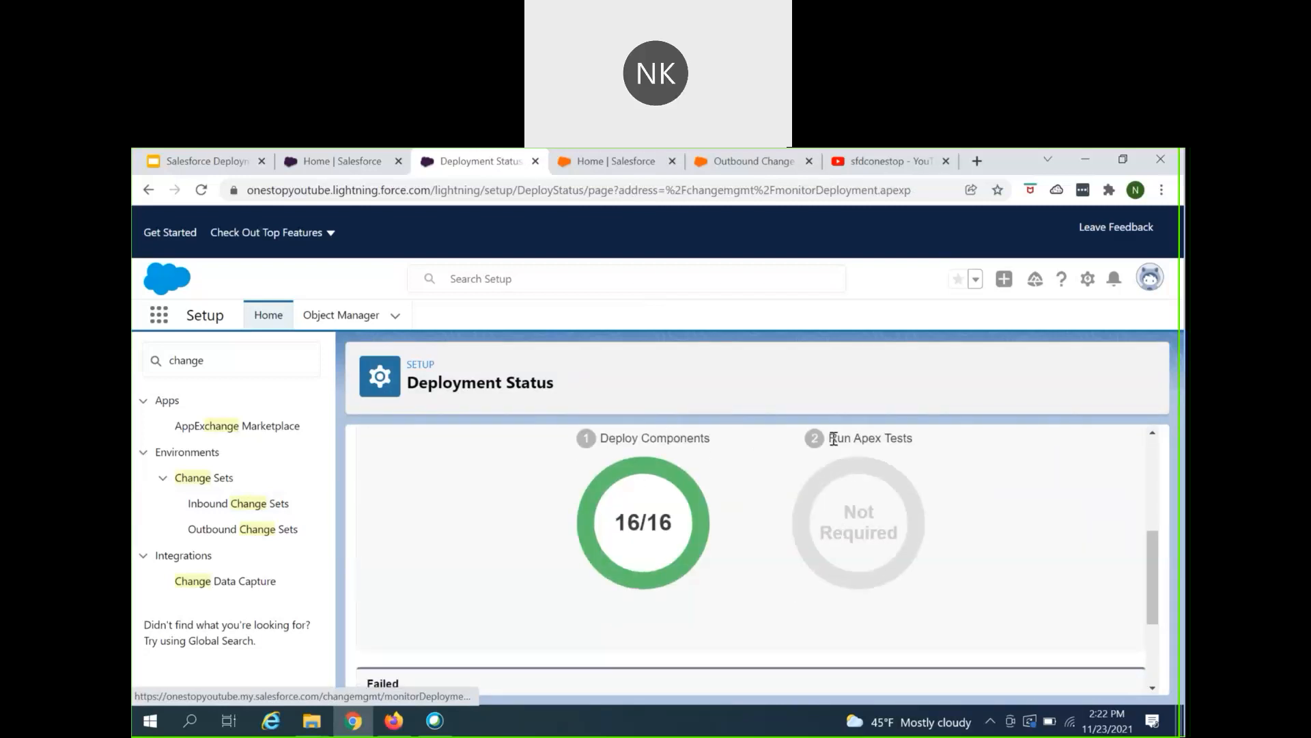
left_click_drag(833, 438, 919, 441)
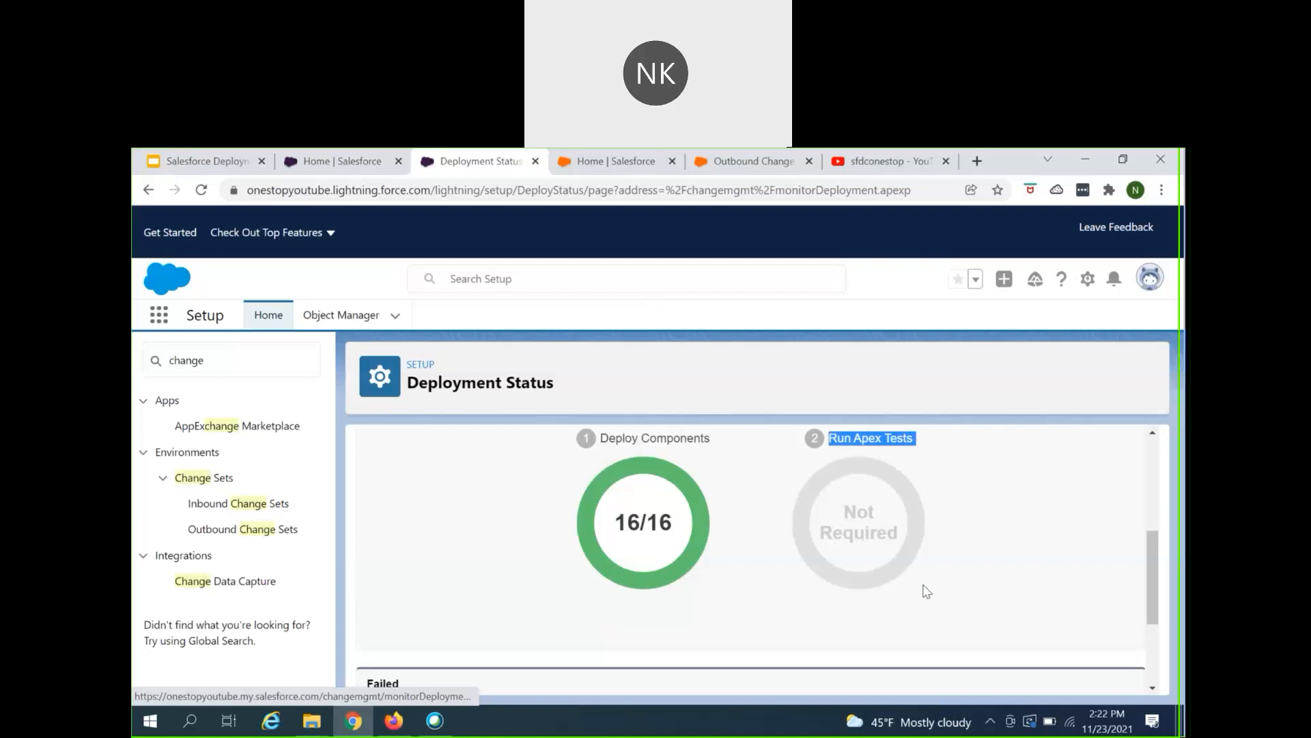
scroll(927, 594, "up", 1)
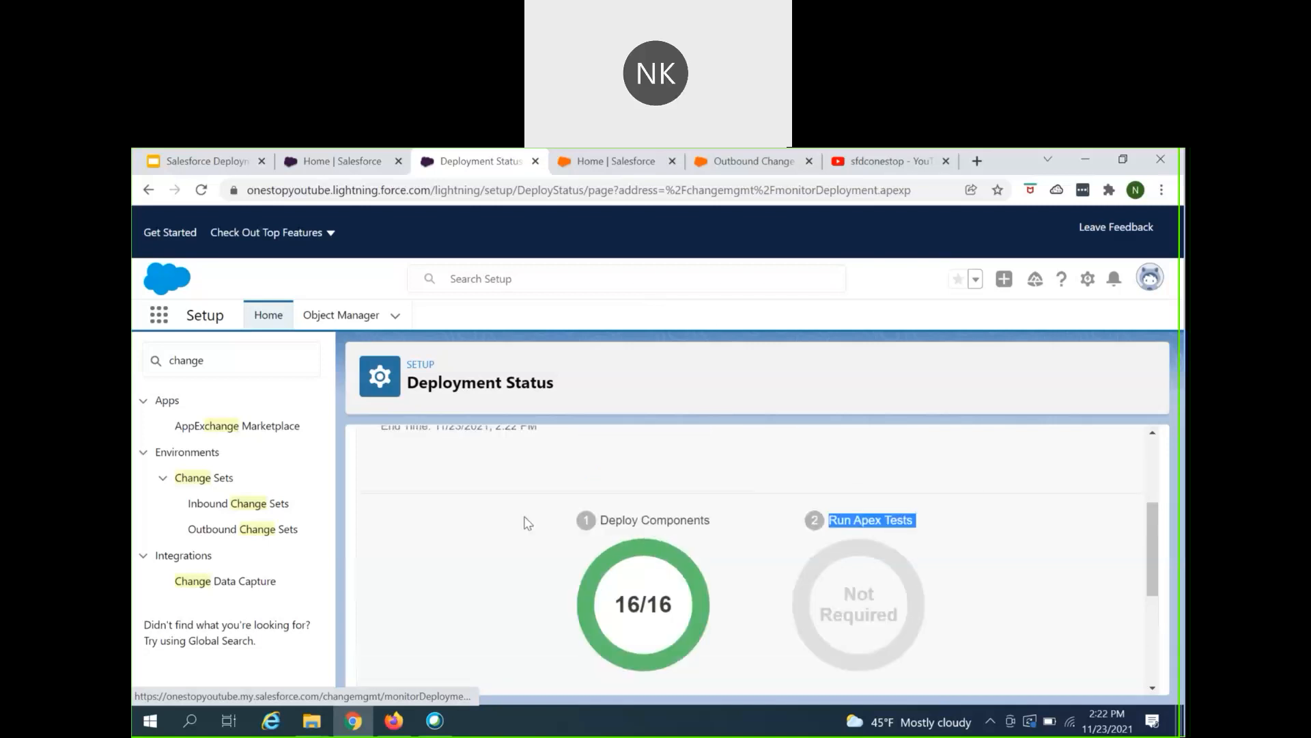
scroll(470, 573, "up", 1)
scroll(471, 574, "up", 1)
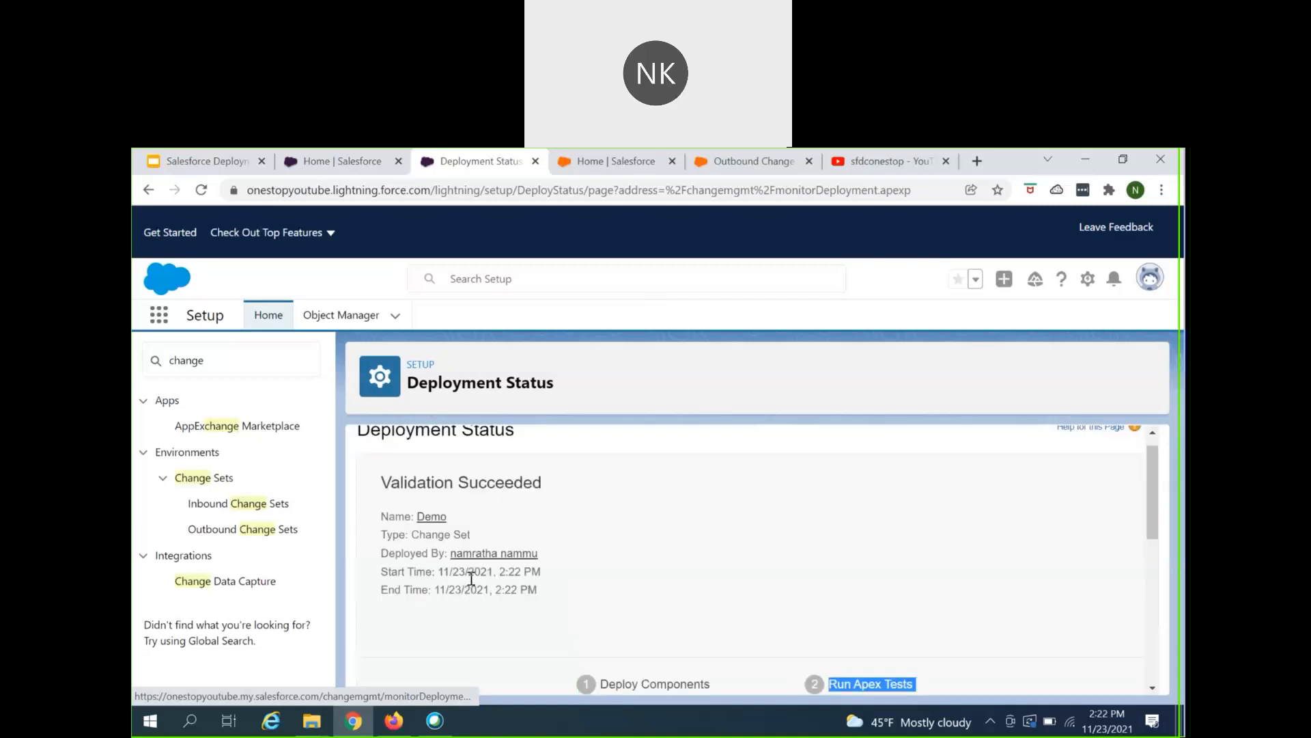
scroll(492, 592, "down", 4)
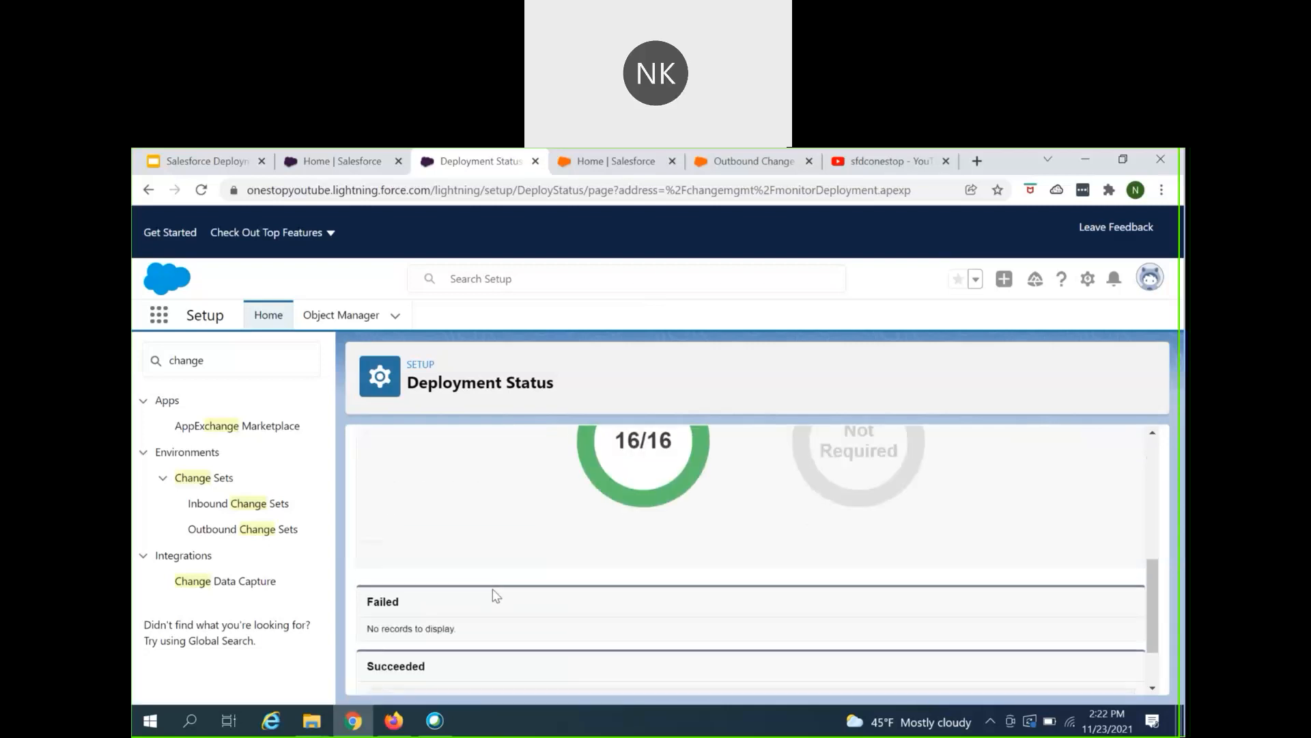
scroll(493, 593, "up", 3)
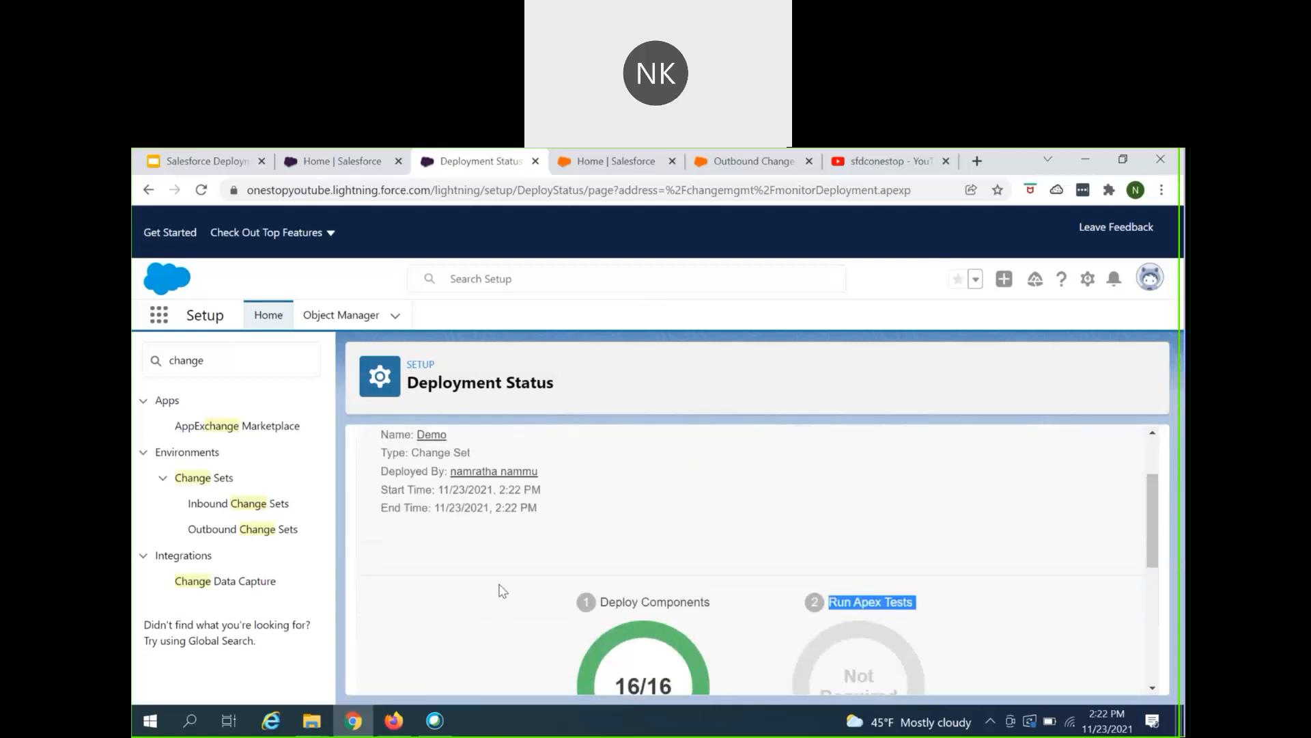
scroll(502, 593, "down", 1)
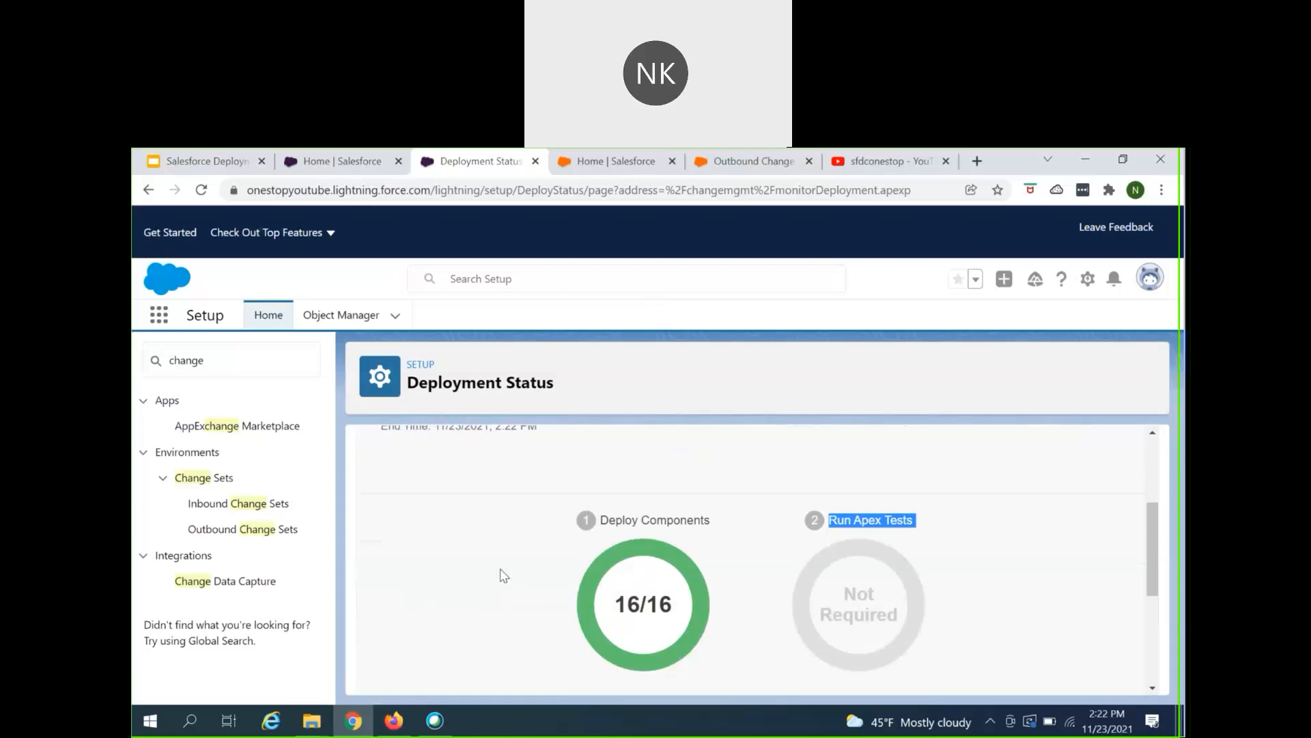
scroll(476, 594, "up", 1)
scroll(476, 598, "up", 2)
scroll(477, 591, "down", 2)
scroll(477, 588, "up", 2)
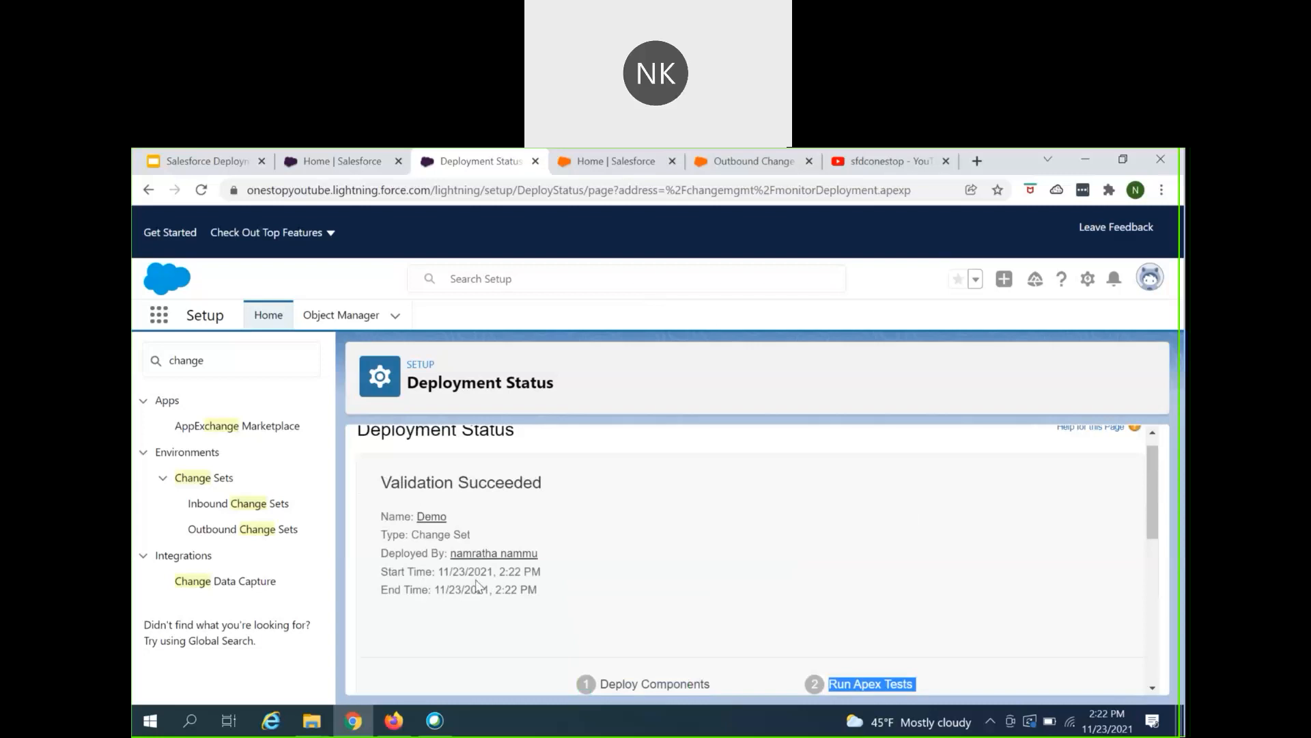
scroll(476, 586, "down", 3)
left_click(497, 579)
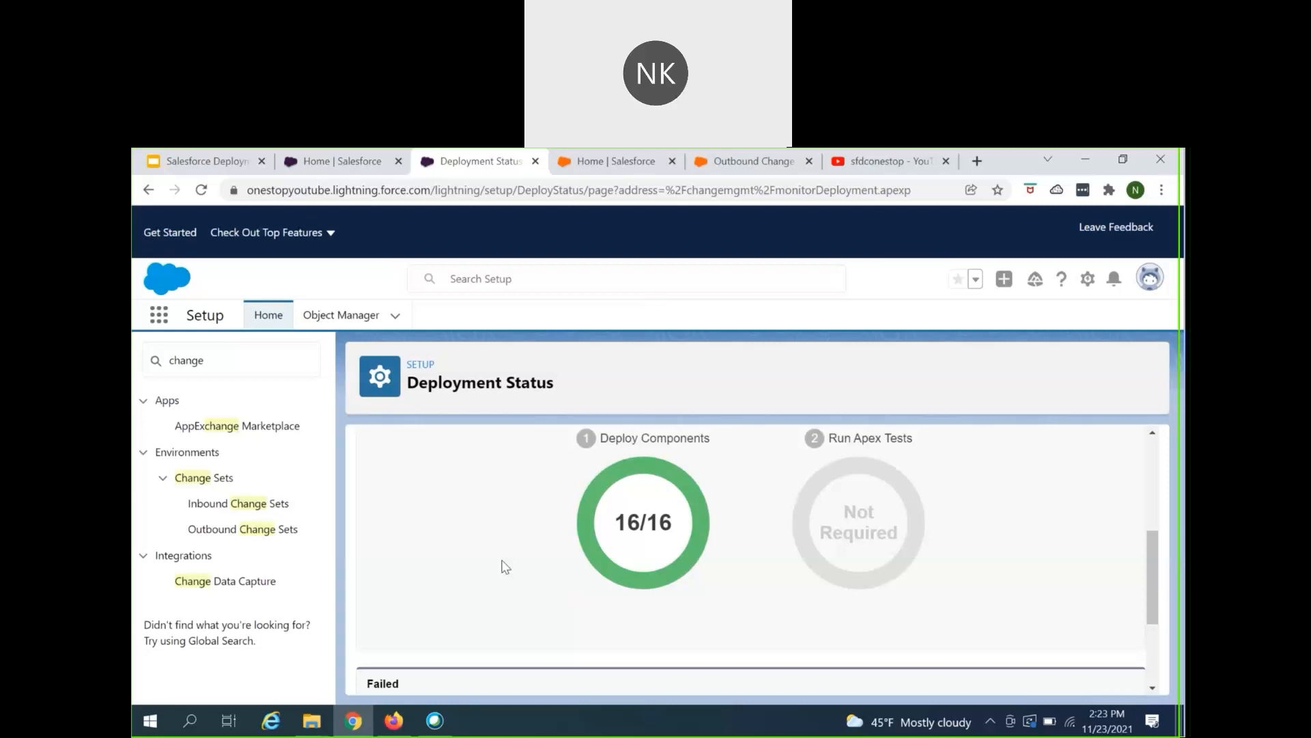
scroll(515, 577, "down", 3)
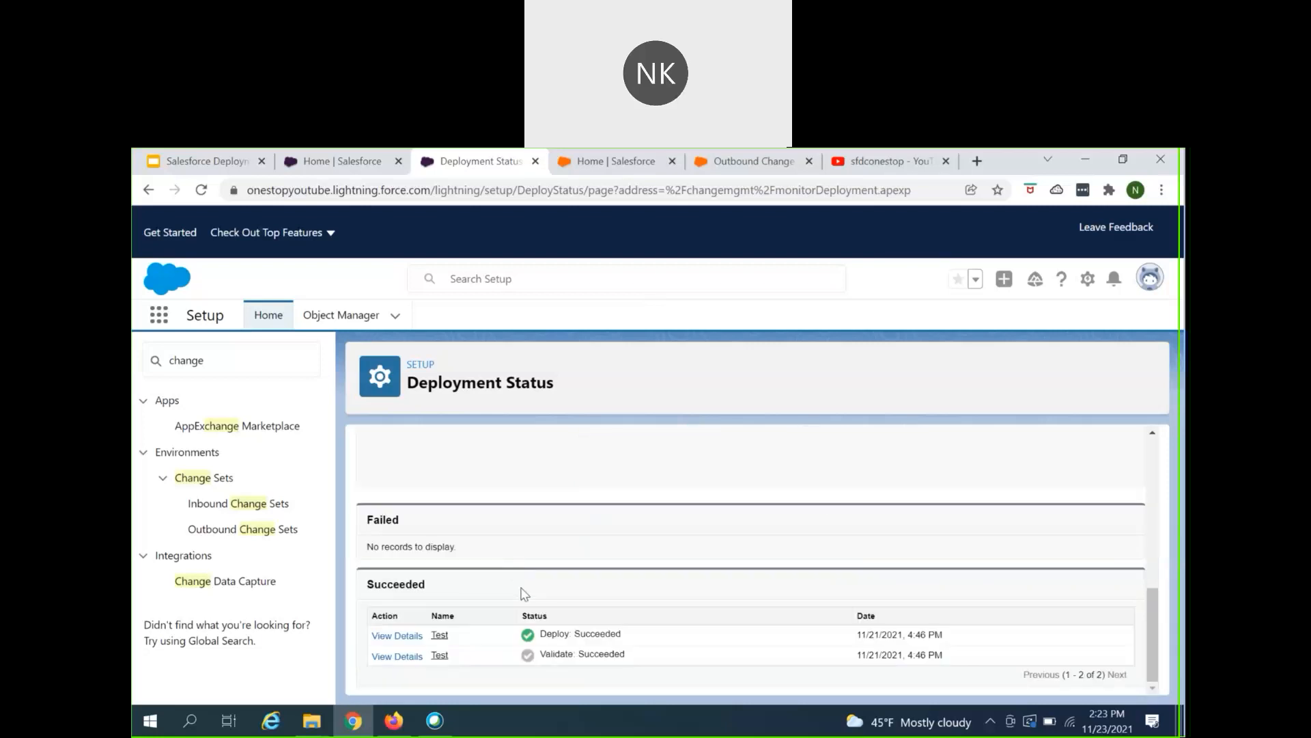
scroll(525, 597, "up", 6)
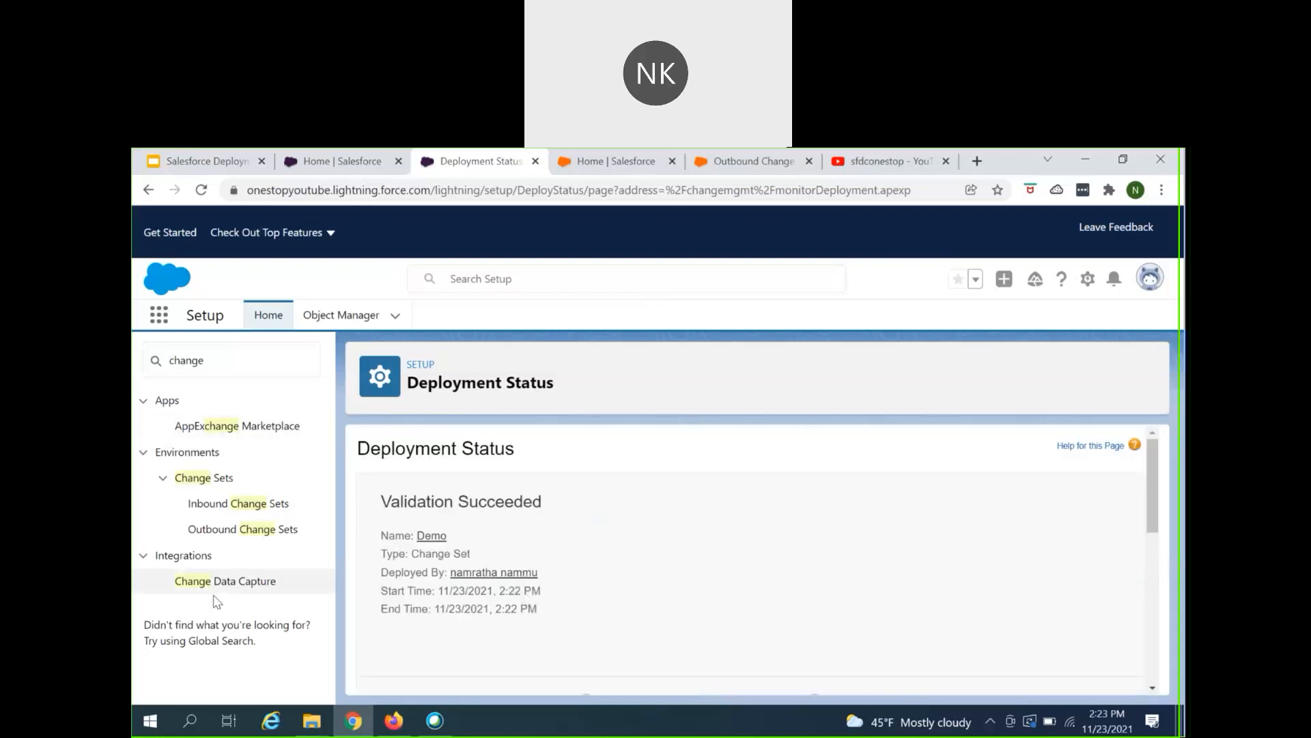
Step: Deploy the Demo change set from Inbound Change Sets with the Default test option and accept the overwrite warning
left_click(247, 509)
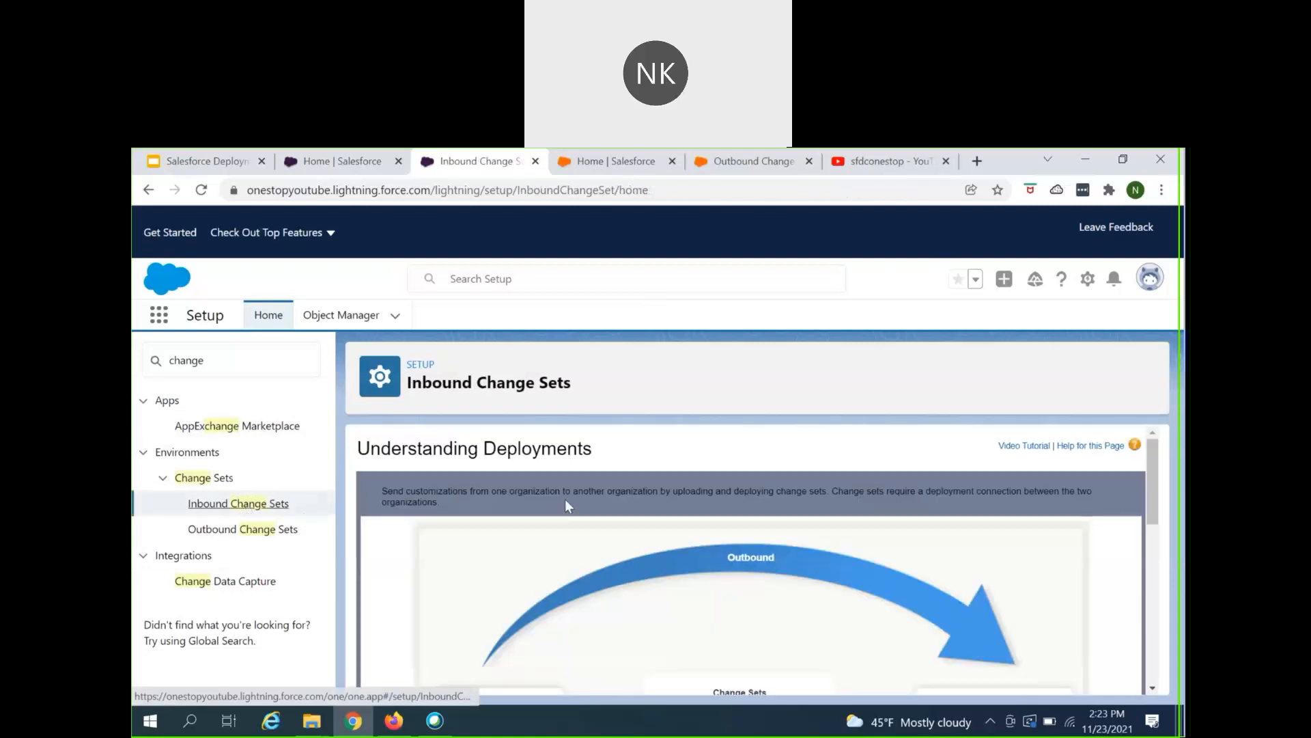
scroll(475, 656, "down", 10)
left_click(388, 662)
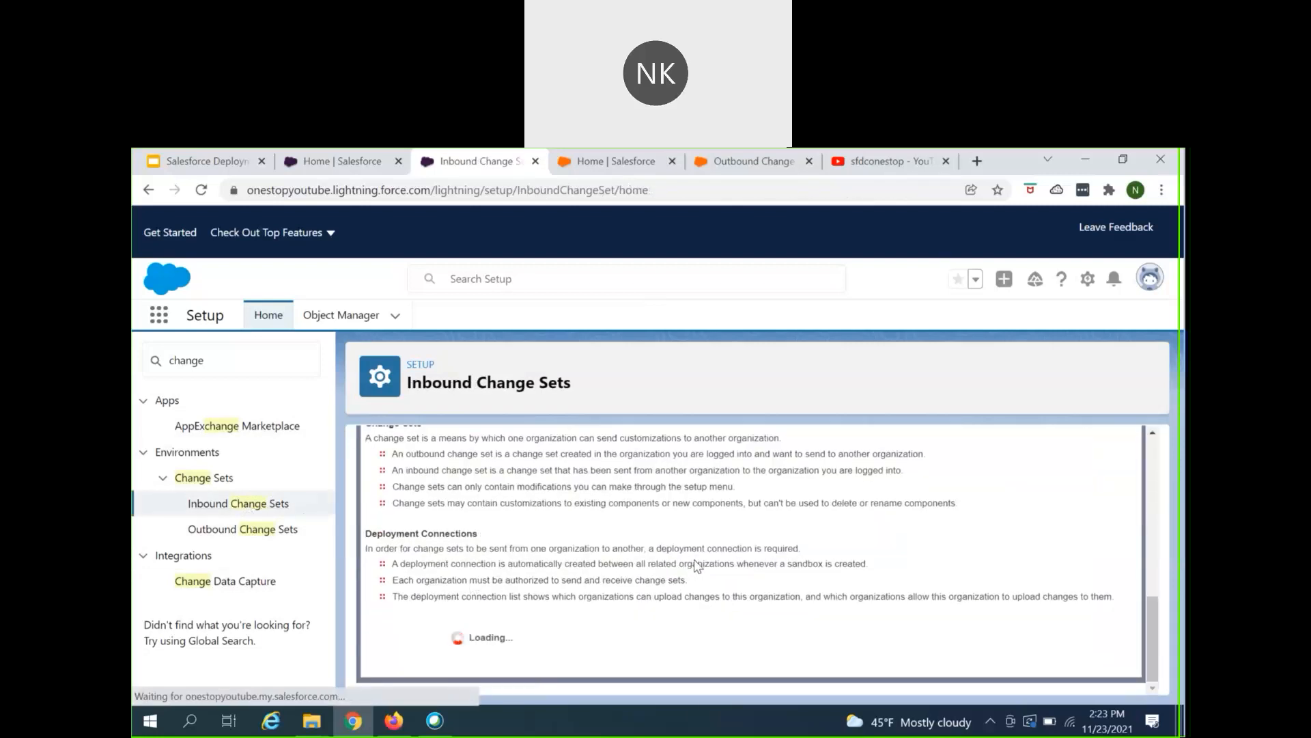
scroll(686, 549, "down", 3)
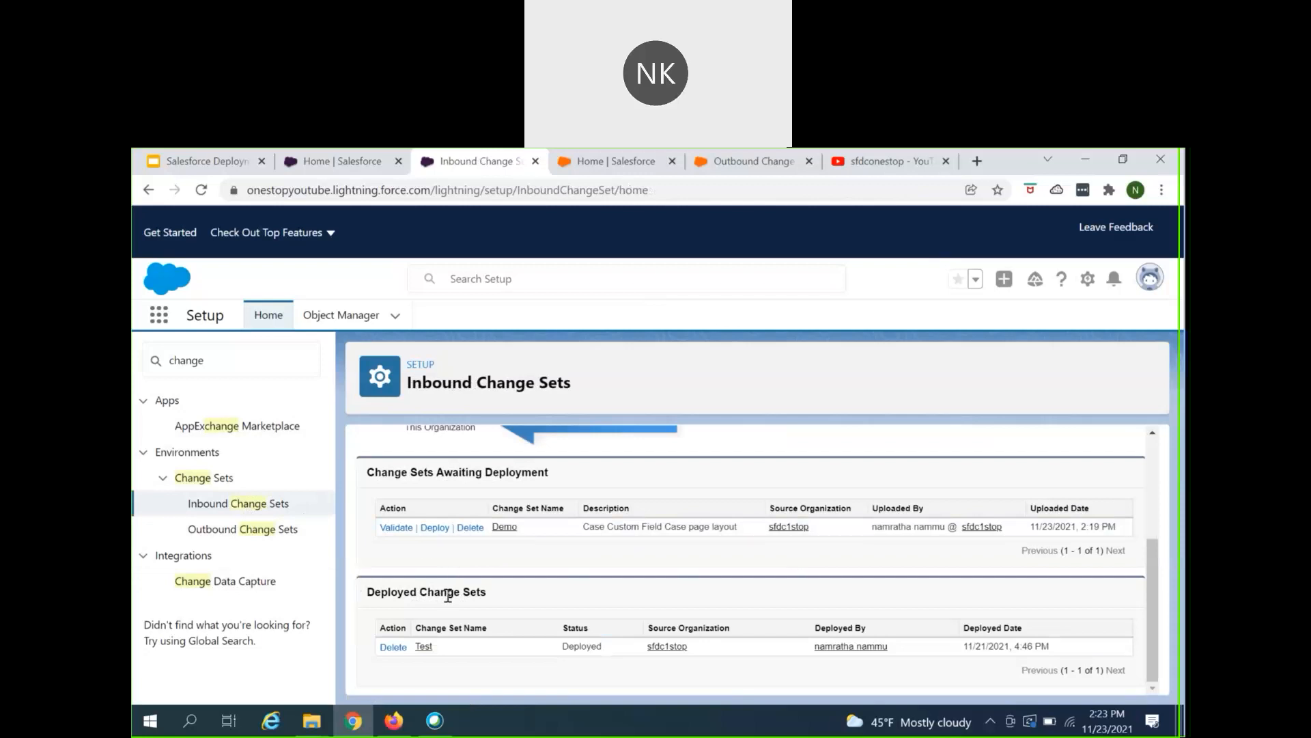
left_click(435, 527)
scroll(683, 506, "down", 1)
left_click(623, 491)
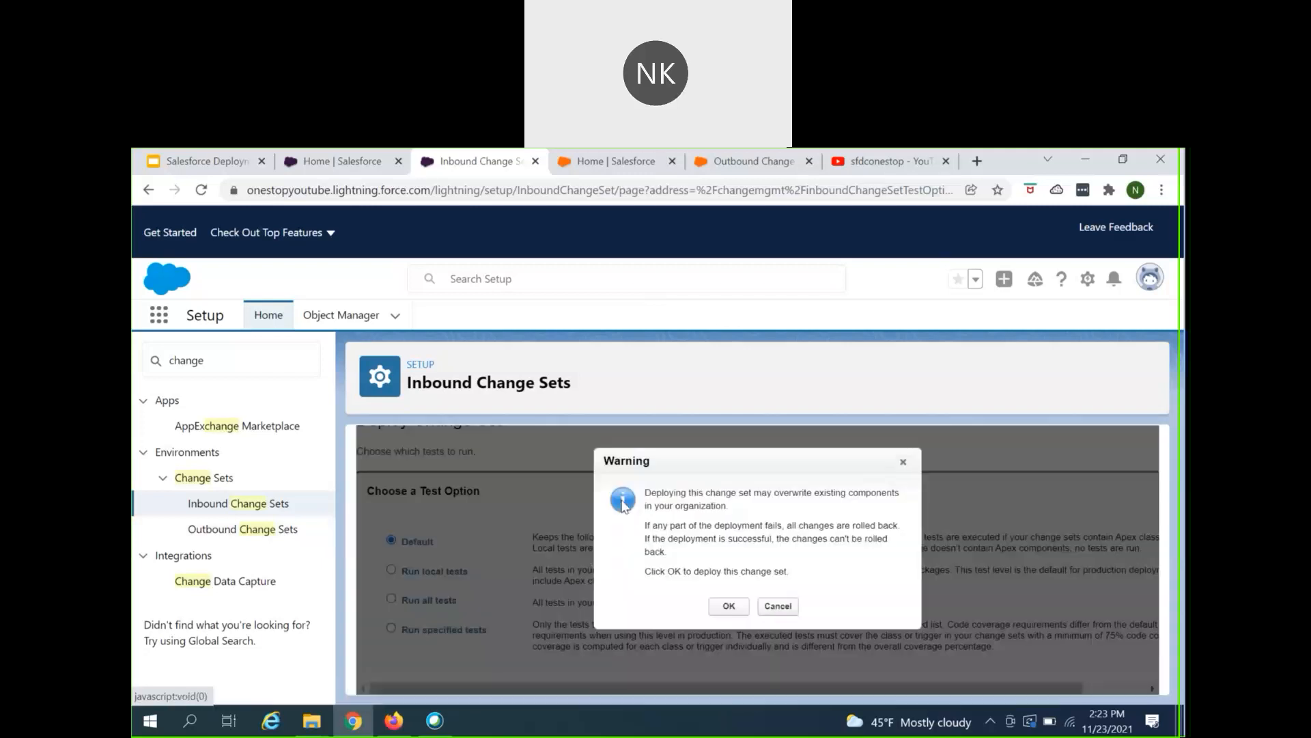
left_click(729, 607)
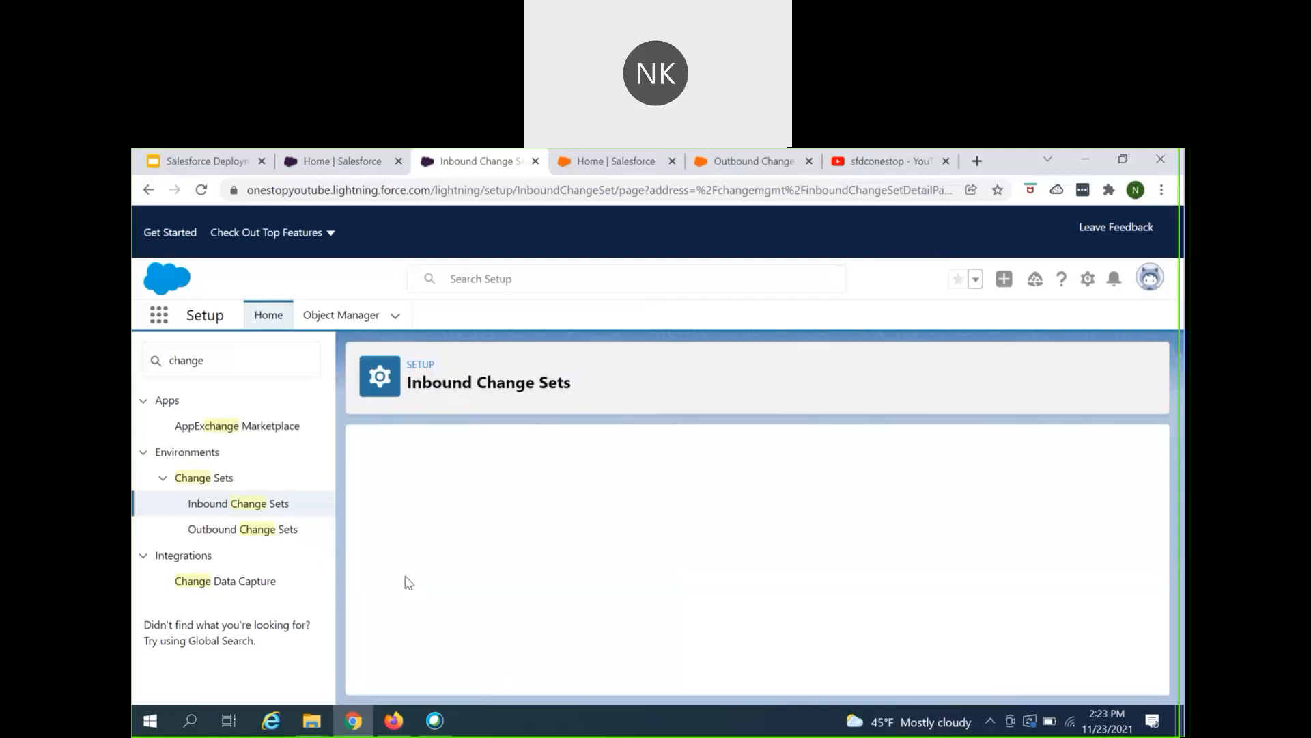
Step: Review the Demo change set's details and its validation entry in the Deployment History
scroll(430, 585, "down", 1)
scroll(430, 585, "down", 1)
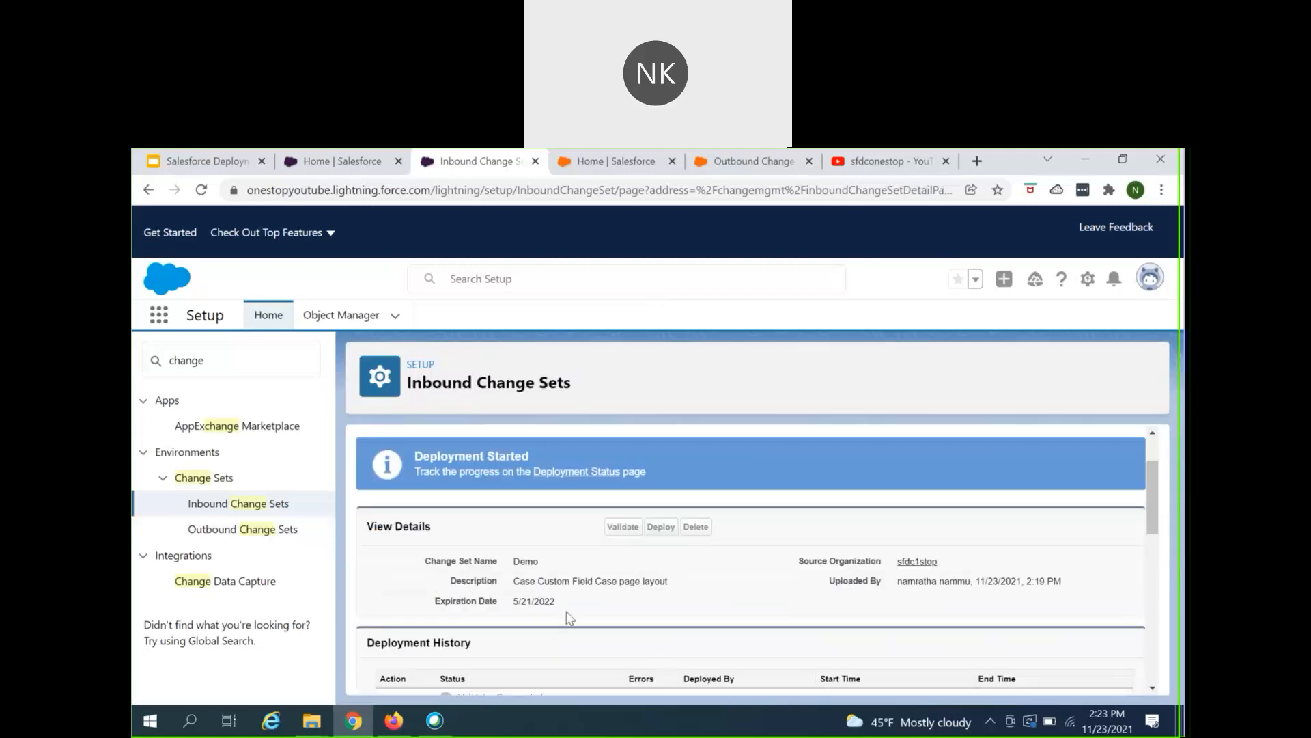
scroll(567, 618, "down", 2)
scroll(567, 618, "up", 1)
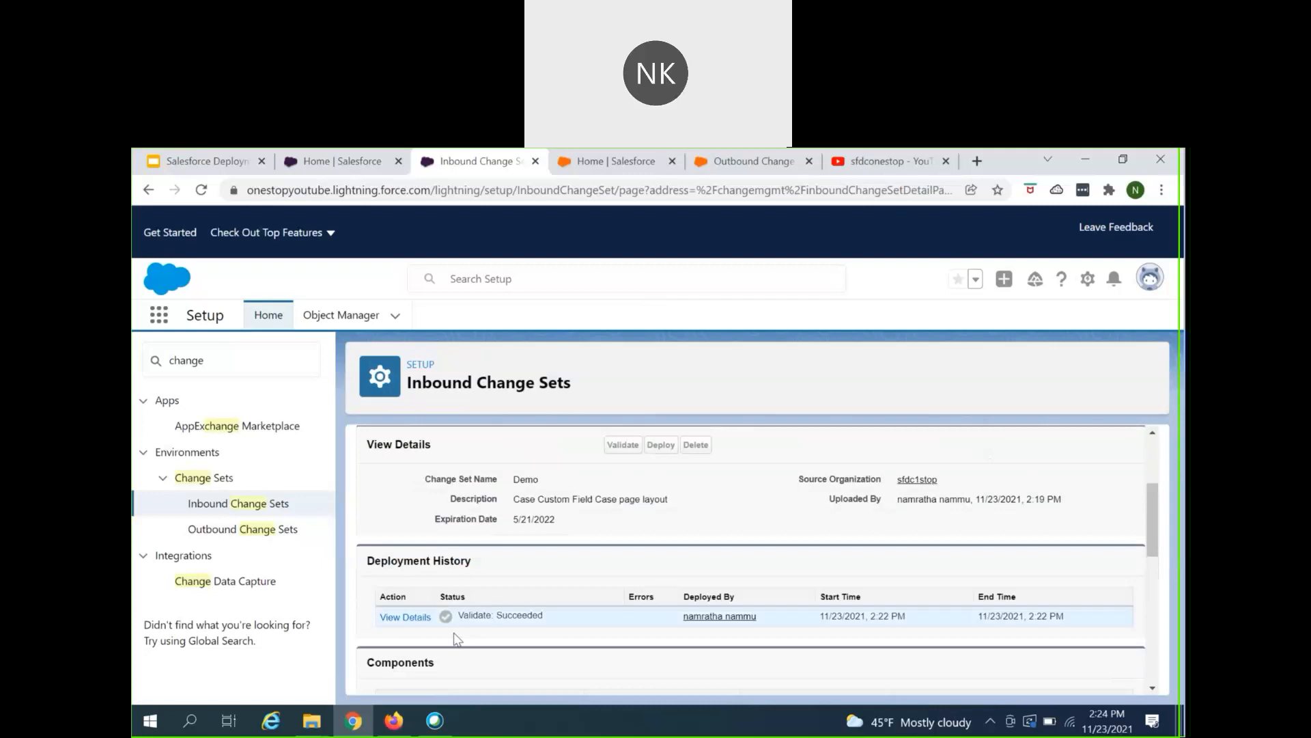
left_click_drag(456, 616, 558, 620)
scroll(594, 618, "up", 1)
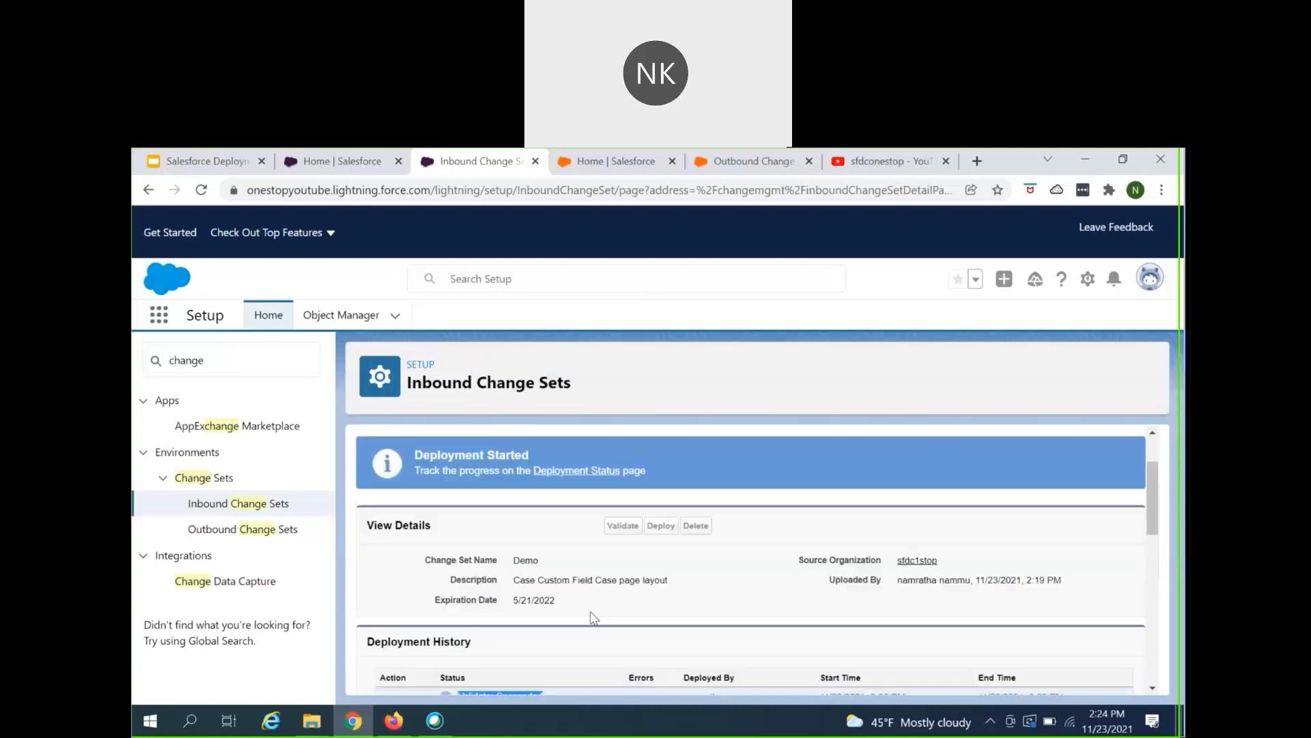
Step: Open the Deployment Status page and check the status of the Demo deployment
scroll(593, 617, "up", 1)
left_click(577, 559)
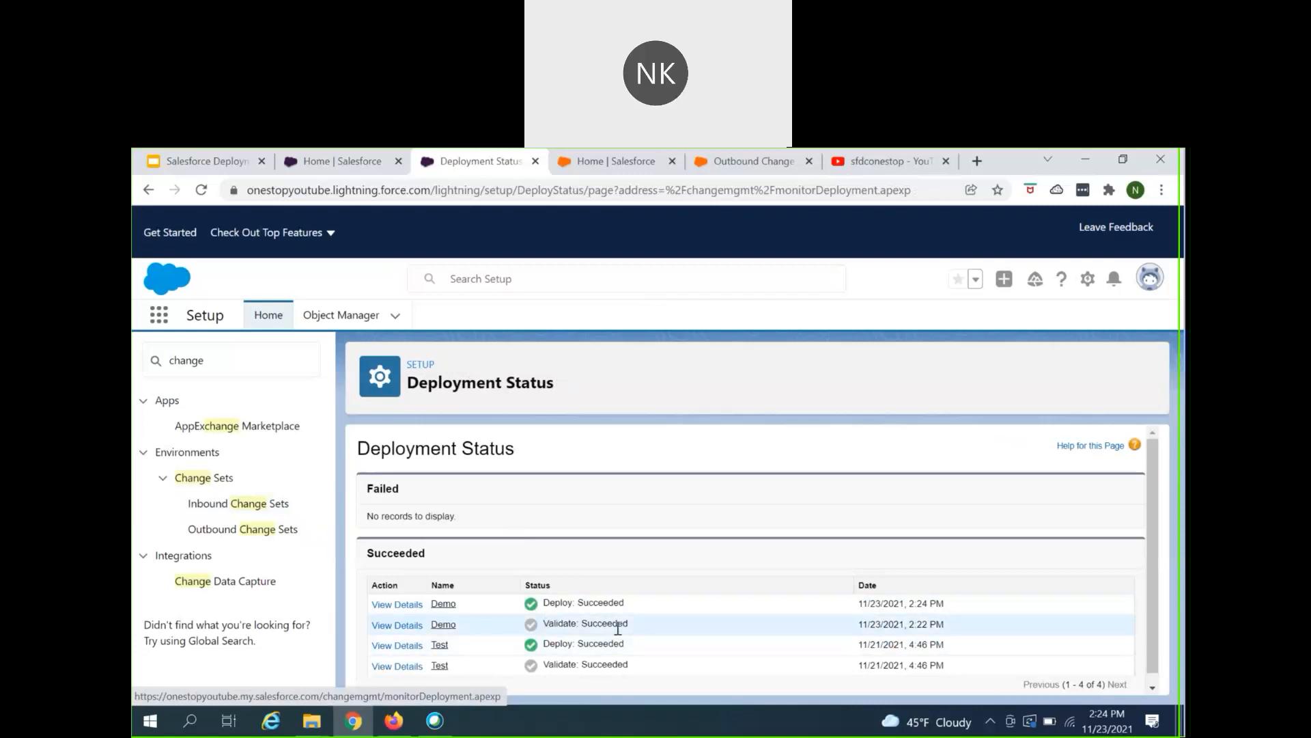
left_click_drag(576, 602, 629, 605)
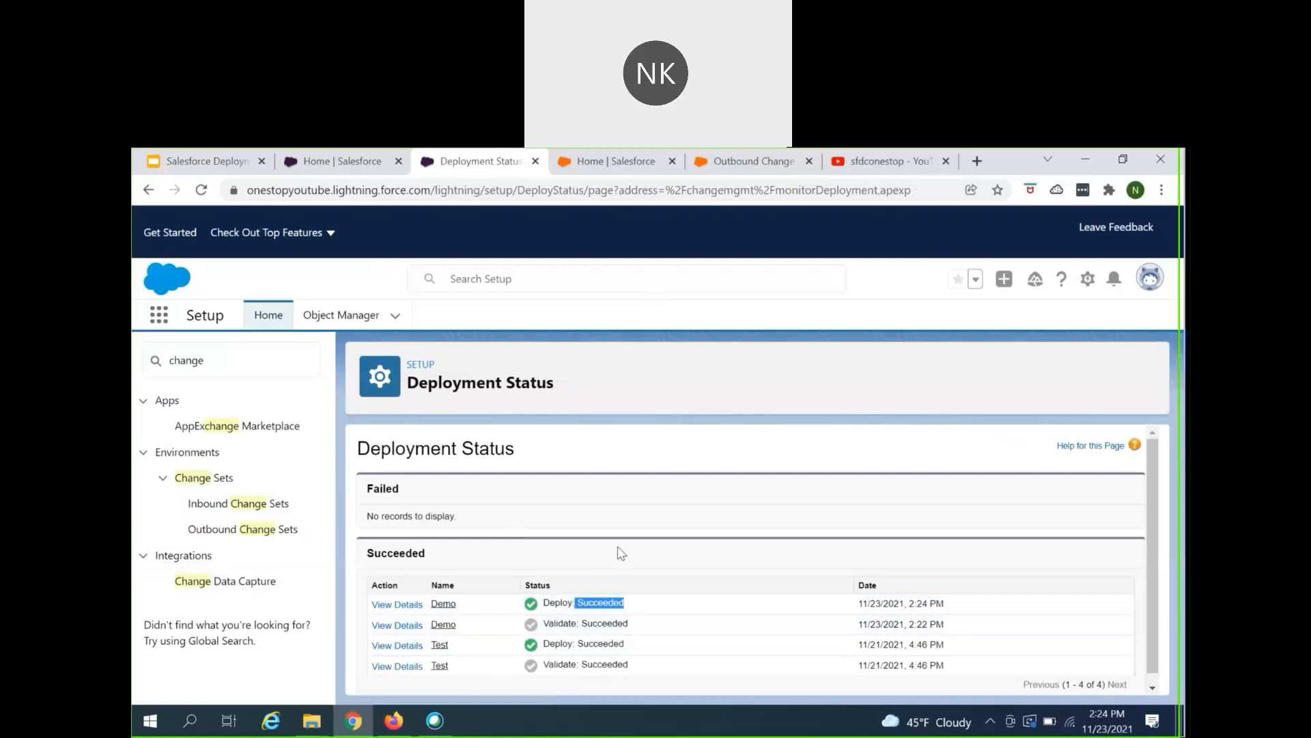
Step: Find the Case object in Object Manager with "case", open its Fields & Relationships and dismiss the New Admin Settings pop-up
left_click(357, 319)
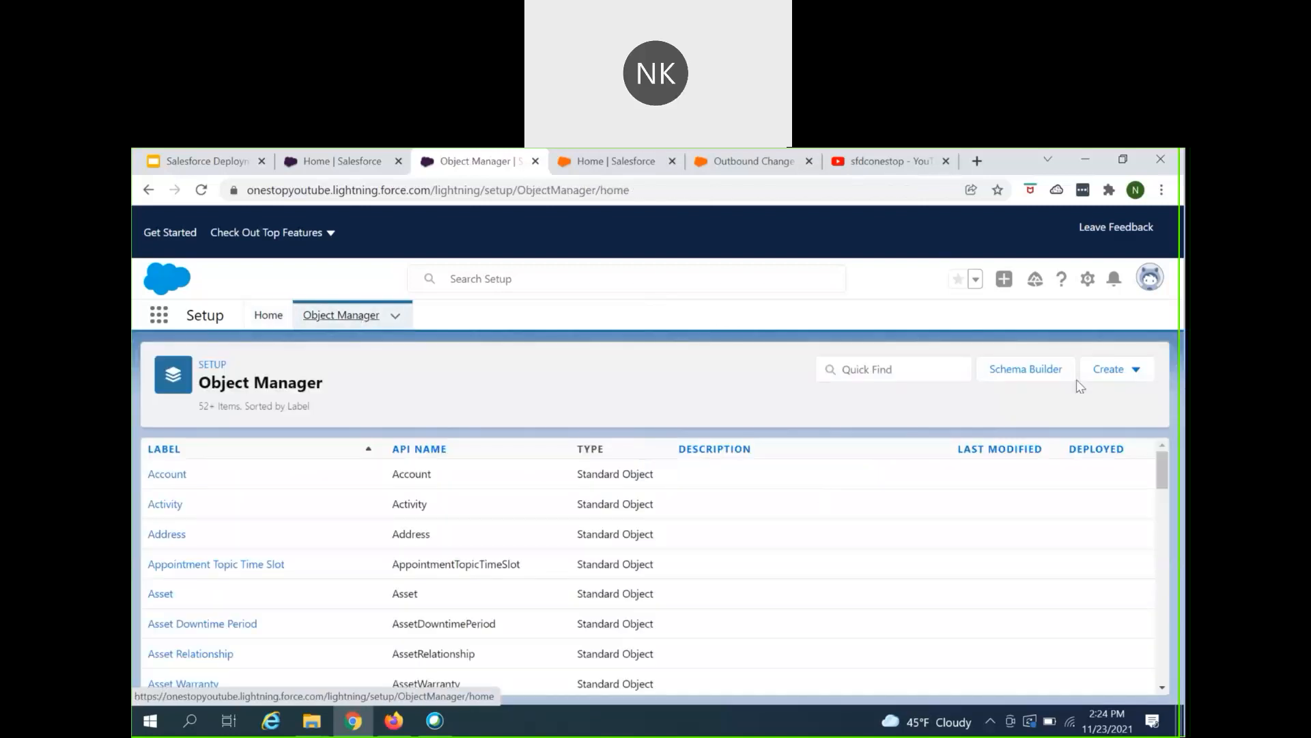
left_click(870, 373)
type("cas")
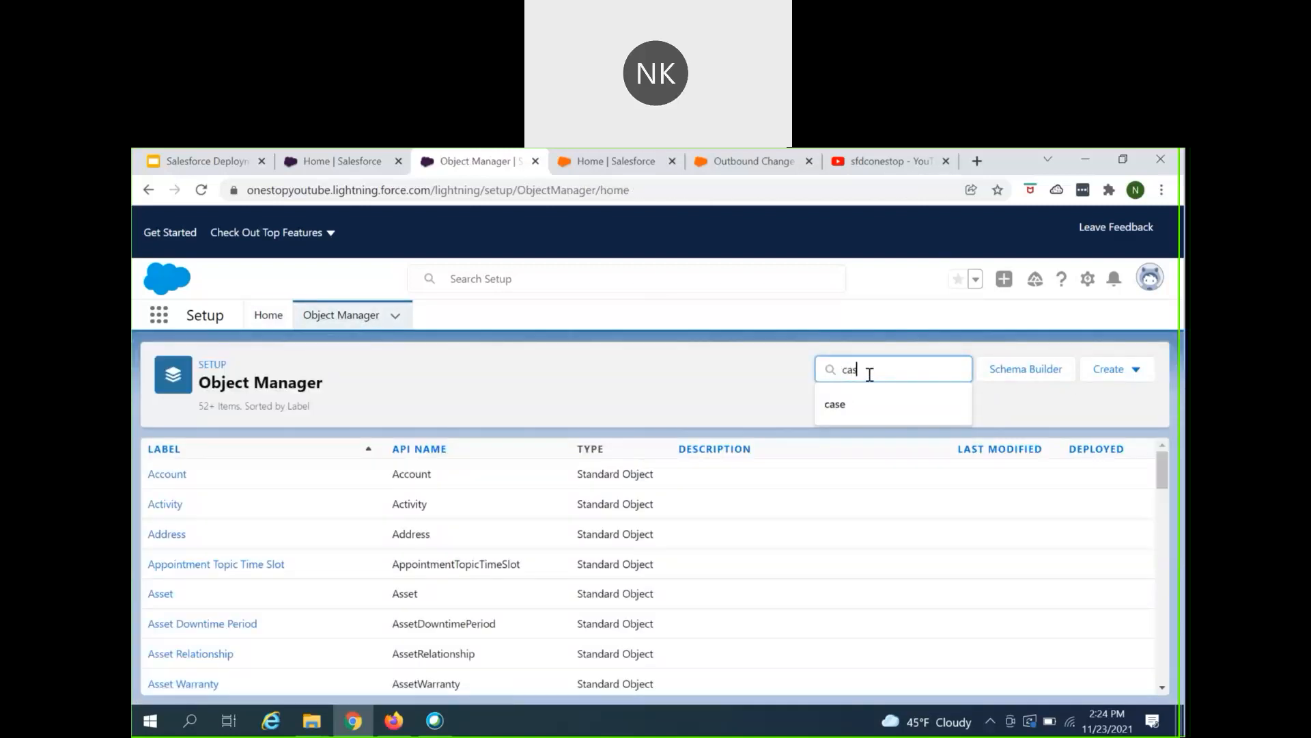
type("e")
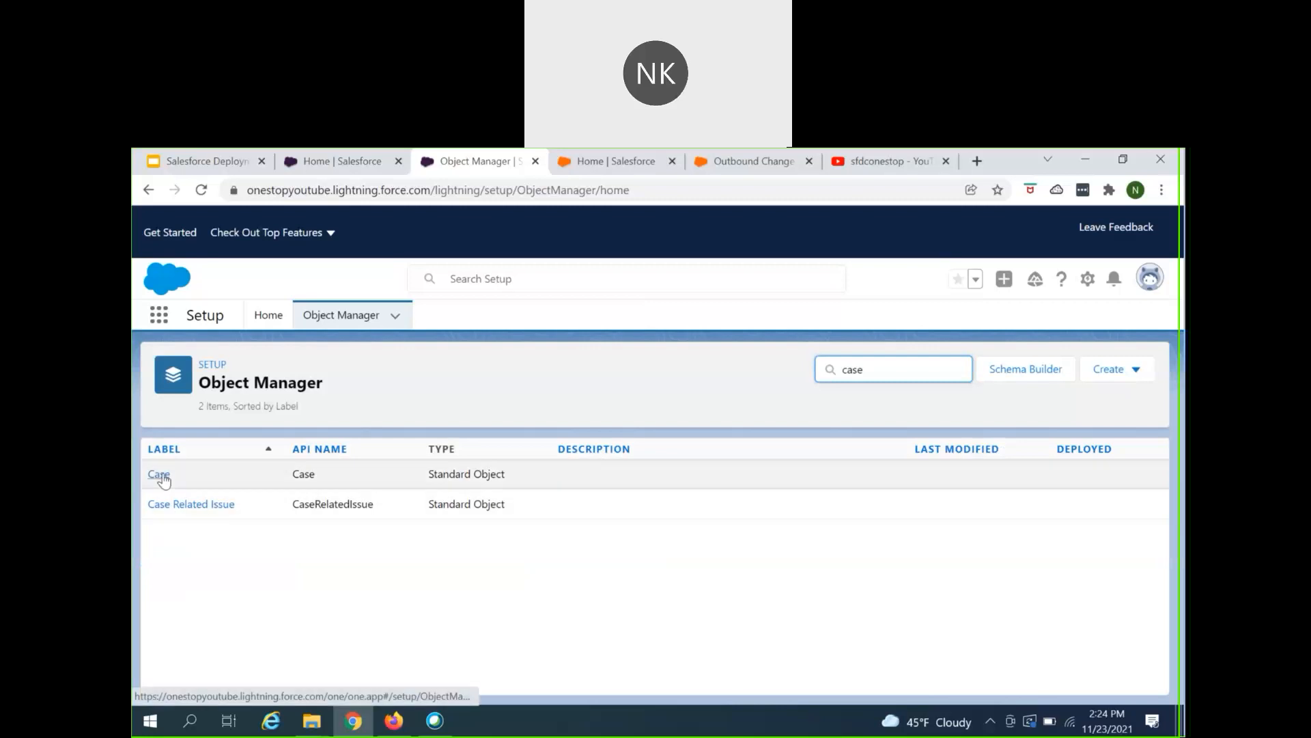
left_click(160, 476)
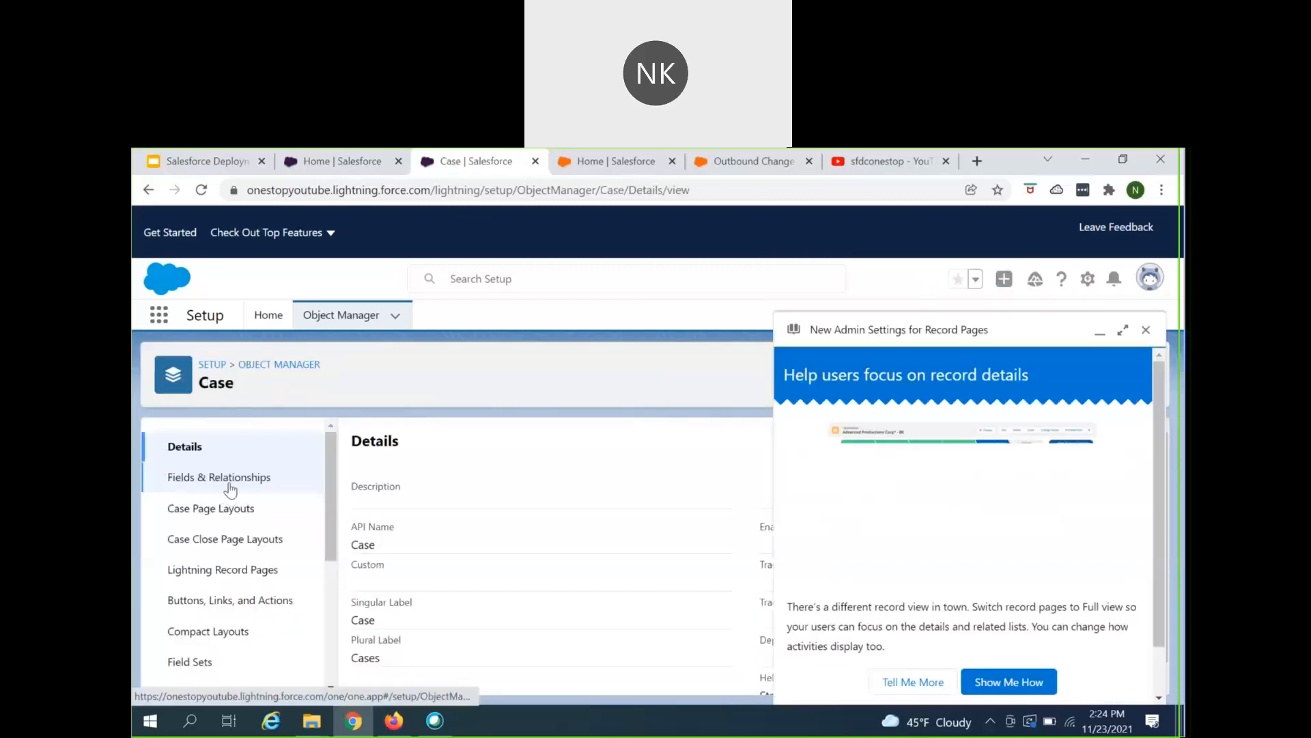
left_click(231, 486)
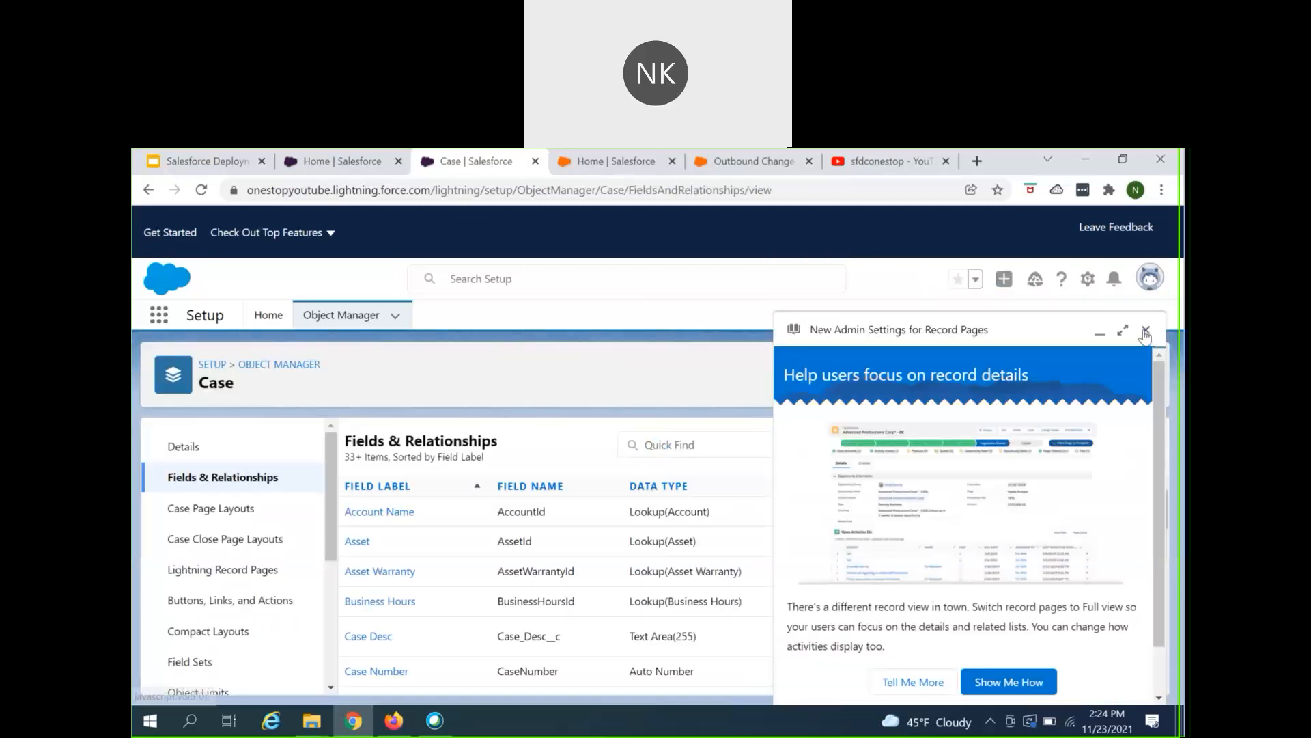
left_click(1146, 333)
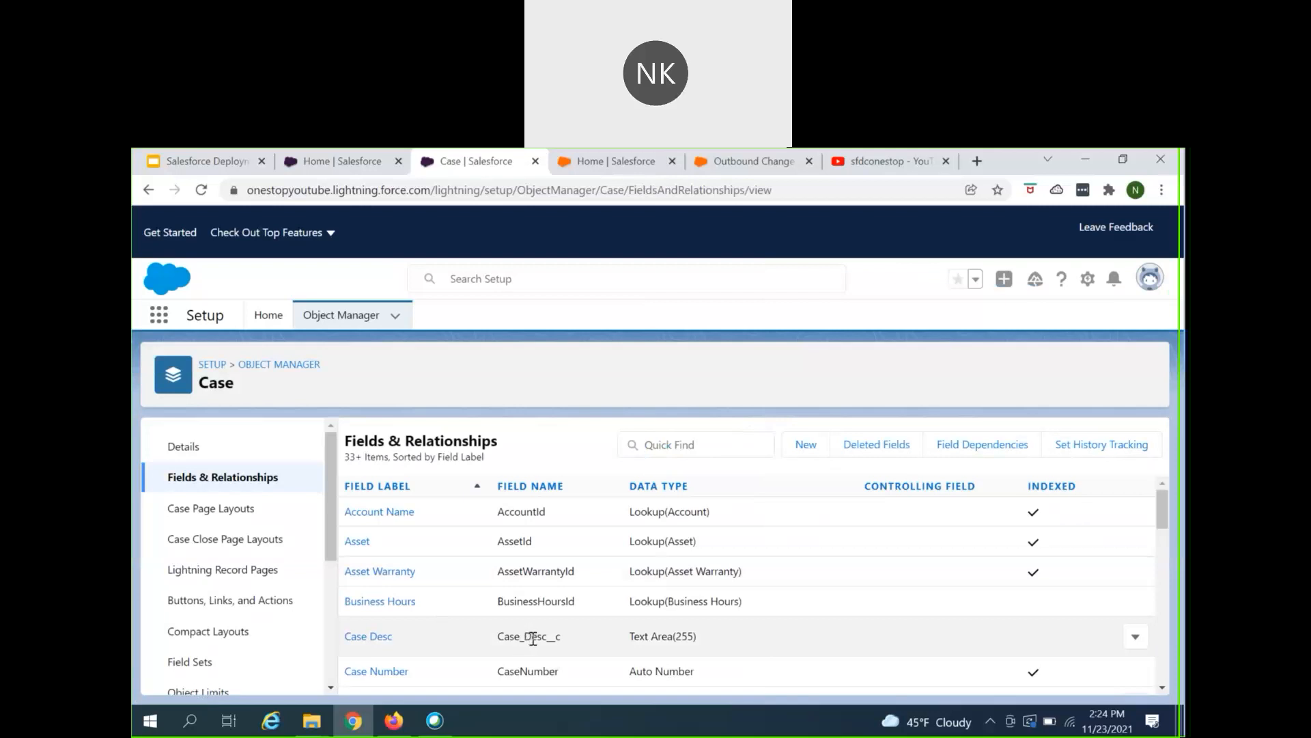
Step: Check the Case field list for the deployed custom fields Case Desc and Escalated?
scroll(534, 638, "down", 3)
scroll(519, 654, "down", 10)
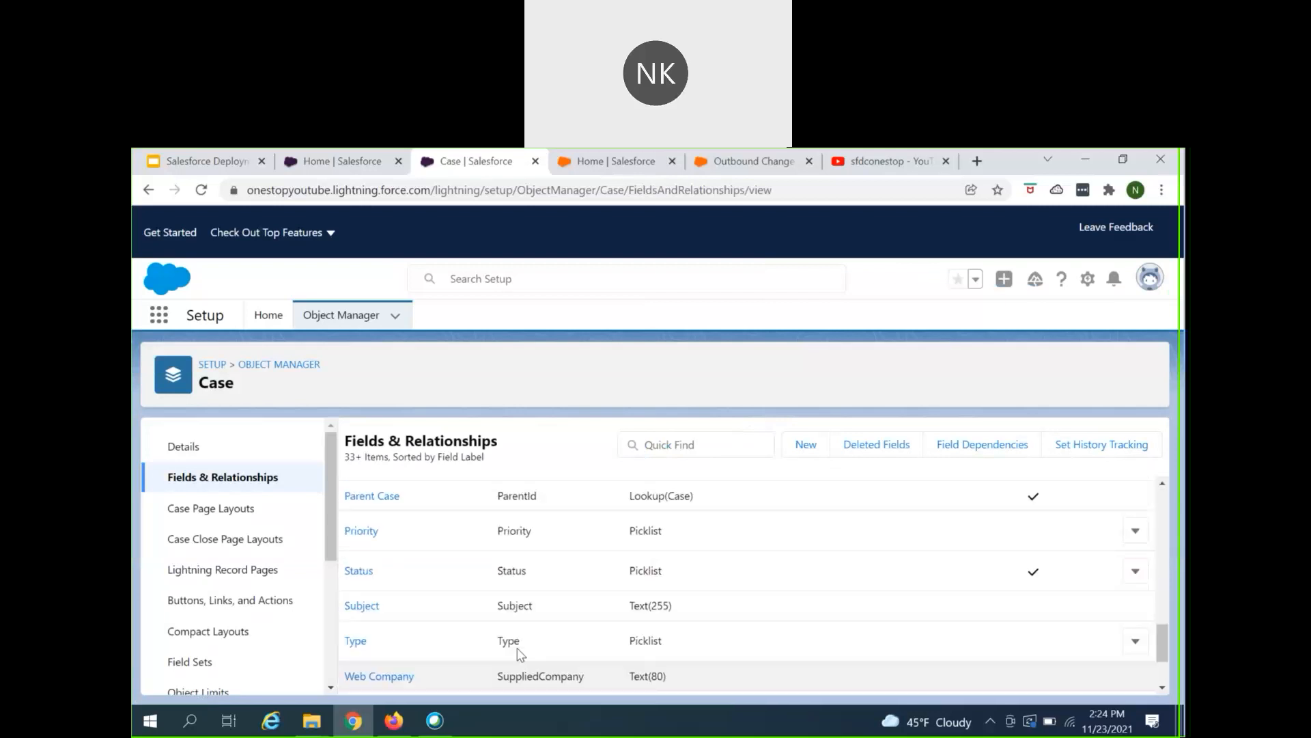
scroll(518, 647, "up", 3)
left_click_drag(498, 601, 554, 601)
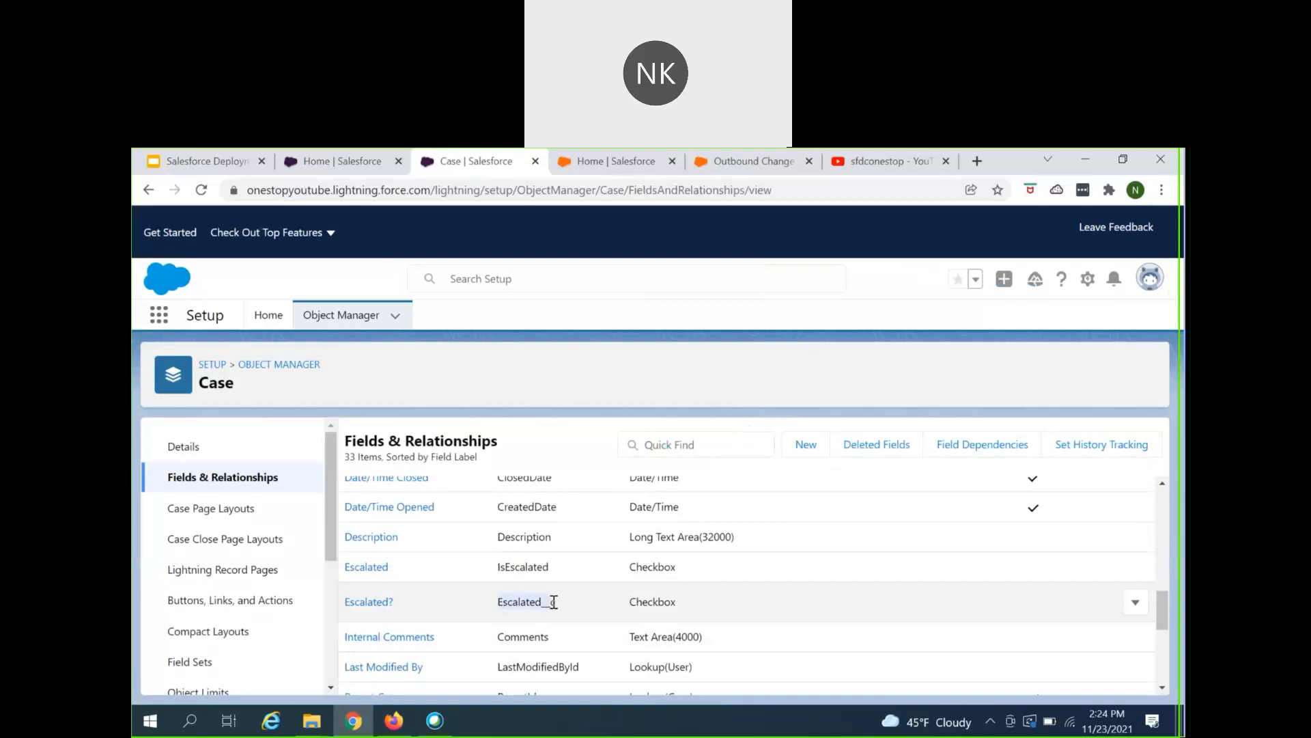
Step: Open the Case Layout page layout and check its Case Information section for Case Desc and Escalated?
left_click(232, 516)
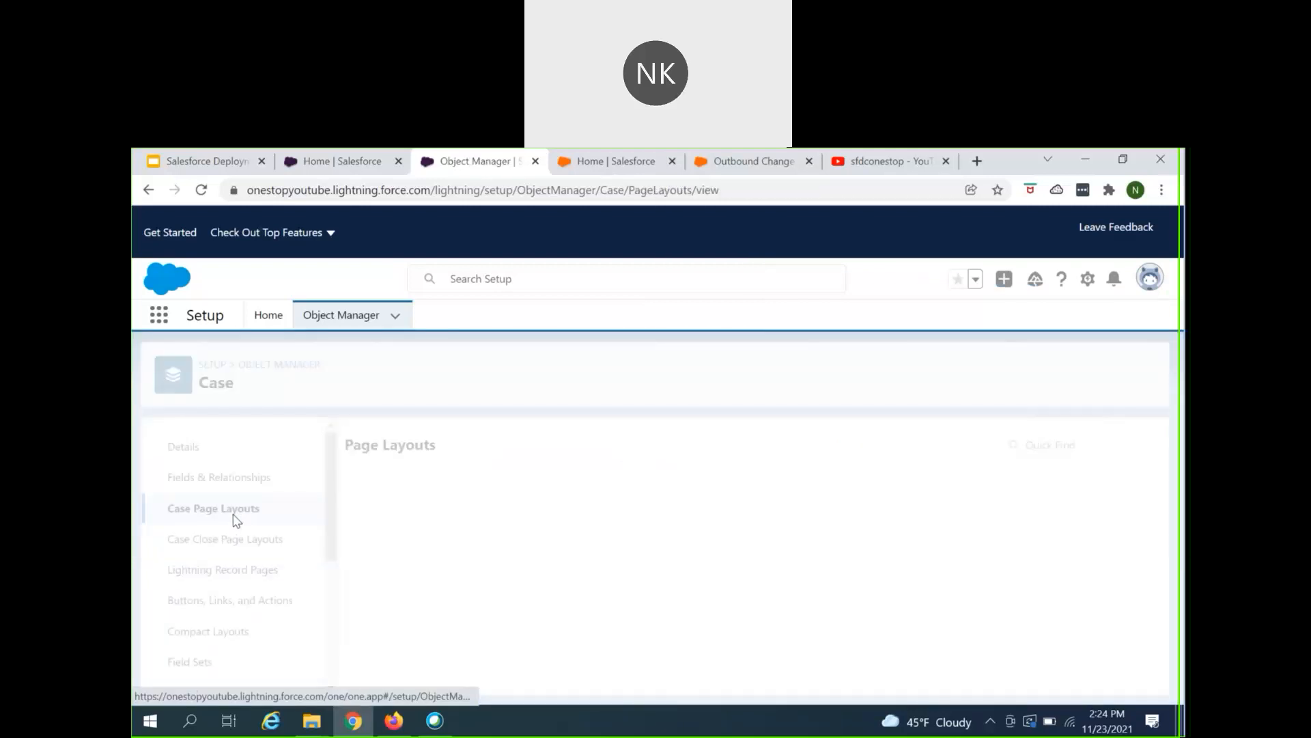
left_click(380, 521)
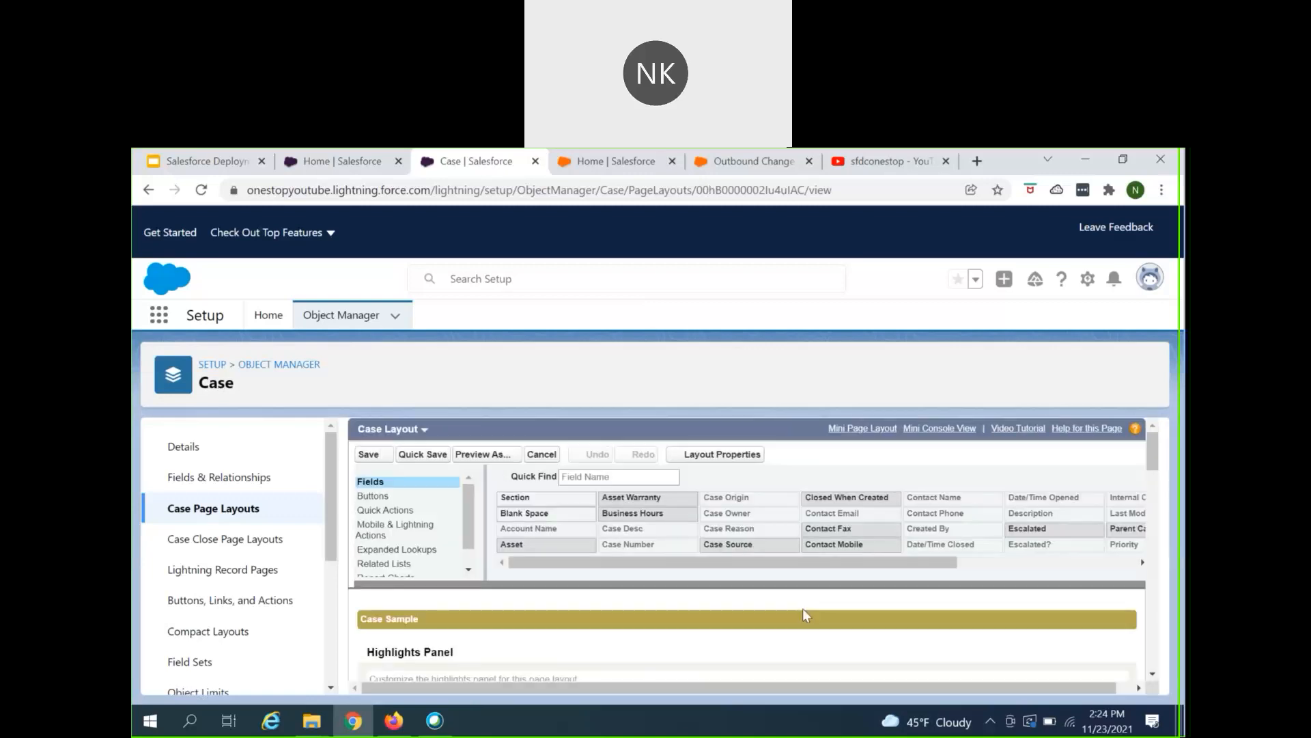
scroll(803, 615, "down", 3)
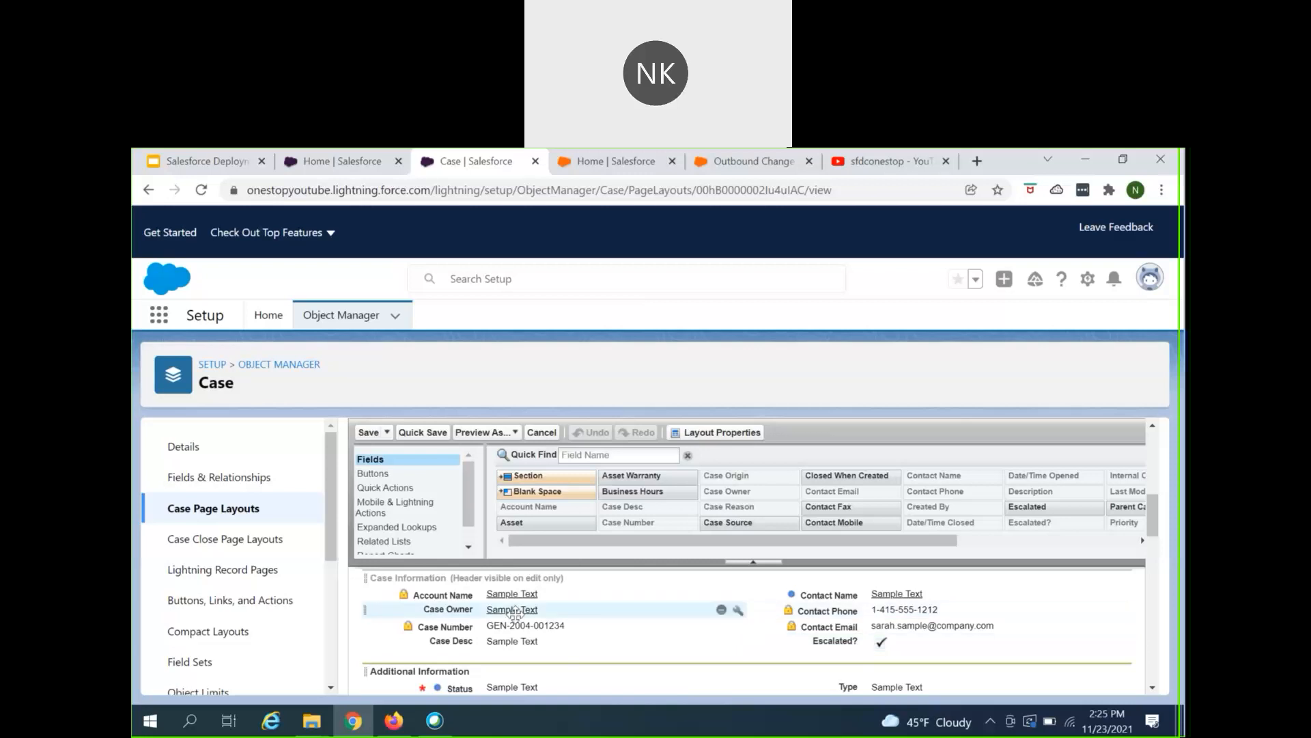
Step: Switch to the Salesforce Deployment Management - Change Sets presentation in Google Slides and show the Best Practices slide
left_click(205, 161)
scroll(250, 551, "down", 12)
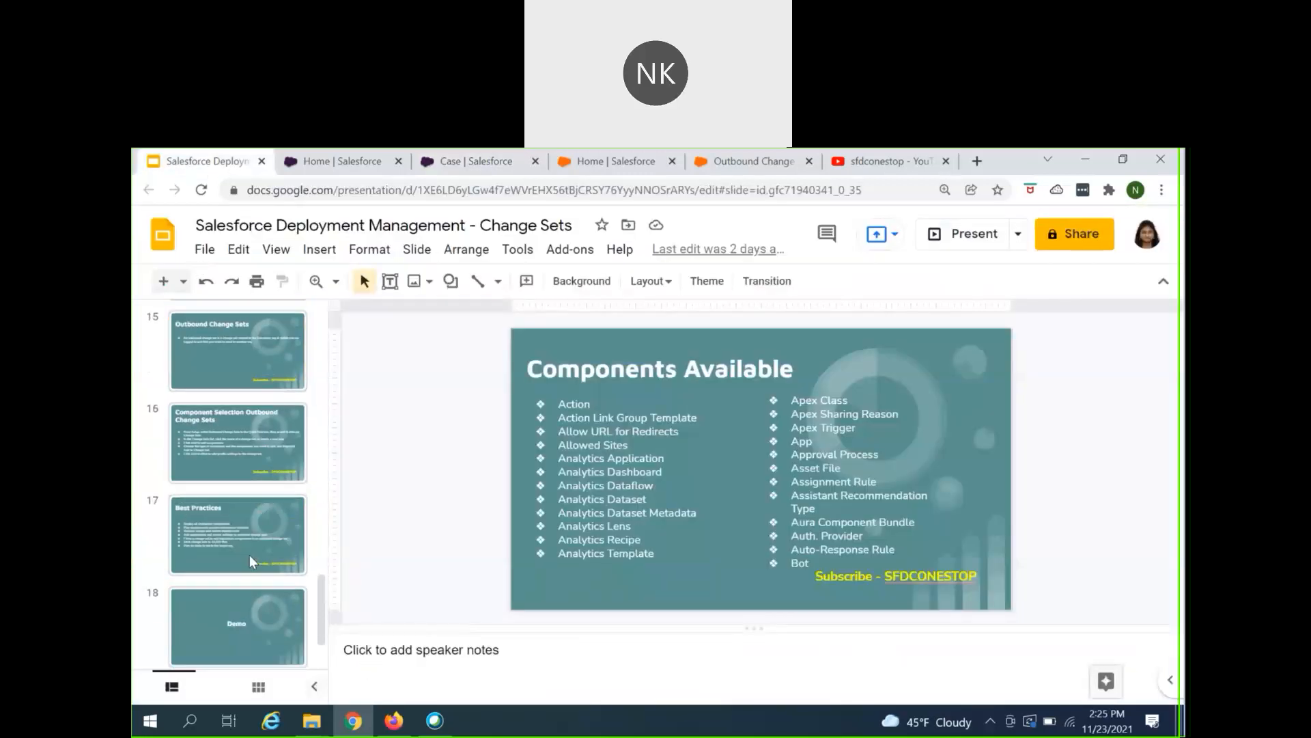
left_click(248, 551)
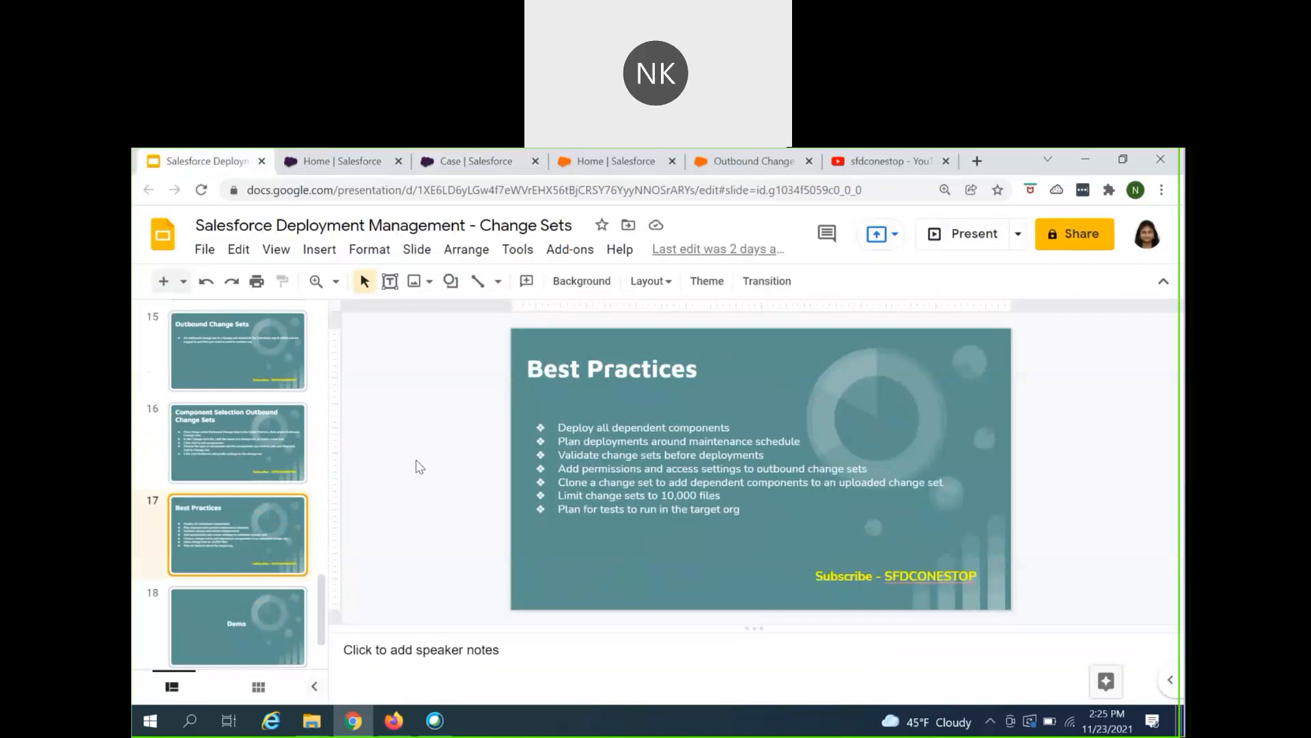